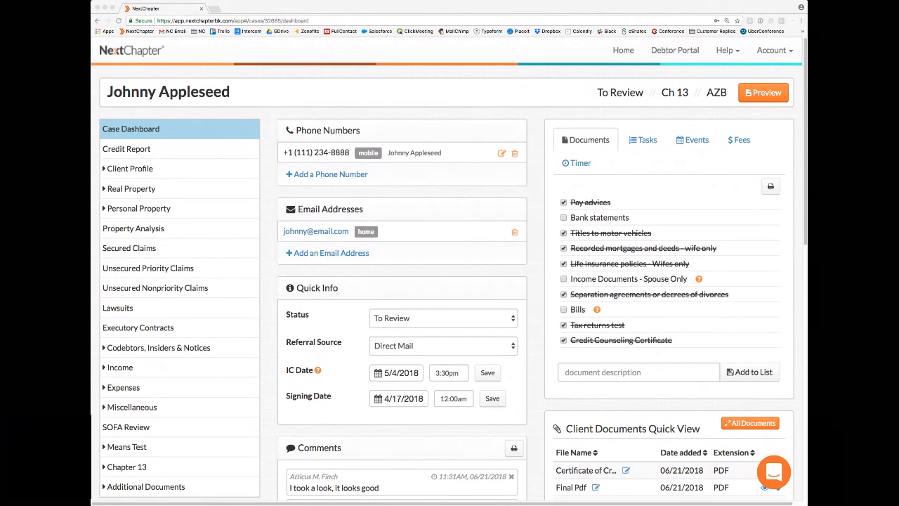
- Open the Employment Income section of the case
left_click(353, 283)
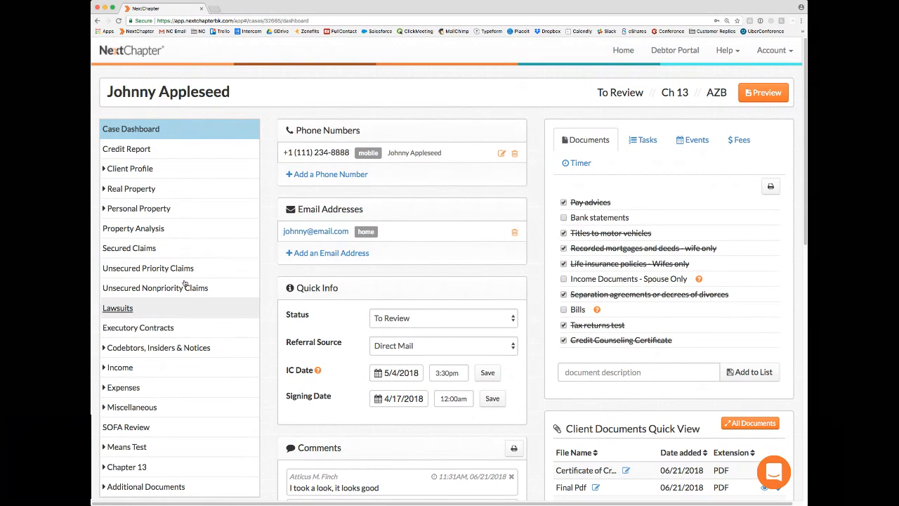
scroll(141, 295, "down", 2)
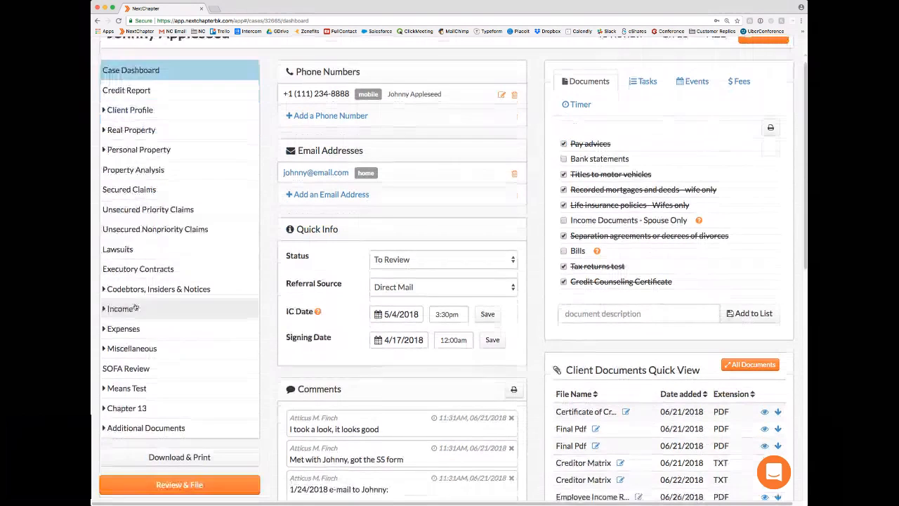
left_click(121, 309)
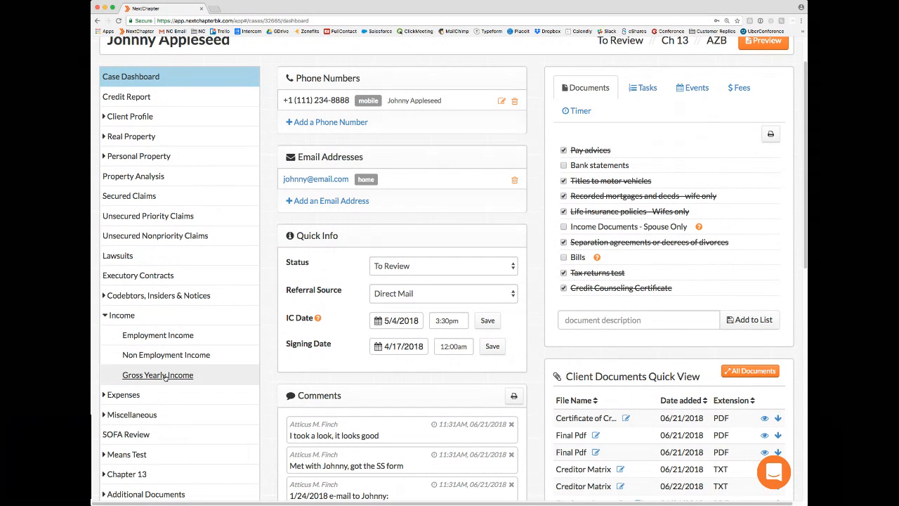
left_click(162, 337)
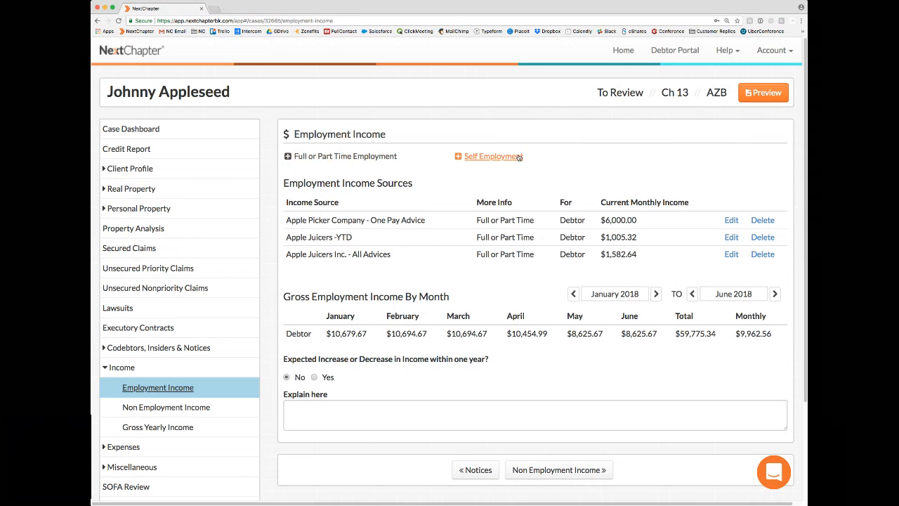
- Review the Non-Employment Income categories and sources, and return to the Employment Income section
left_click(165, 407)
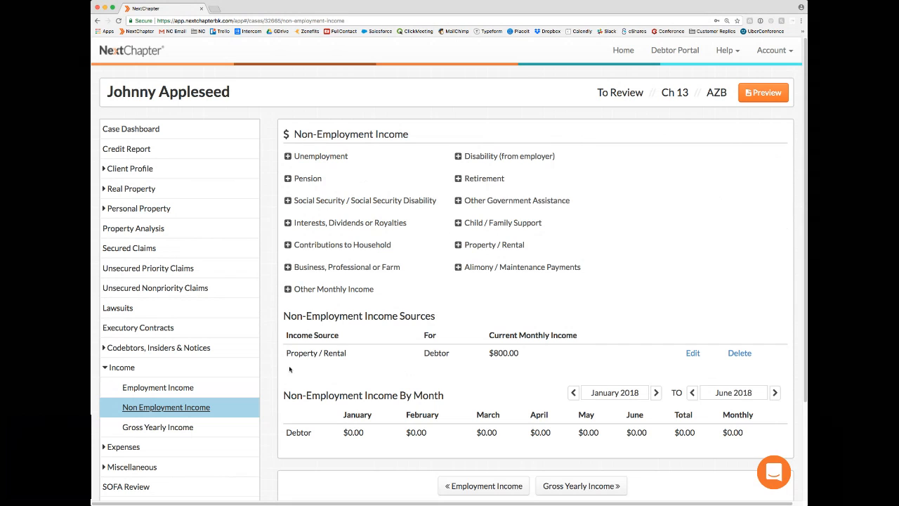
left_click(217, 387)
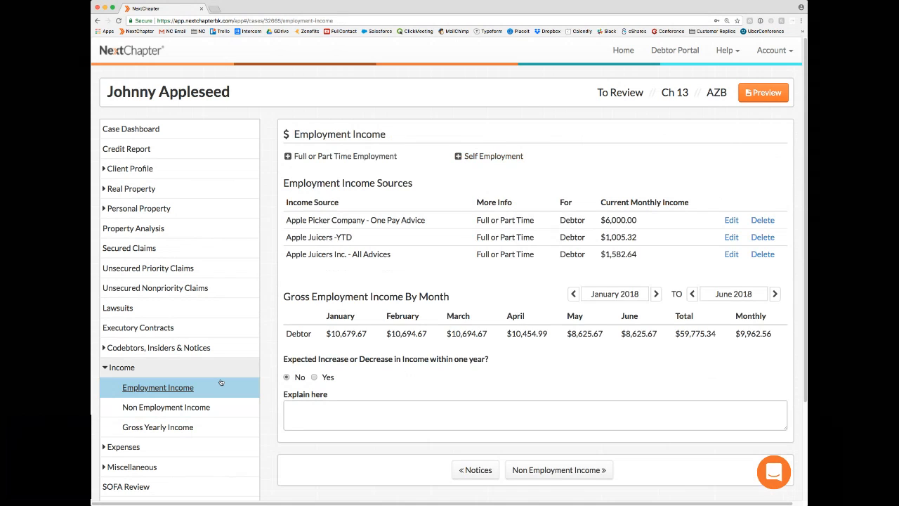
left_click(196, 409)
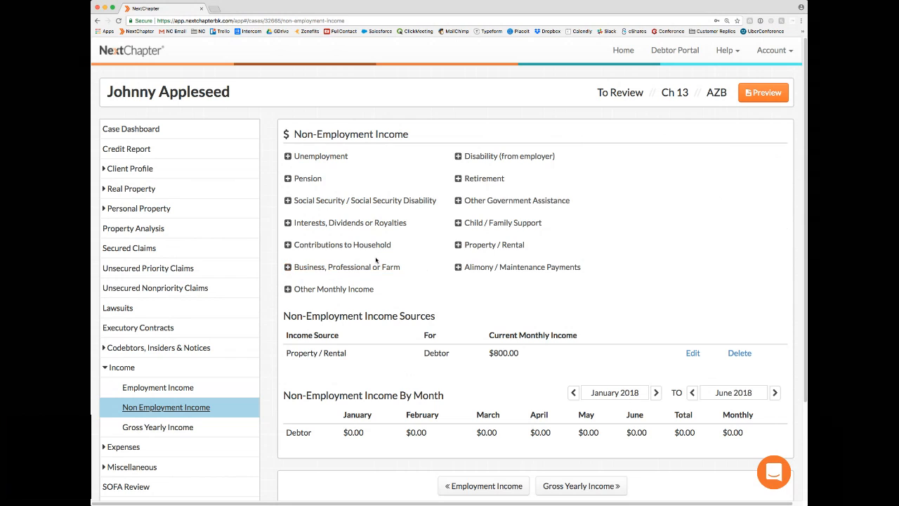
left_click(183, 388)
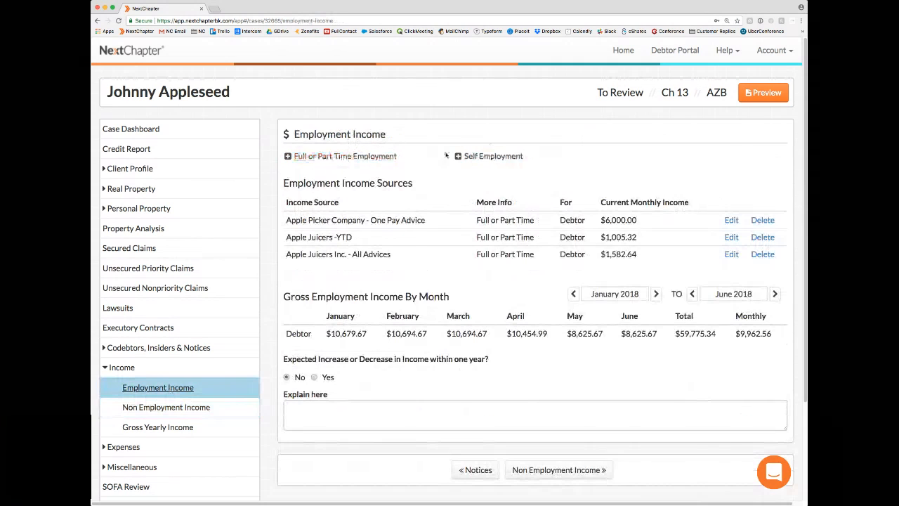
left_click(359, 158)
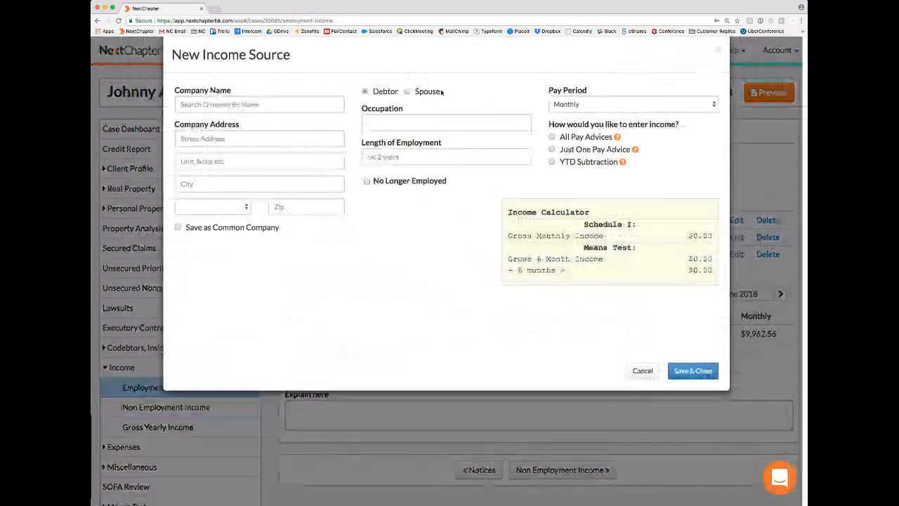
double_click(416, 92)
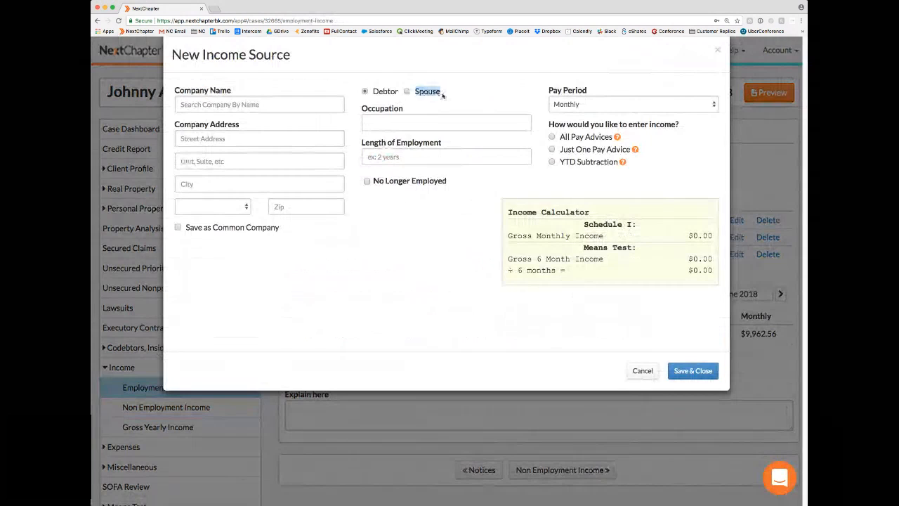
left_click(406, 92)
left_click(719, 50)
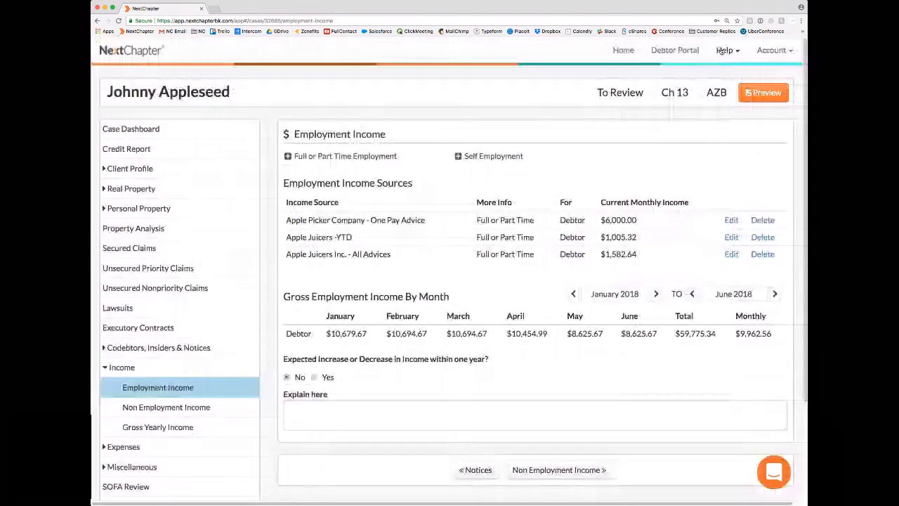
- Open the Apple Picker Company - One Pay Advice income source for editing and expand its pay advice details
scroll(361, 214, "down", 1)
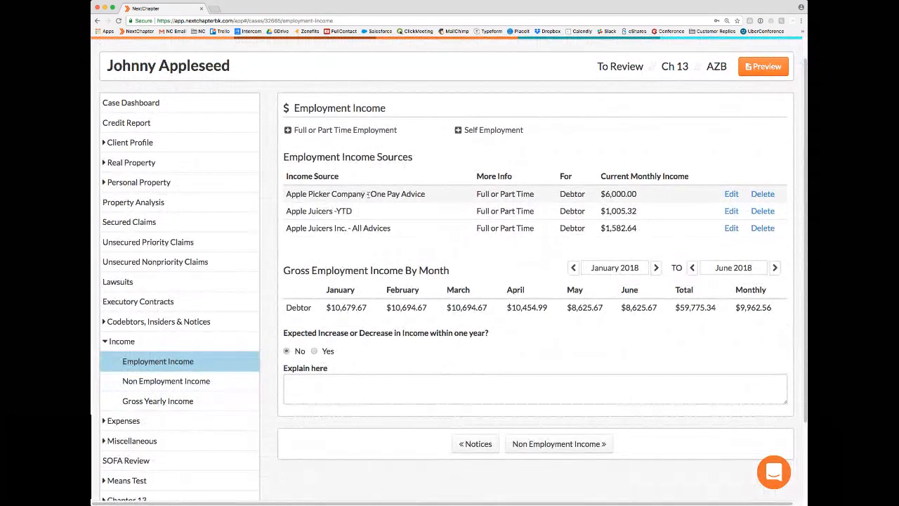
left_click_drag(371, 194, 427, 195)
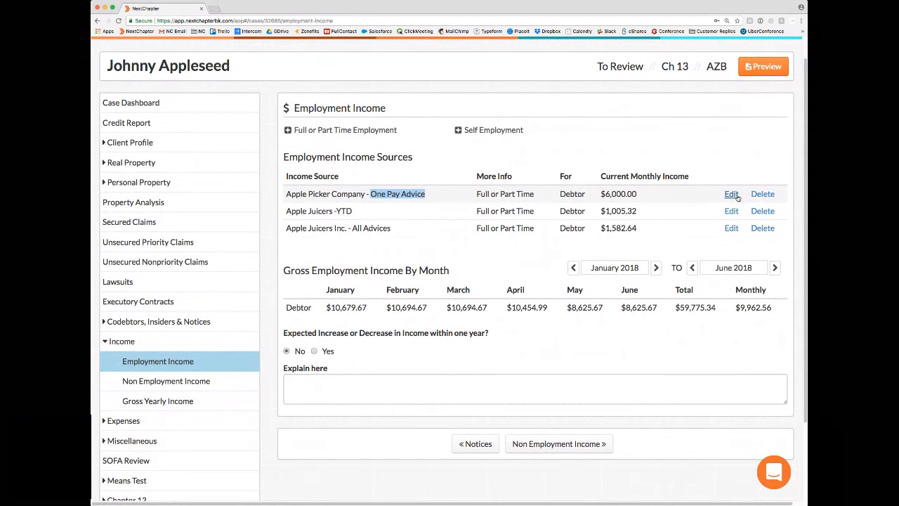
left_click(732, 194)
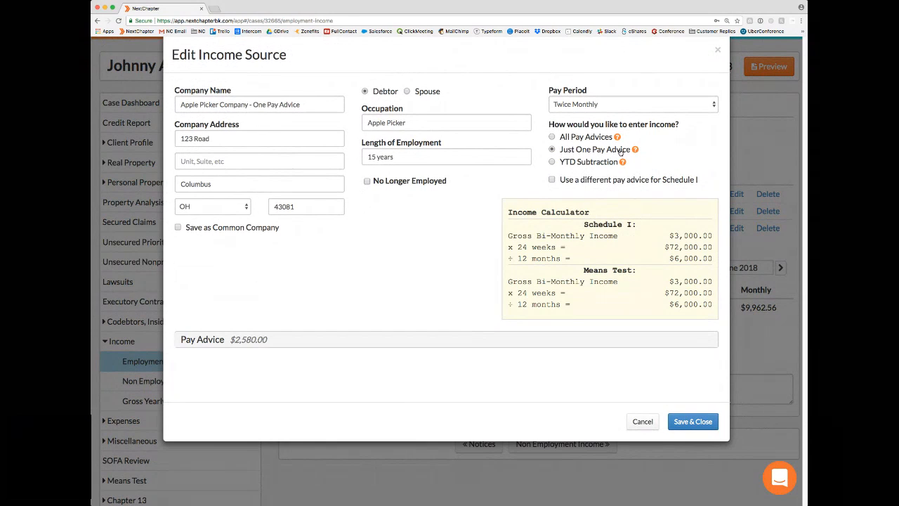
mouse_move(634, 150)
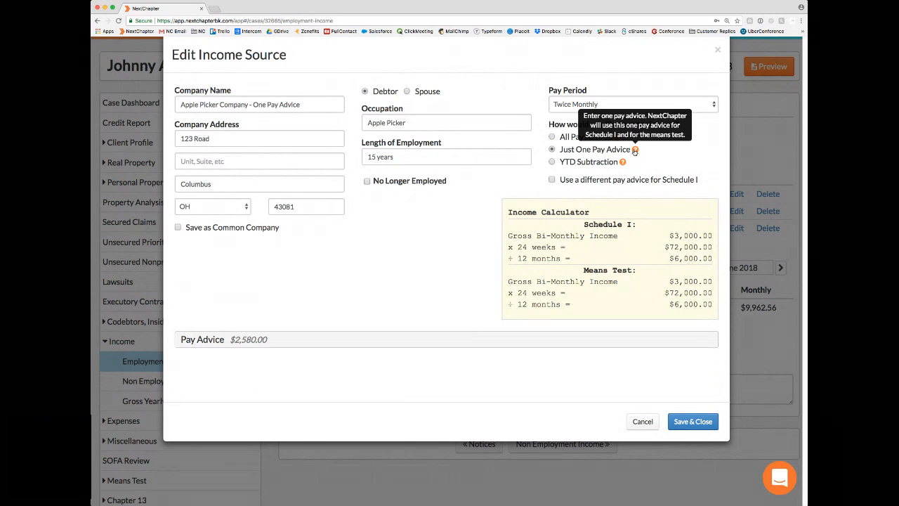
left_click(249, 343)
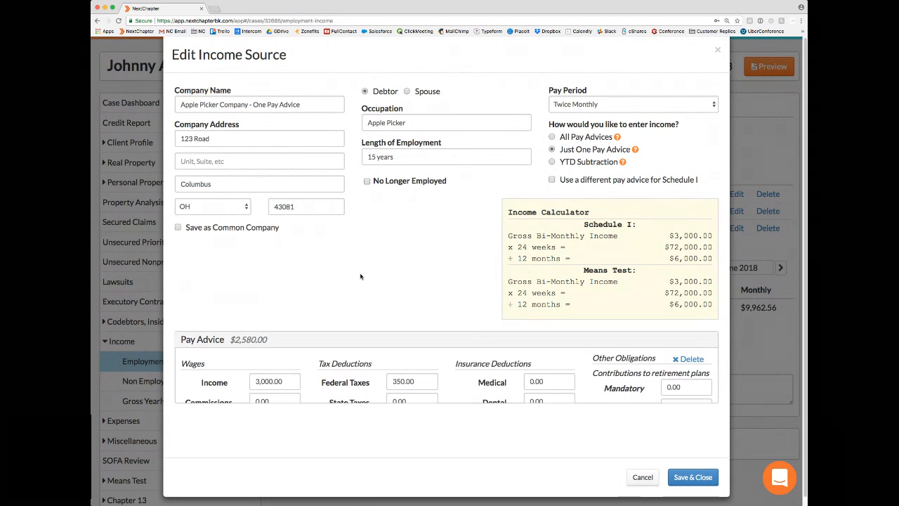
scroll(361, 281, "down", 3)
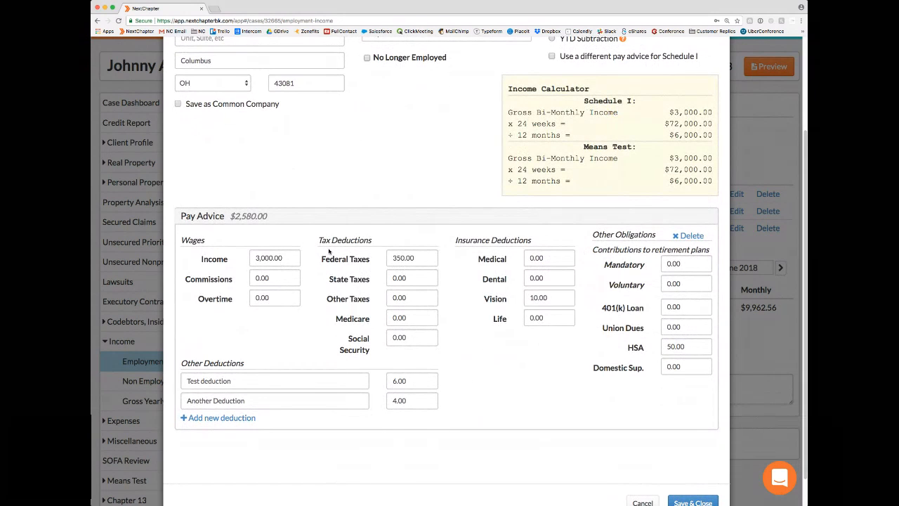
- Examine the pay advice's income and deductions alongside the Schedule I and Means Test calculations
left_click(256, 259)
left_click(291, 258)
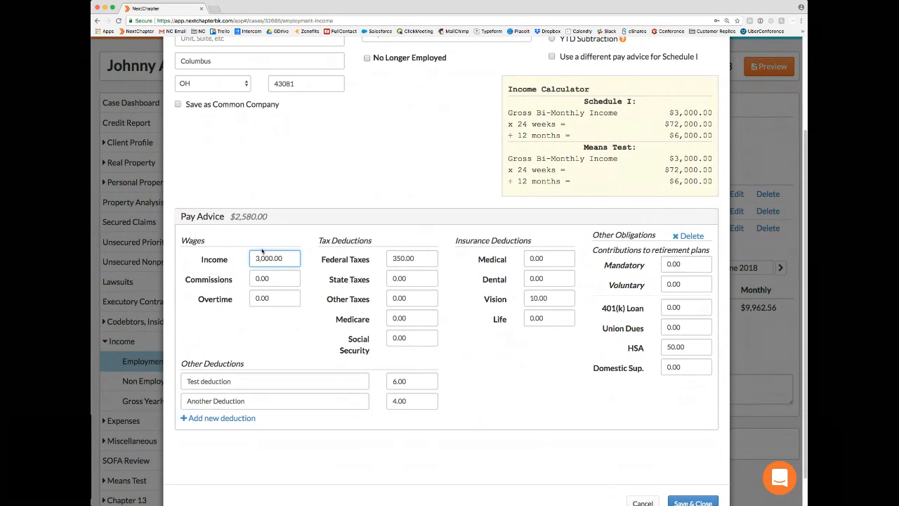
scroll(262, 250, "up", 3)
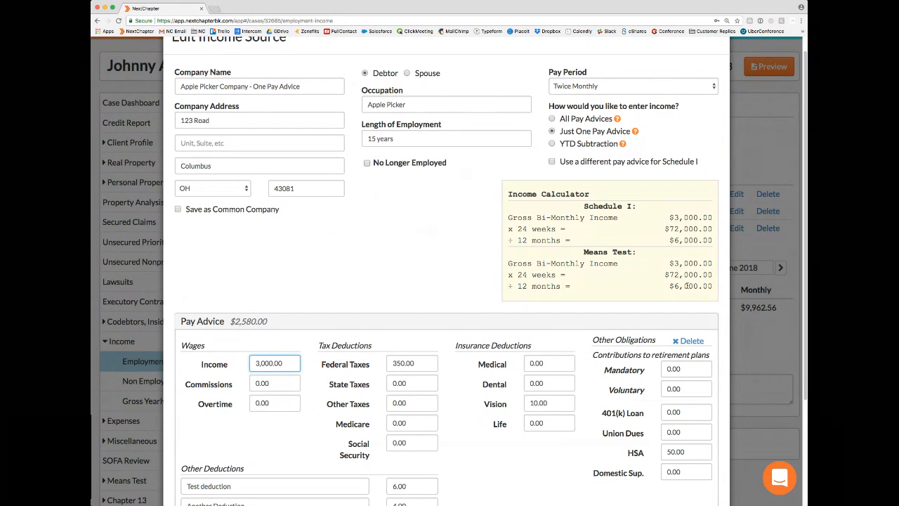
scroll(272, 241, "down", 3)
left_click(272, 242)
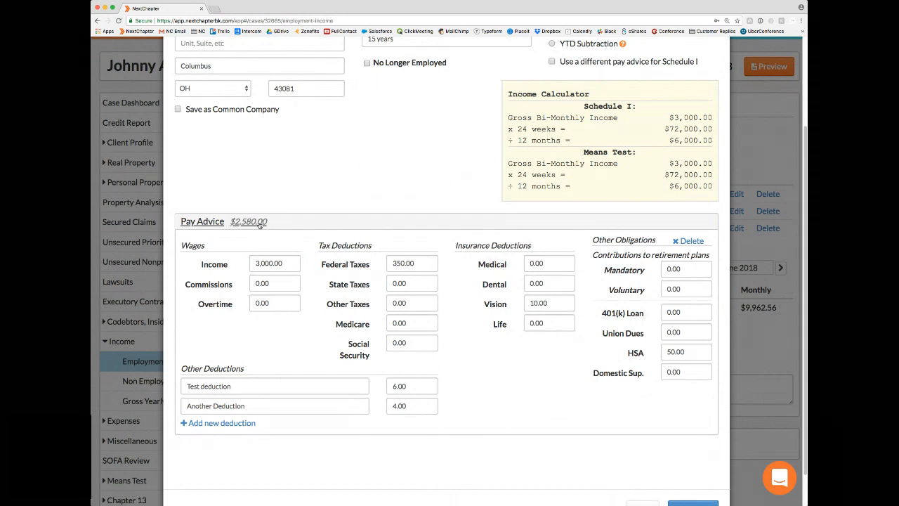
scroll(258, 223, "up", 4)
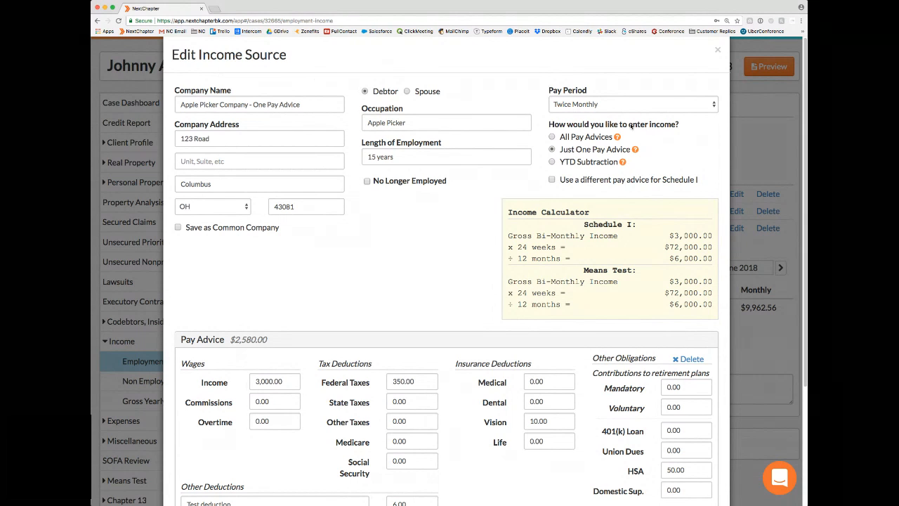
- Read through the help article on the All Pay Advices method, and close both the article and the income source without saving
mouse_move(636, 151)
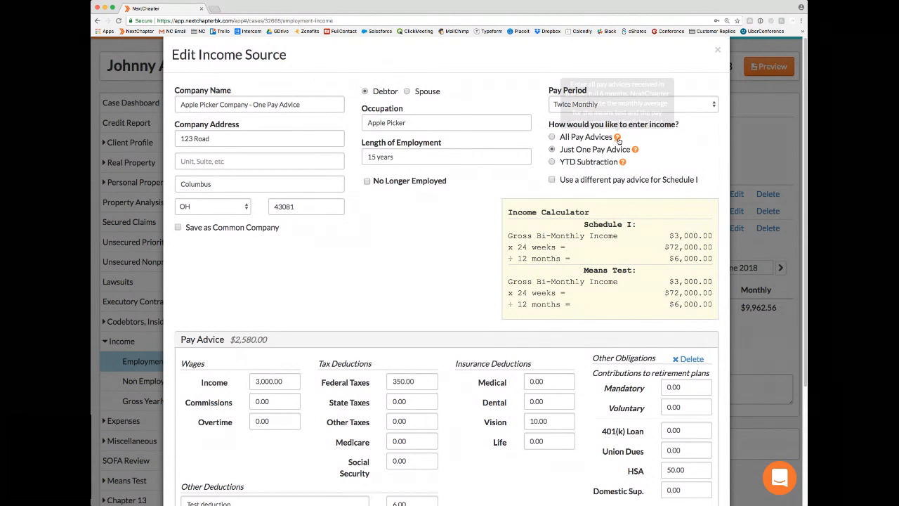
left_click(617, 139)
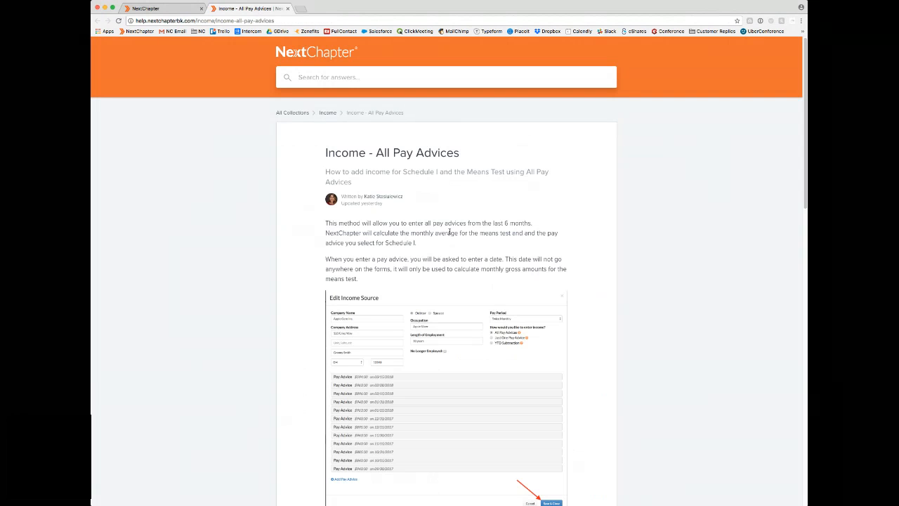
scroll(453, 246, "down", 2)
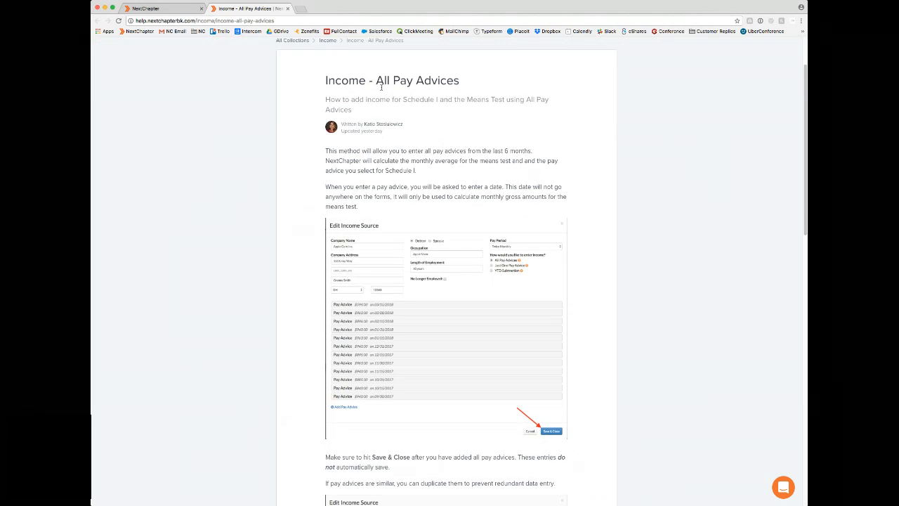
left_click_drag(327, 80, 460, 80)
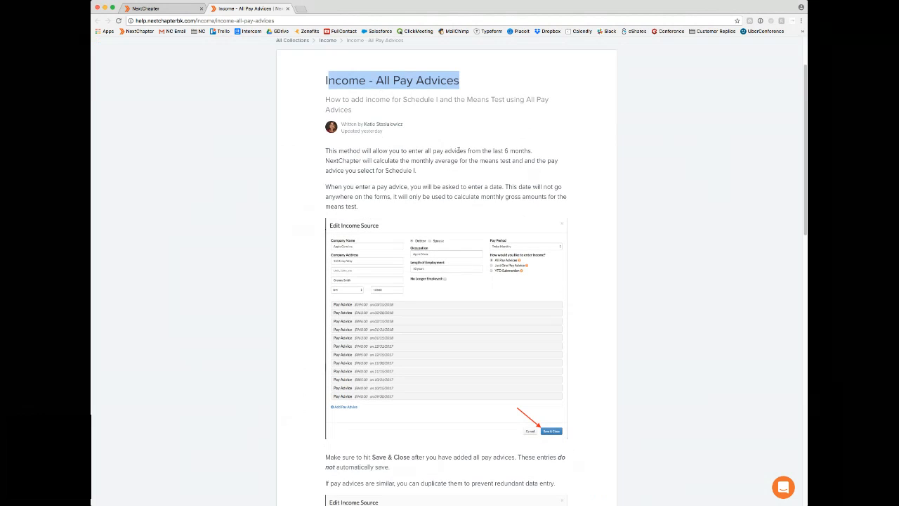
scroll(461, 170, "down", 10)
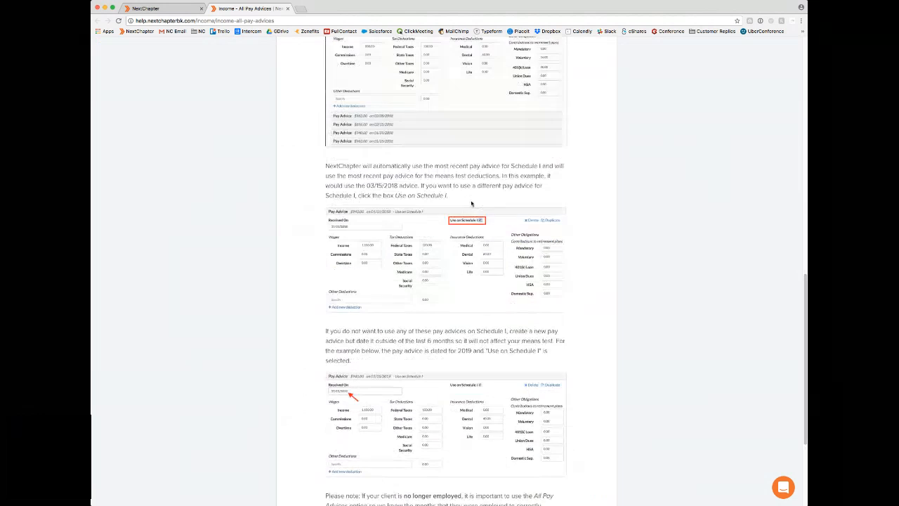
scroll(392, 316, "down", 2)
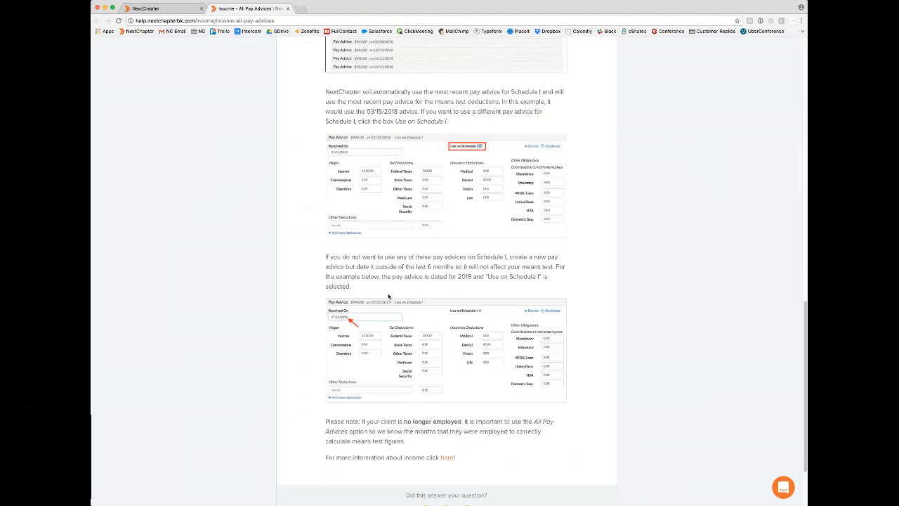
scroll(389, 297, "down", 2)
scroll(389, 297, "up", 12)
scroll(389, 298, "down", 5)
scroll(390, 297, "down", 10)
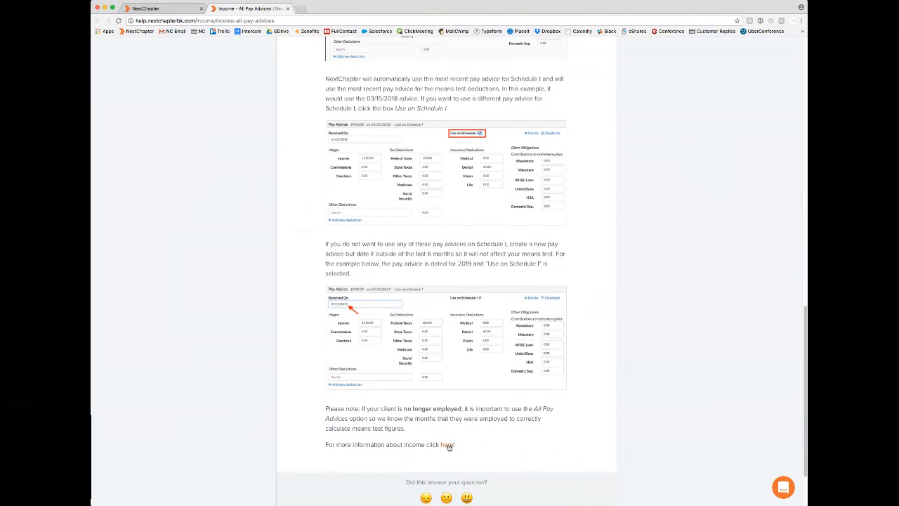
scroll(434, 275, "up", 1)
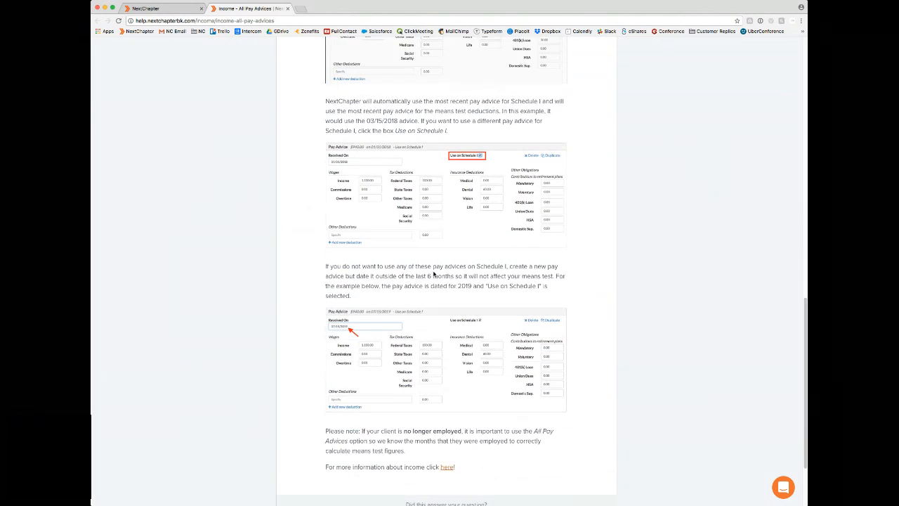
scroll(433, 274, "up", 7)
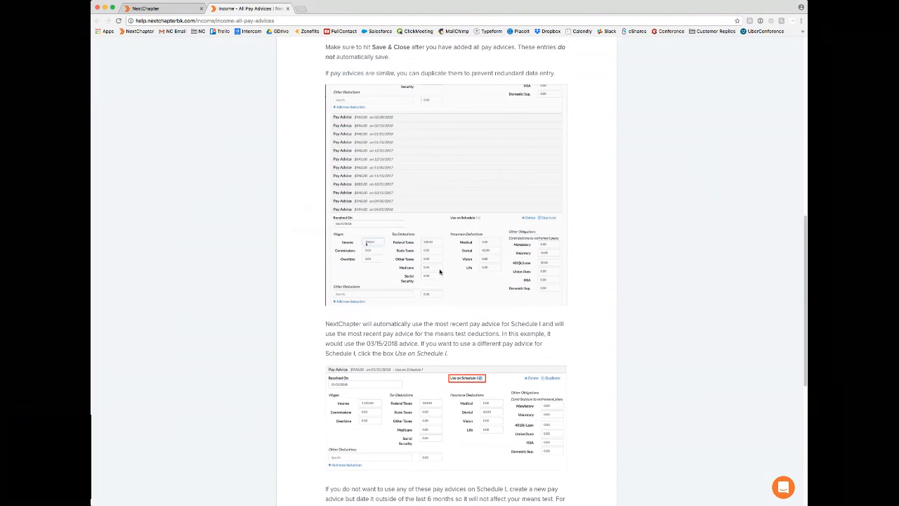
left_click(287, 8)
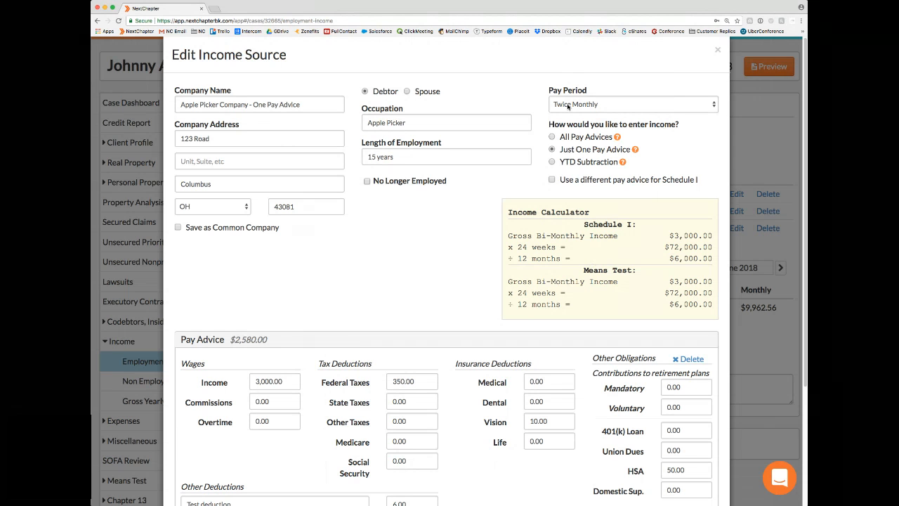
left_click(717, 50)
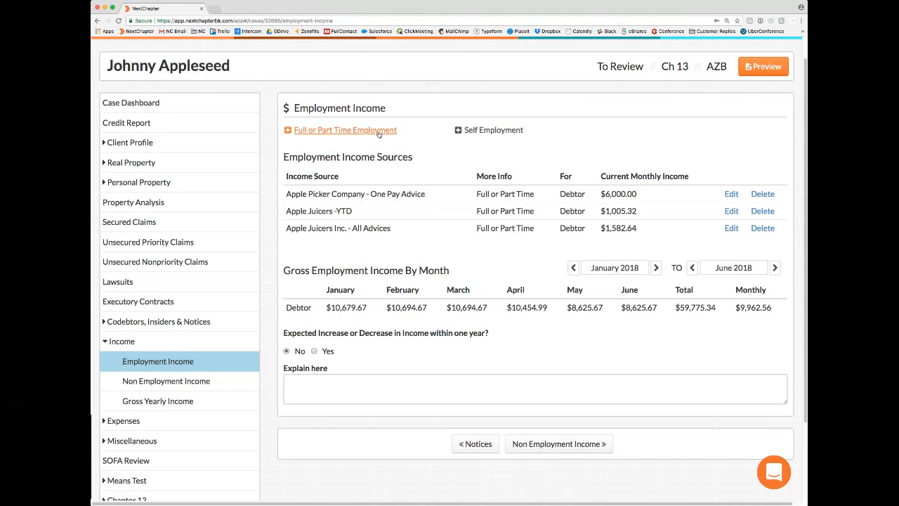
- Start a new full or part-time income source, fill in FedEx from the saved common companies, and close it without saving
left_click(351, 132)
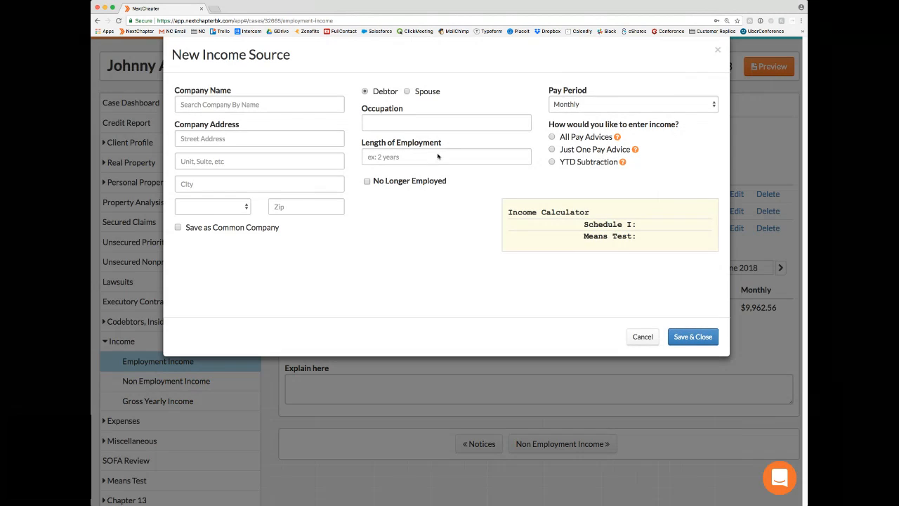
left_click_drag(188, 231, 288, 244)
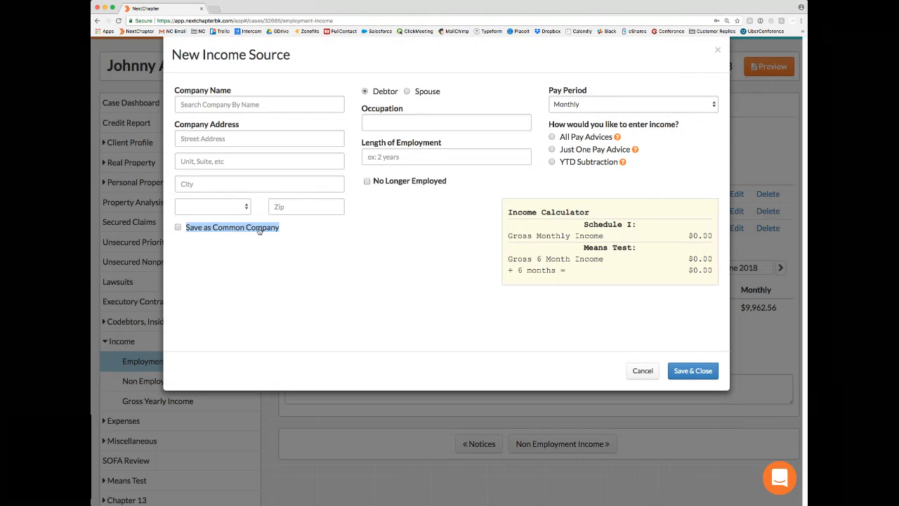
left_click(264, 102)
type("fed")
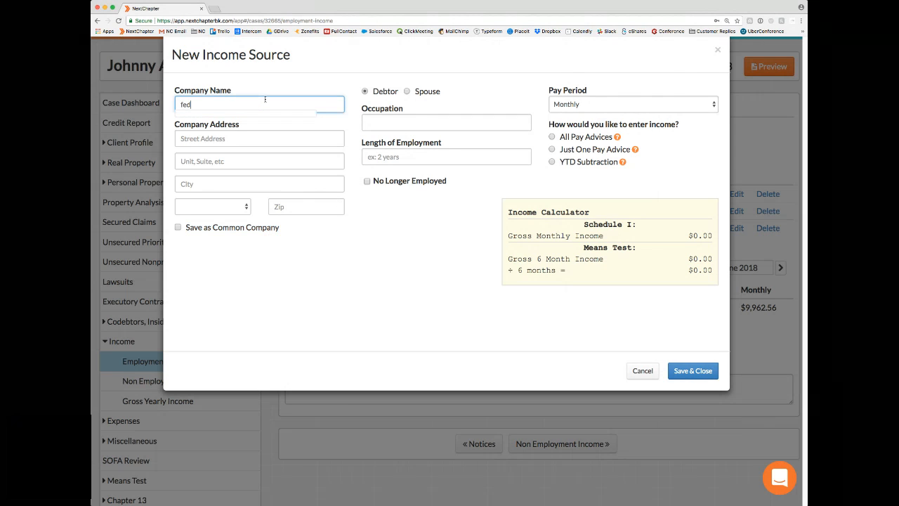
left_click(196, 120)
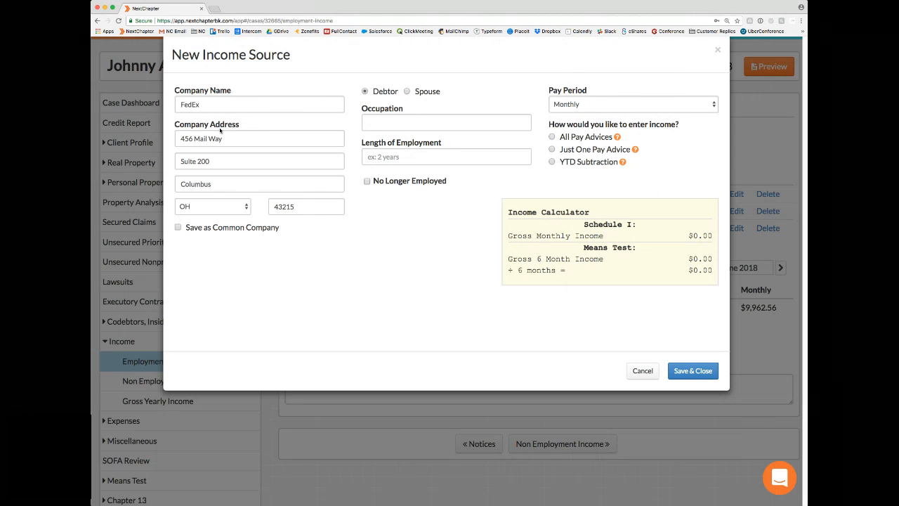
left_click(717, 50)
- Open the Apple Juicers -YTD income source for editing, collapse its pay advice, and check the help for YTD Subtraction
scroll(573, 194, "down", 1)
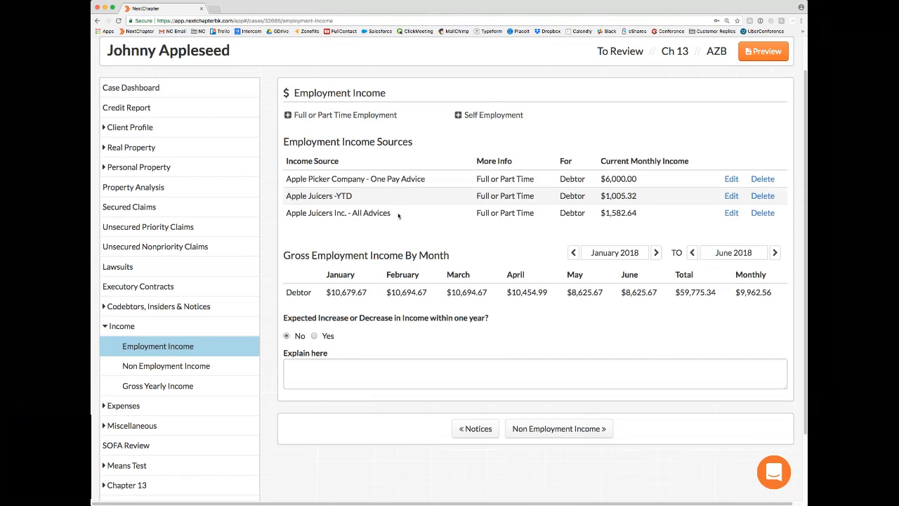
left_click_drag(287, 194, 354, 198)
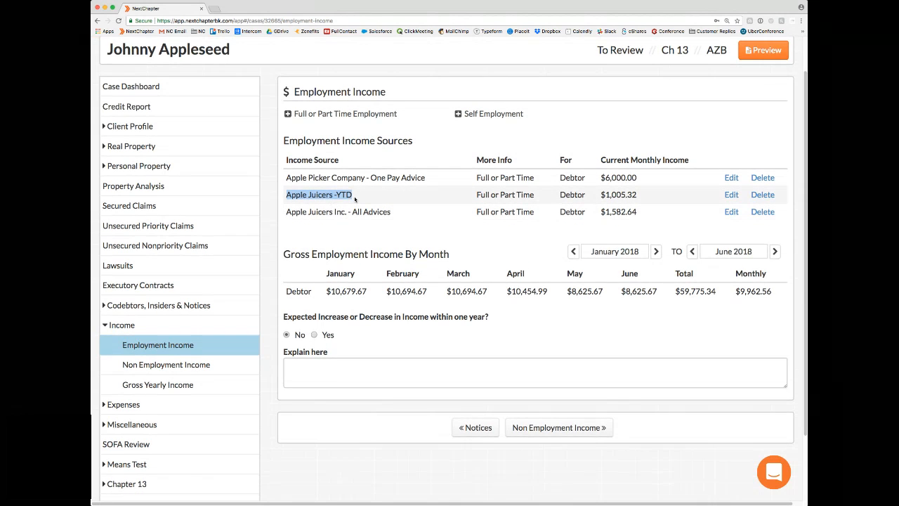
left_click(731, 198)
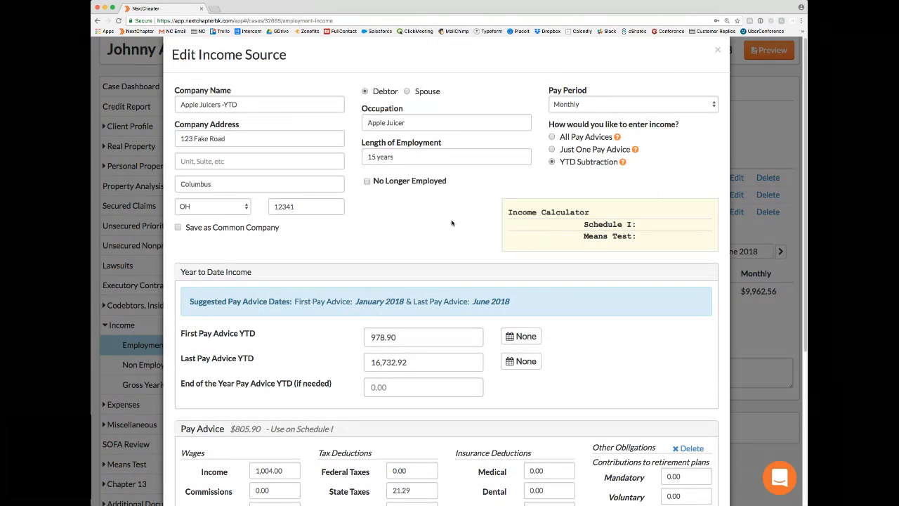
left_click(247, 430)
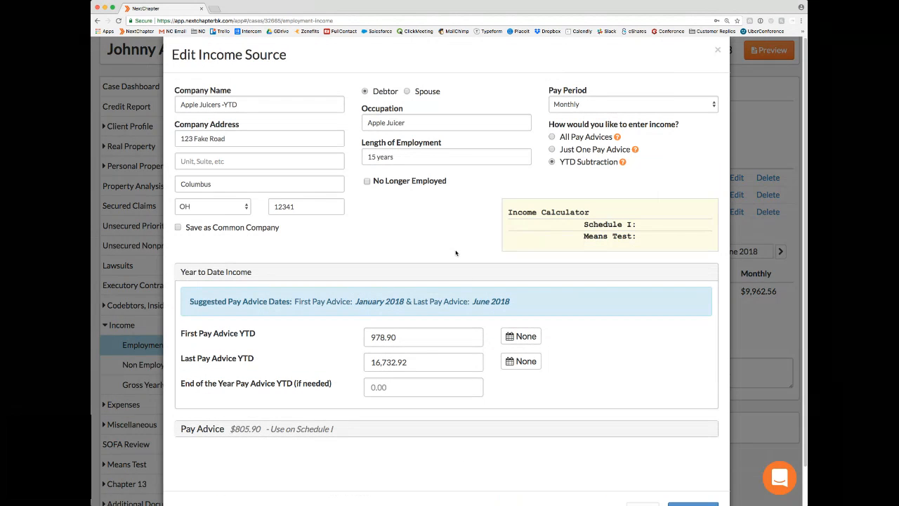
mouse_move(622, 163)
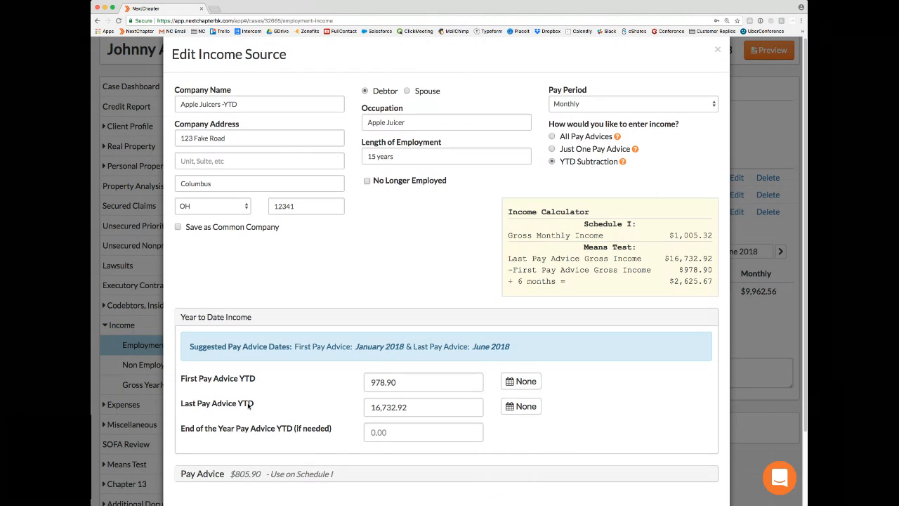
- Check the suggested pay advice dates, date the First Pay Advice YTD 7/26/2018, and try to clear that date
scroll(359, 352, "down", 1)
left_click_drag(356, 328, 406, 329)
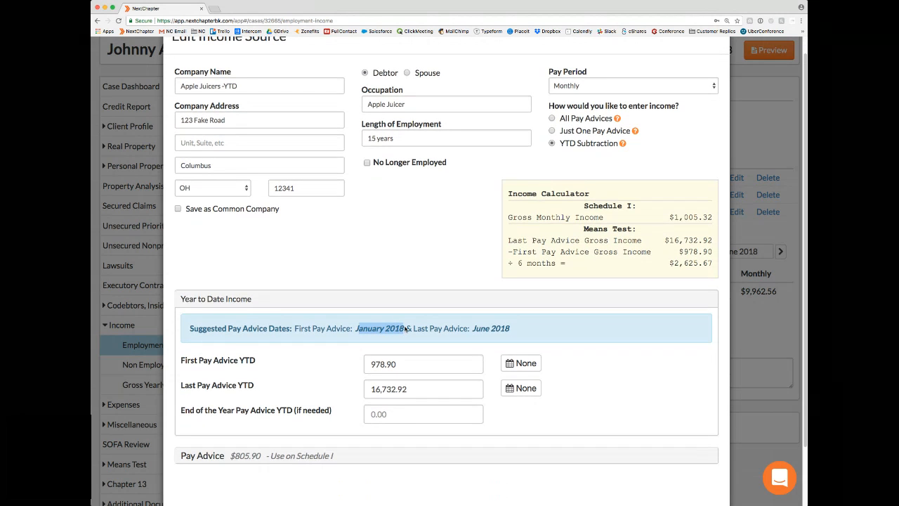
left_click(353, 333)
left_click(532, 366)
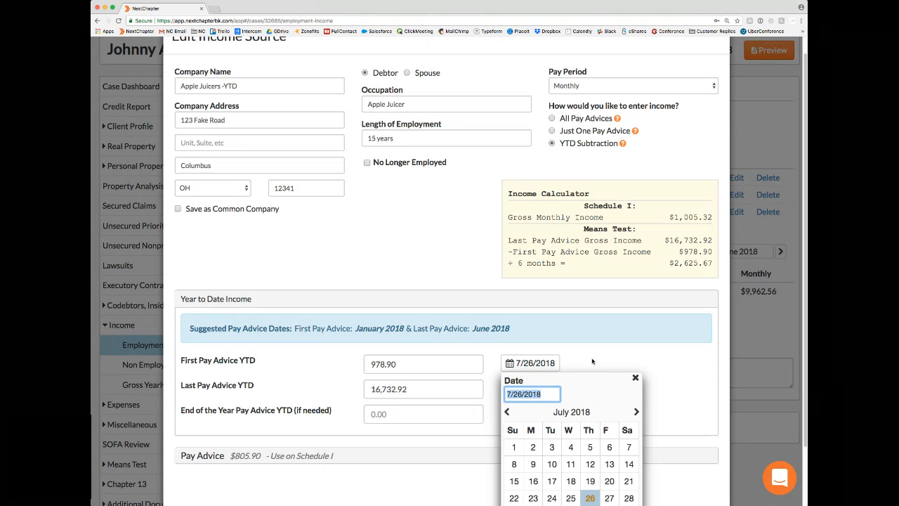
left_click(635, 378)
left_click(537, 365)
key("BackSpace")
left_click(635, 378)
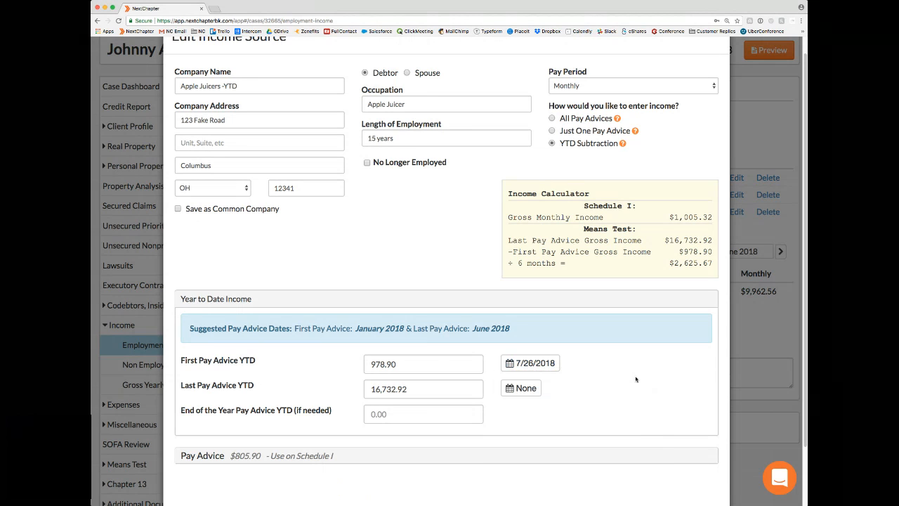
- Examine how the income calculator derives the Means Test monthly amount from the first and last pay advice
scroll(636, 379, "down", 2)
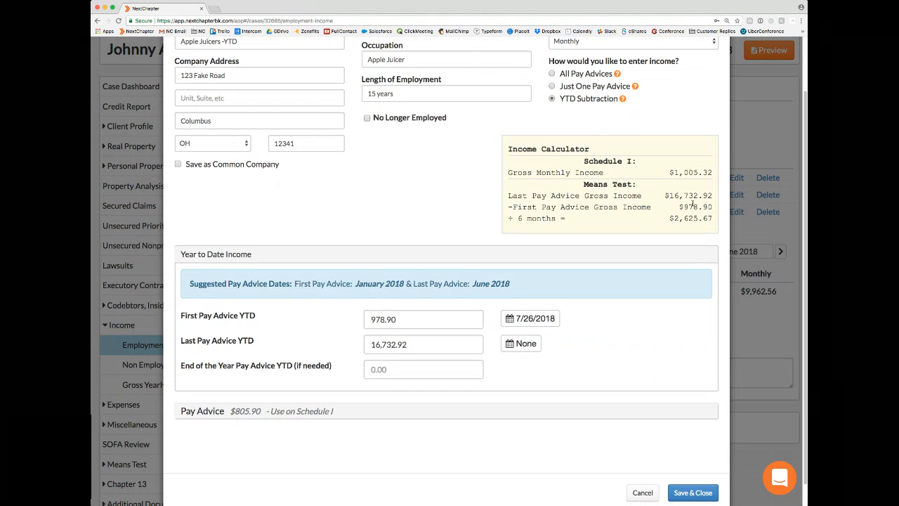
left_click_drag(674, 218, 710, 219)
scroll(621, 225, "up", 2)
scroll(622, 225, "down", 1)
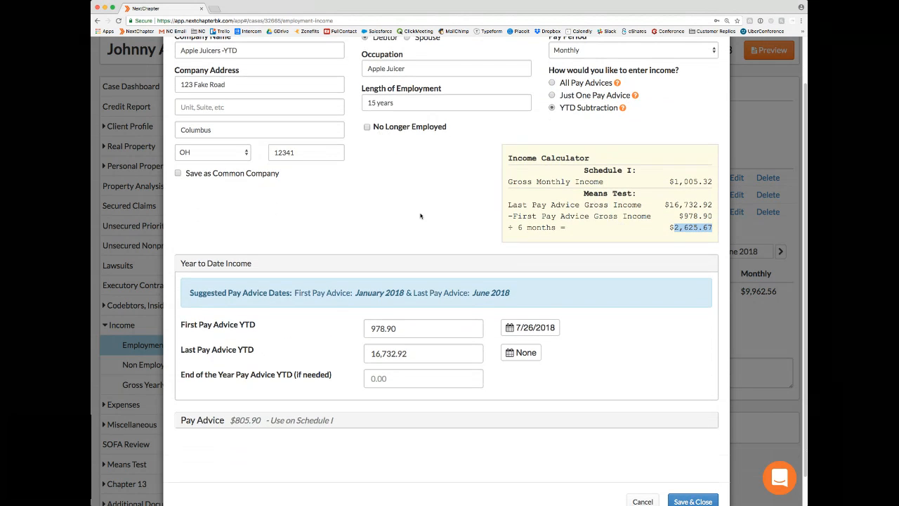
- Expand the pay advice used on Schedule I and review its wages, tax deductions and other deductions
scroll(379, 295, "down", 1)
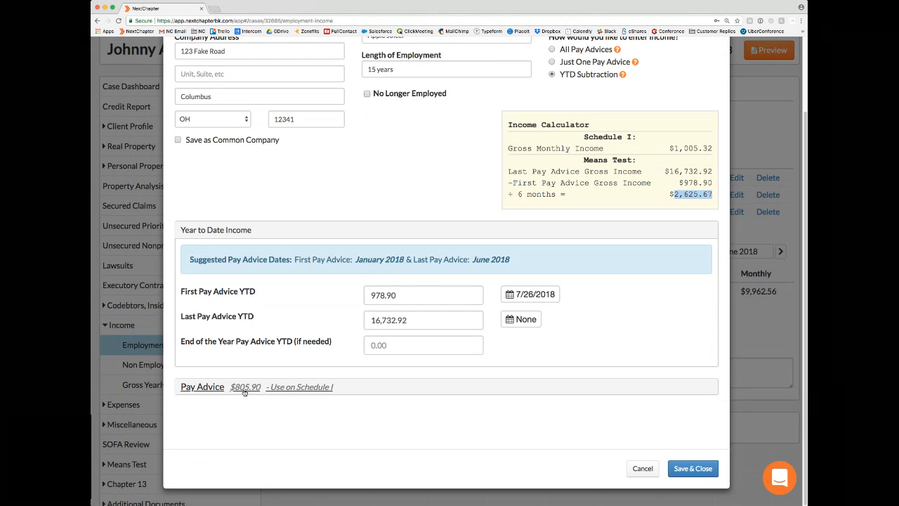
left_click(244, 392)
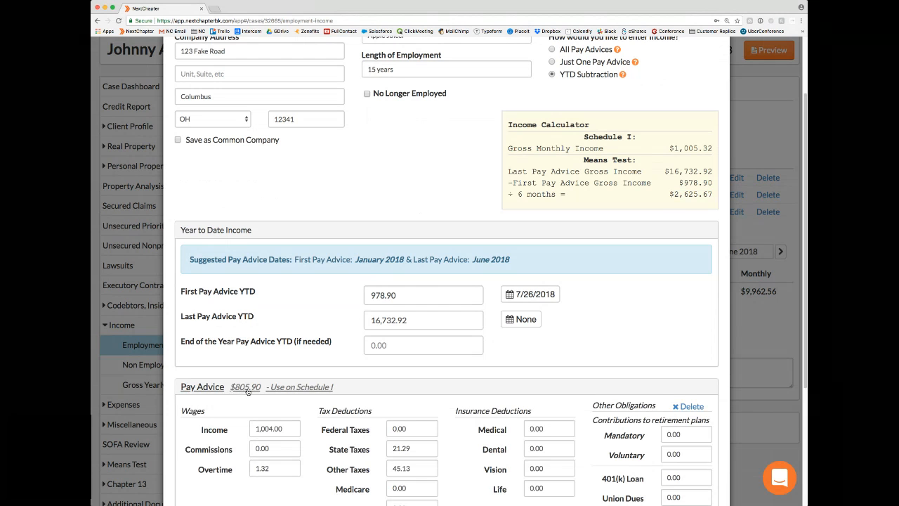
scroll(421, 352, "down", 4)
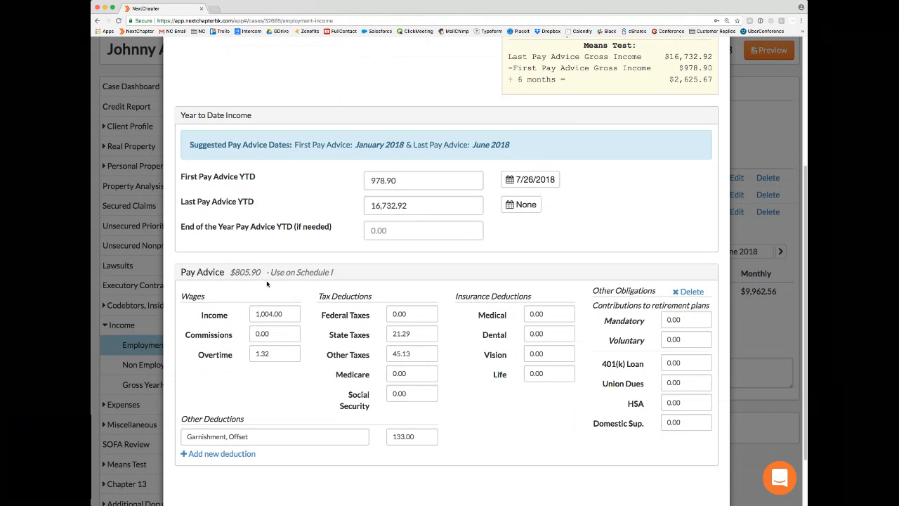
scroll(266, 281, "up", 1)
scroll(268, 285, "down", 1)
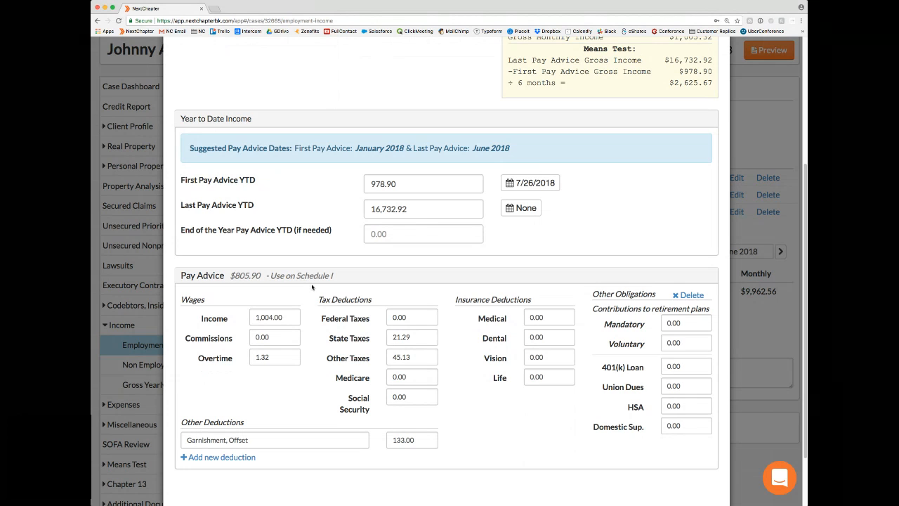
- Try the Twice Monthly pay period with No Longer Employed on and off, and cancel the edits to the income source
scroll(312, 287, "up", 3)
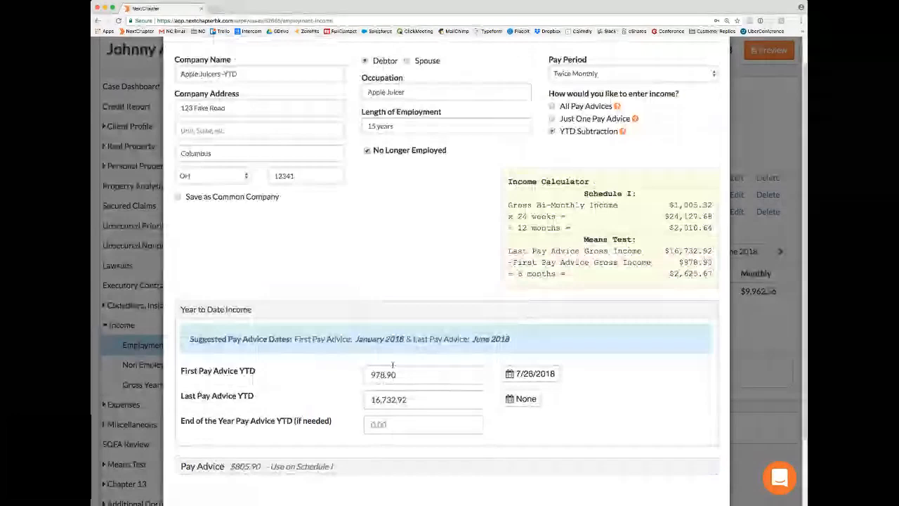
scroll(393, 364, "down", 1)
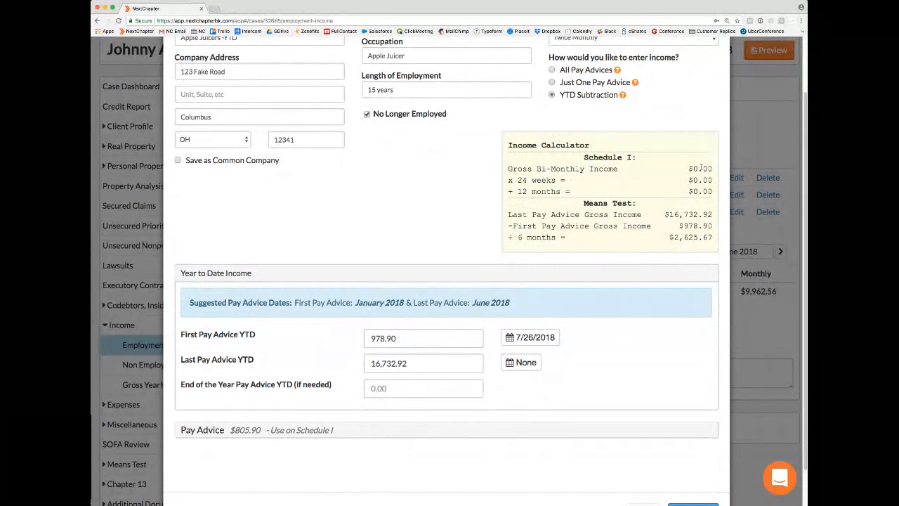
left_click(366, 115)
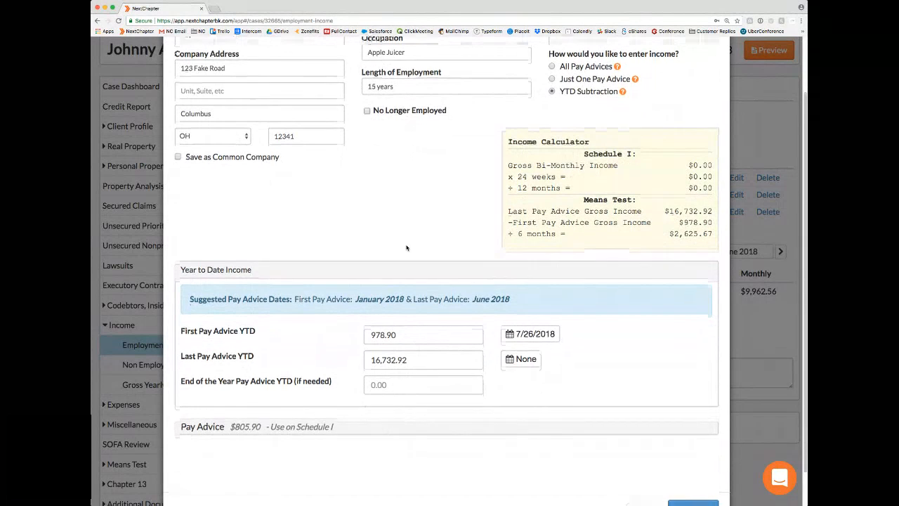
scroll(492, 316, "down", 1)
left_click(642, 469)
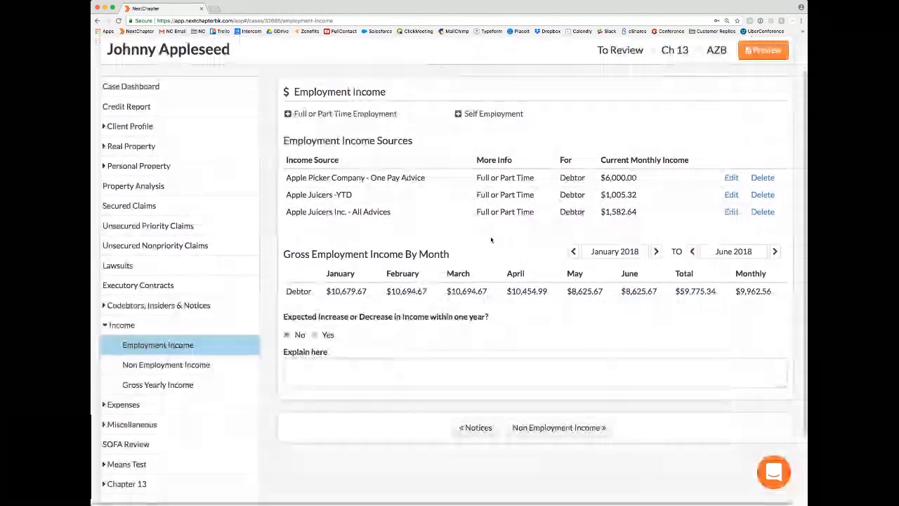
- Open the Apple Juicers Inc. - All Advices income source for editing and read the help note for All Pay Advices
left_click_drag(352, 211, 390, 211)
left_click(732, 213)
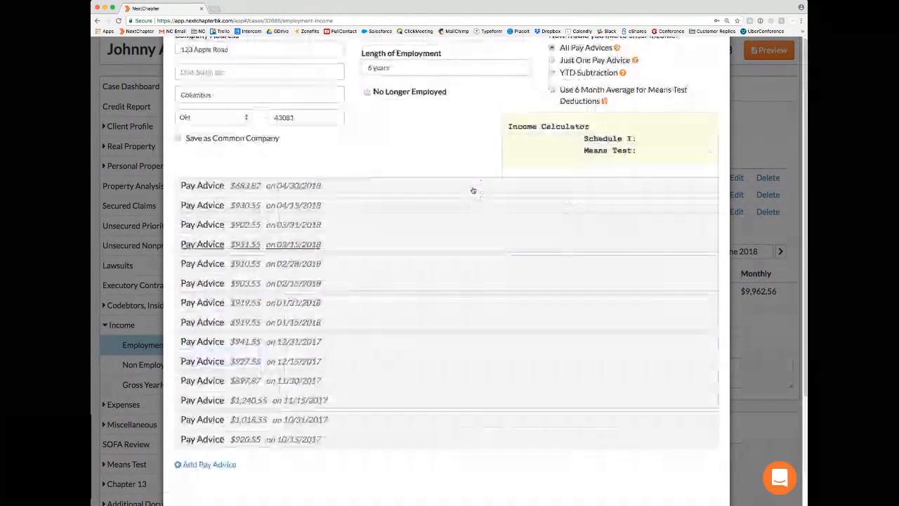
mouse_move(617, 138)
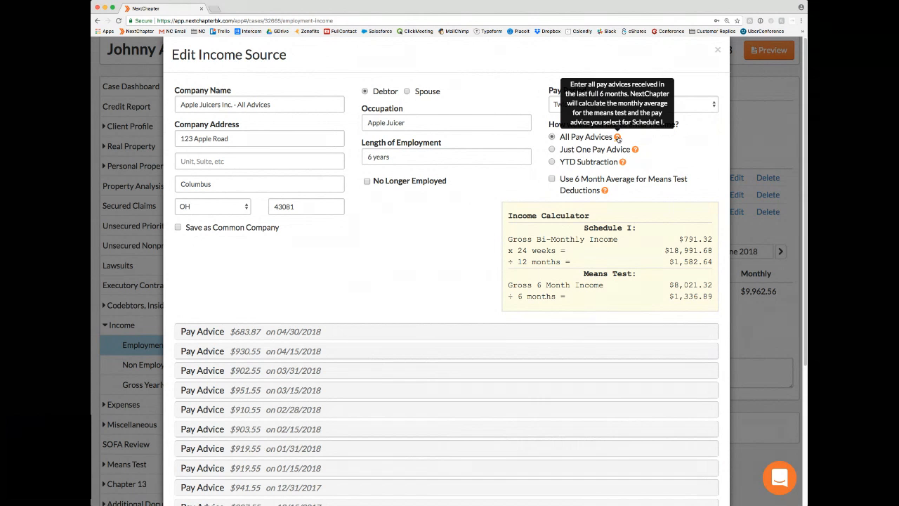
- Expand the 04/30/2018 pay advice and review its received date, wages and deductions
scroll(431, 204, "down", 1)
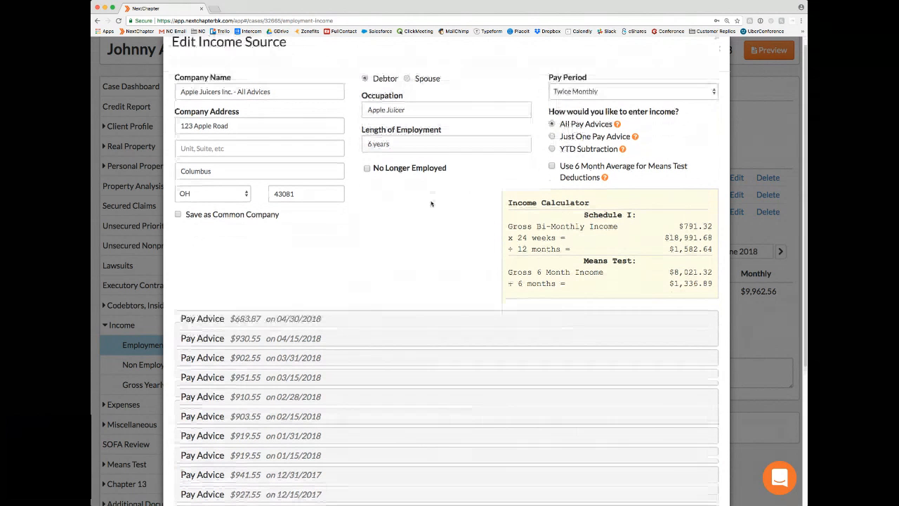
scroll(431, 204, "down", 3)
left_click(234, 232)
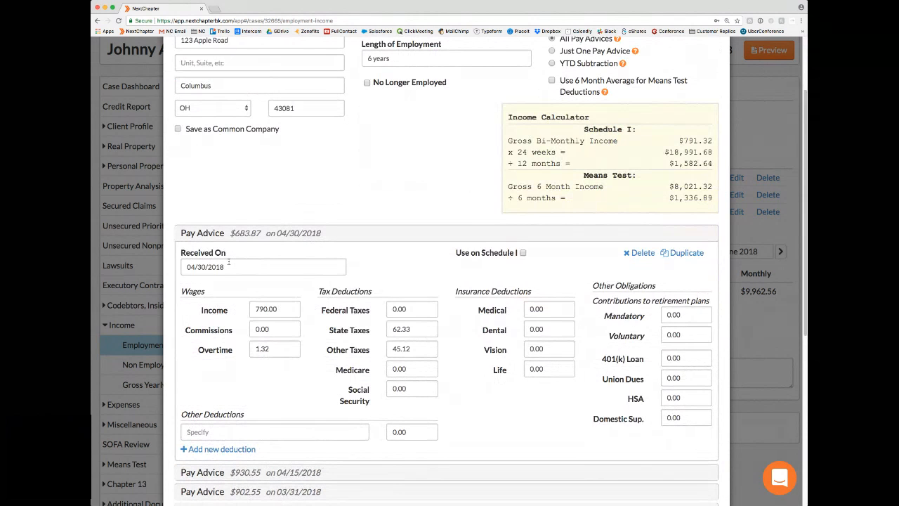
scroll(228, 259, "down", 1)
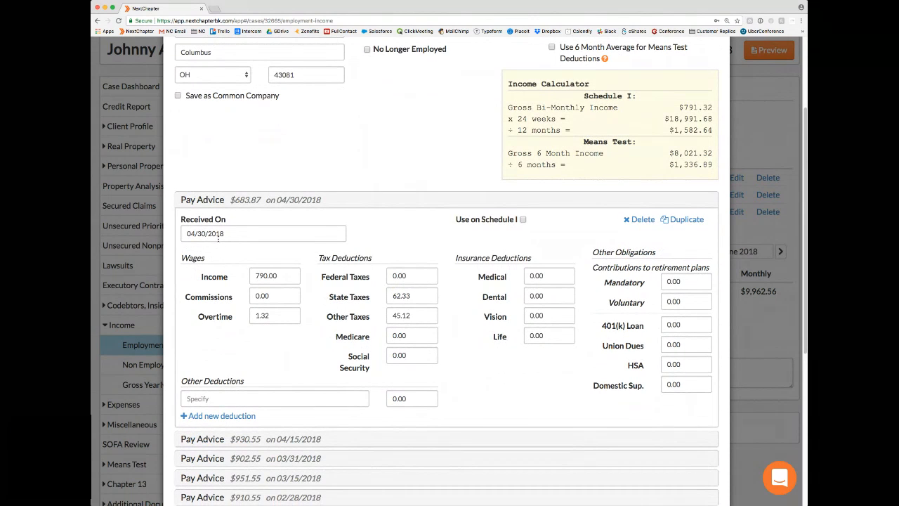
- Duplicate the 04/30/2018 pay advice as one received on 05/15/2018 with an income of 800
scroll(219, 239, "down", 1)
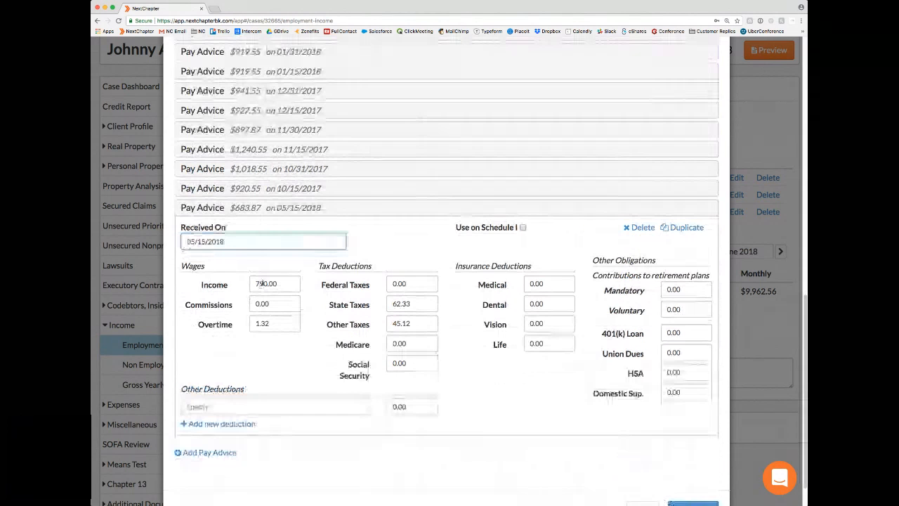
left_click_drag(268, 284, 251, 284)
type("8,000")
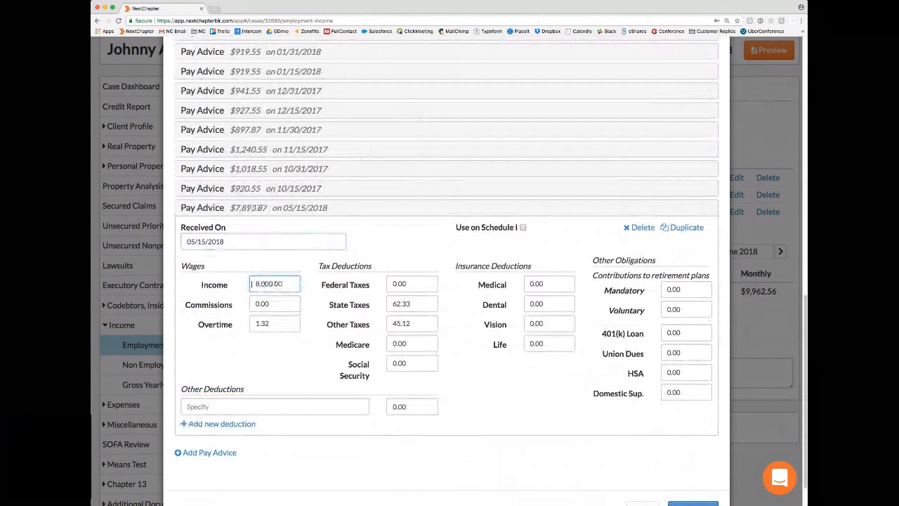
type("800.0")
scroll(302, 279, "up", 1)
scroll(302, 279, "down", 1)
scroll(302, 279, "down", 2)
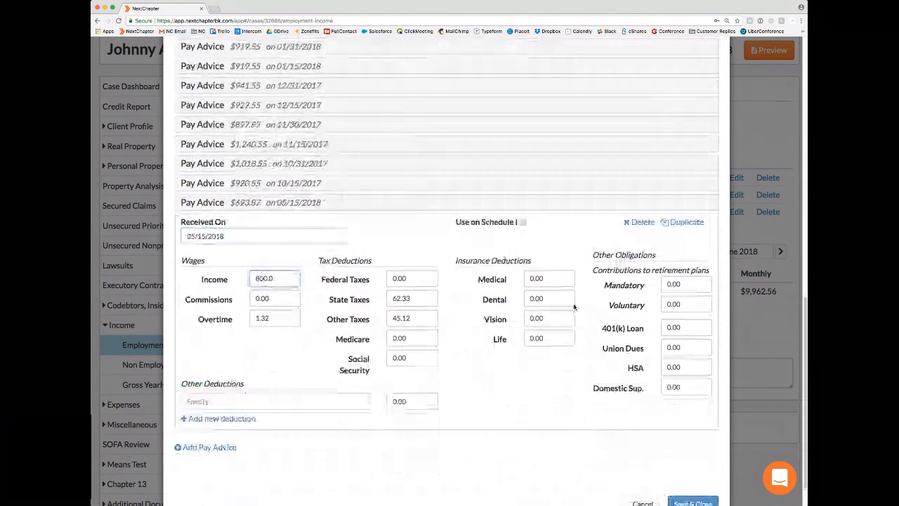
- Collapse the 05/15/2018 and 04/30/2018 pay advices and review the full pay advice list with the income calculator
left_click(320, 171)
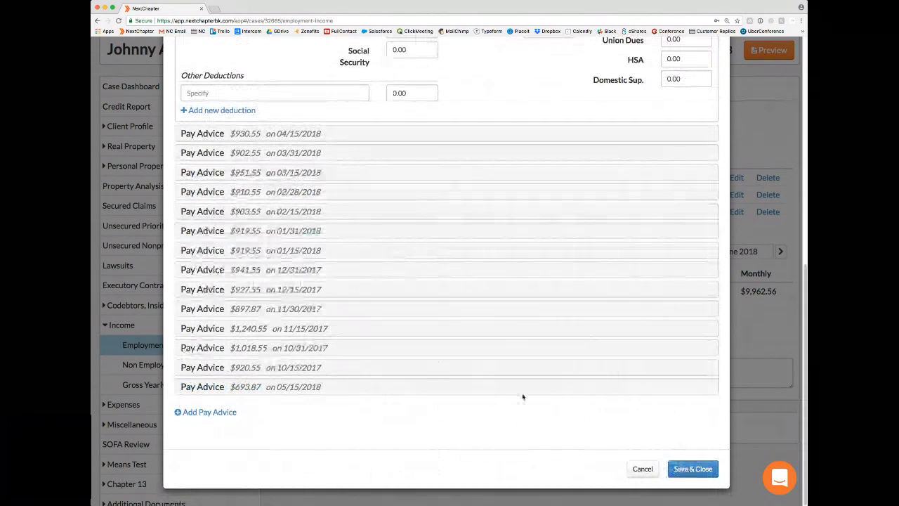
scroll(526, 387, "up", 1)
scroll(526, 387, "up", 5)
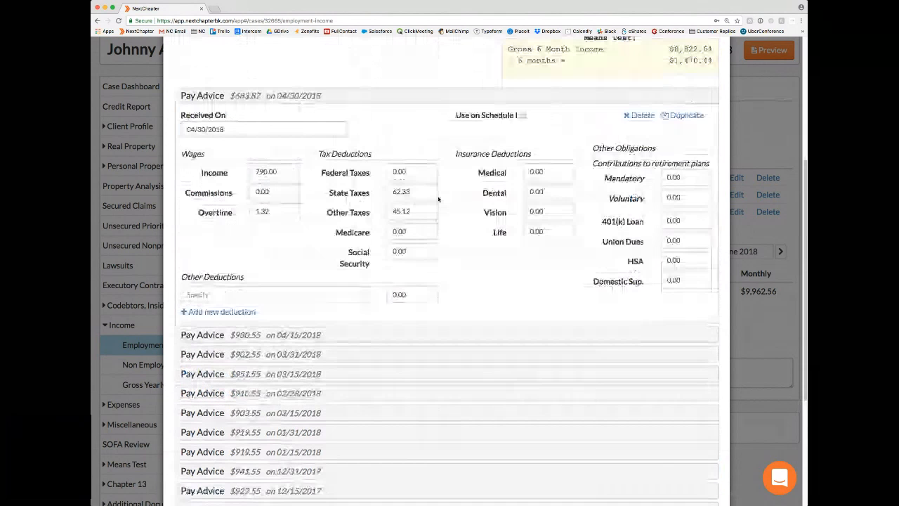
left_click(310, 98)
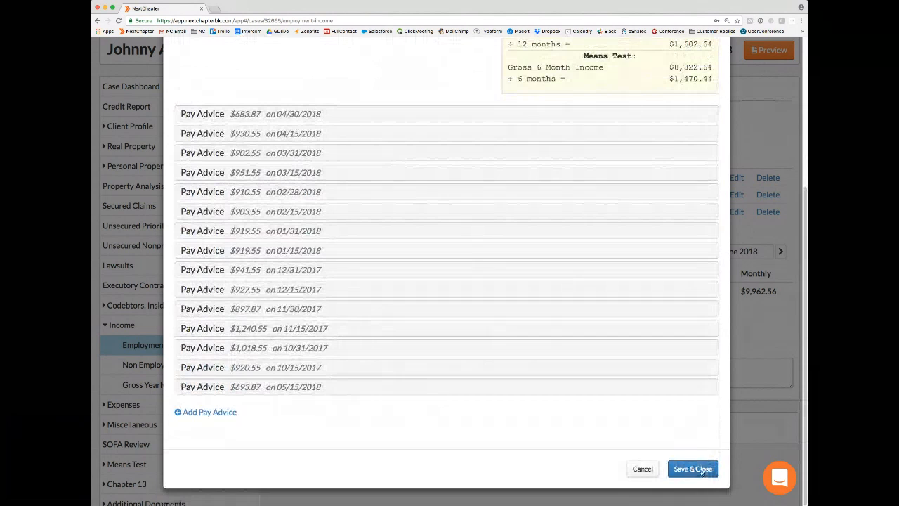
scroll(699, 437, "up", 1)
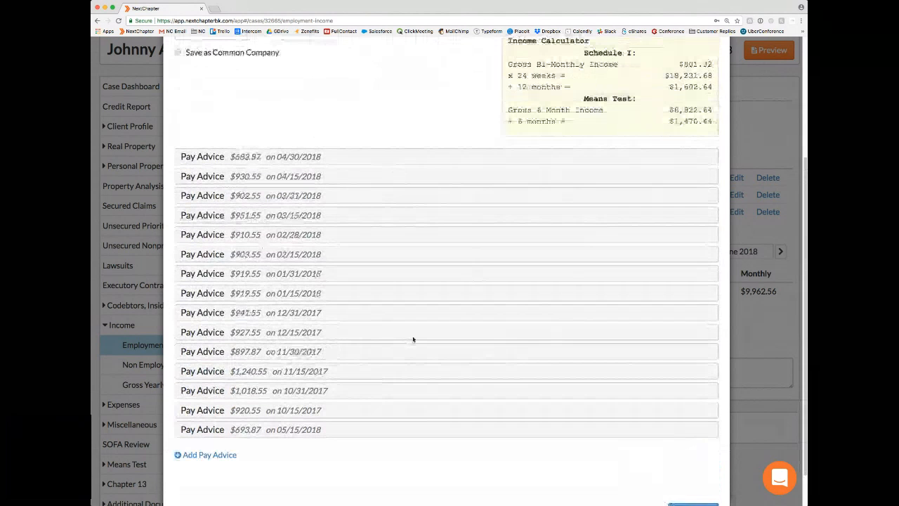
scroll(668, 297, "down", 1)
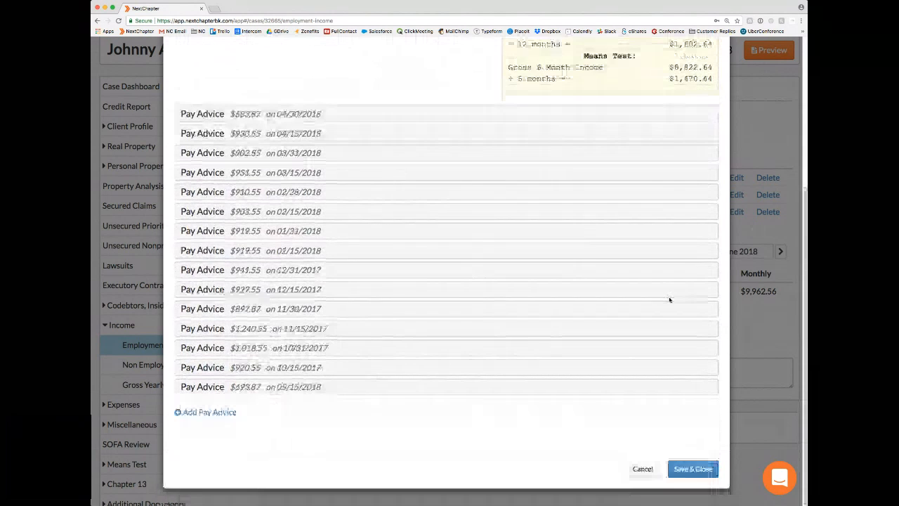
- Save the Apple Juicers Inc. - All Advices income source and reopen it for editing
left_click(694, 469)
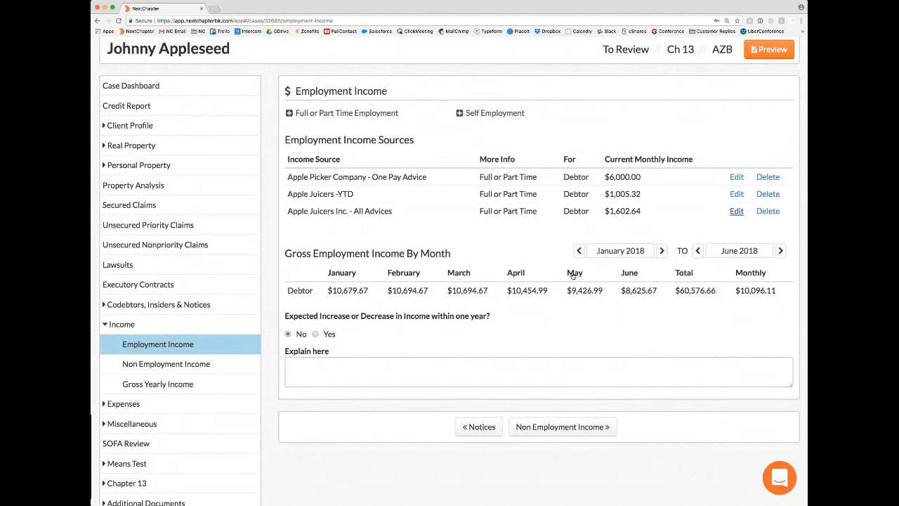
left_click(731, 211)
scroll(413, 252, "down", 2)
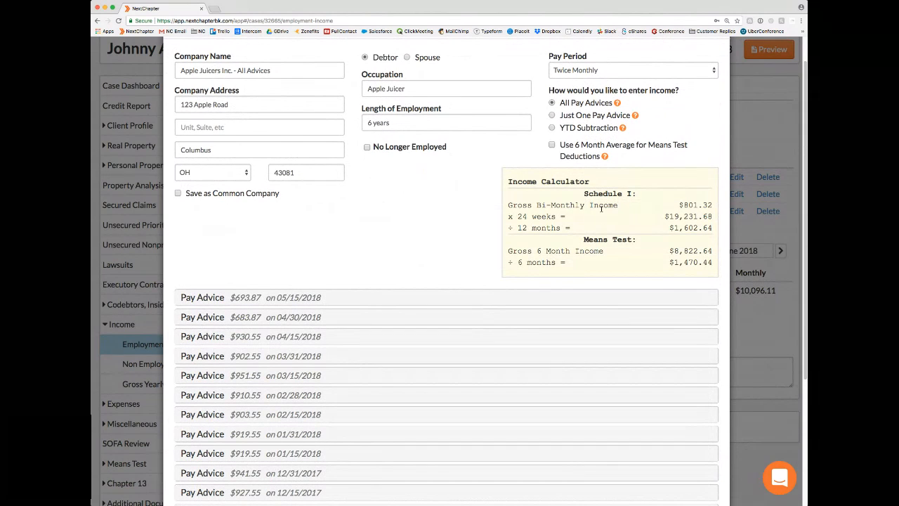
- Expand the 05/15/2018 pay advice, compare its wages with the calculator's gross bi-monthly income, and collapse it
left_click(332, 301)
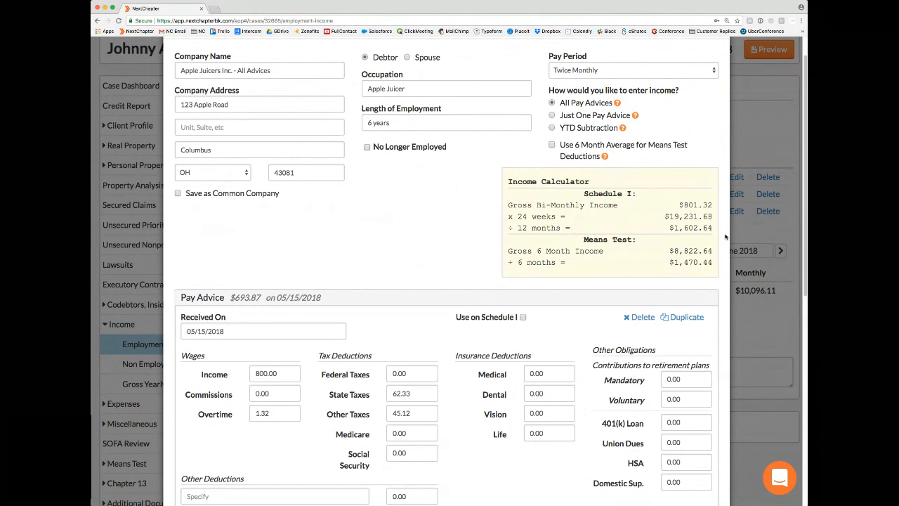
mouse_move(684, 204)
left_mouse_down()
mouse_move(705, 203)
mouse_move(686, 205)
left_mouse_up()
scroll(700, 204, "down", 3)
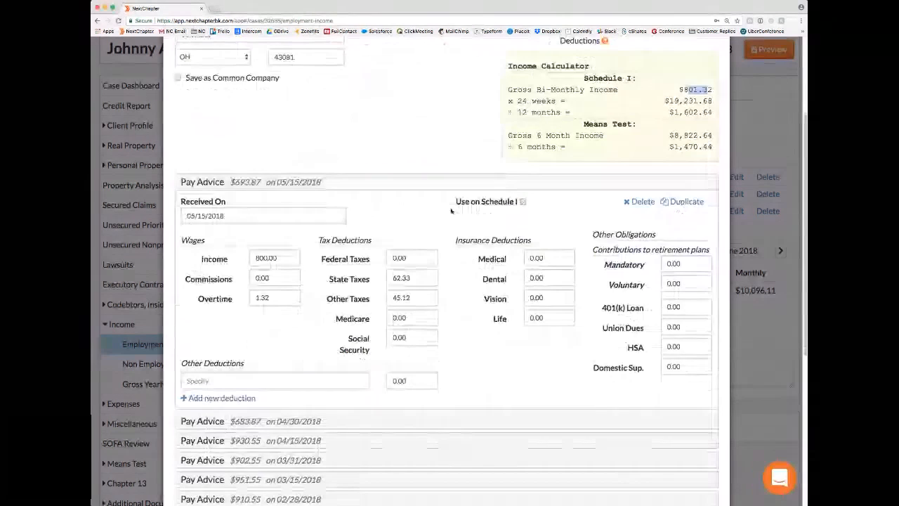
left_click(316, 183)
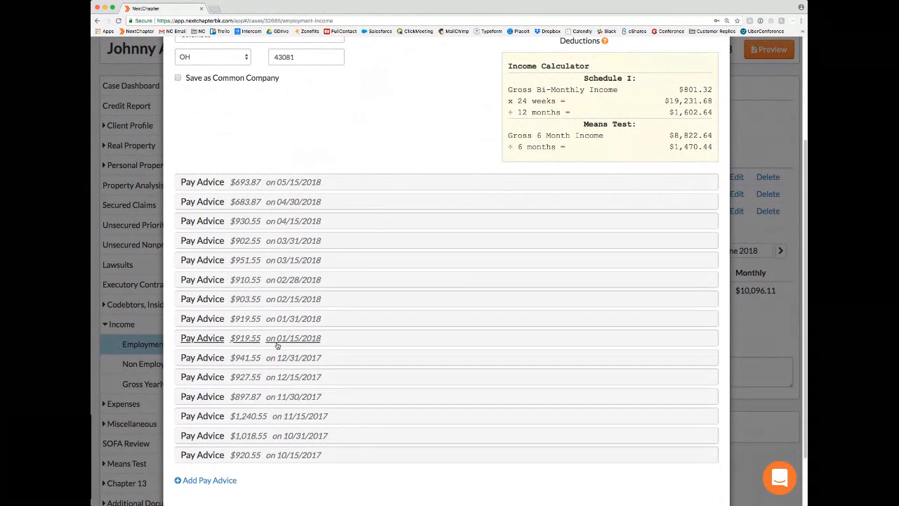
- Try using the 02/28/2018 pay advice on Schedule I, check the income calculator, clear the option and collapse the advice
left_click(321, 281)
left_click(523, 299)
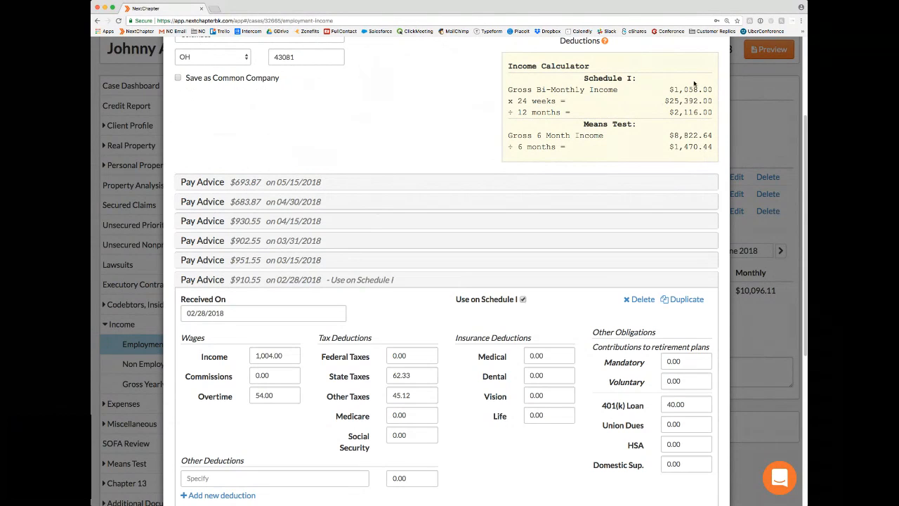
left_click_drag(673, 89, 711, 90)
left_click(523, 299)
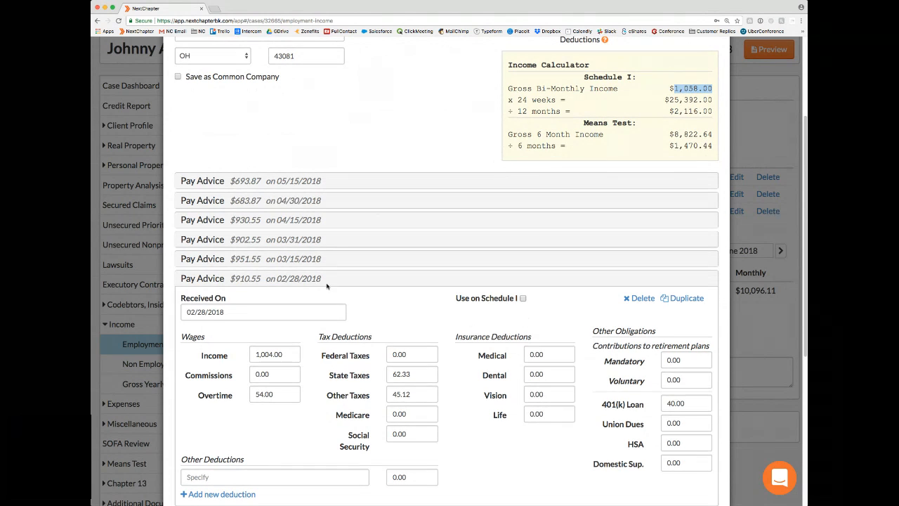
left_click(326, 281)
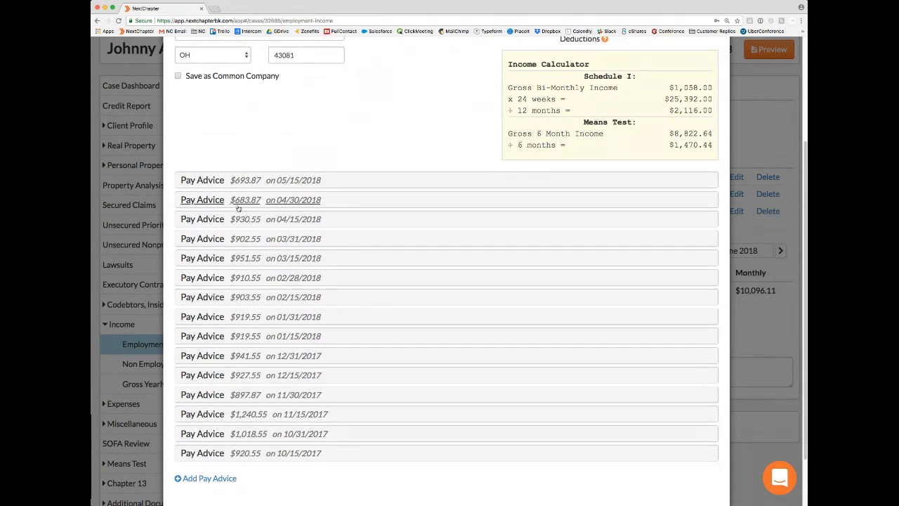
- Add a pay advice received on 09/01/2018, delete it, and cancel editing the income source
scroll(365, 218, "down", 2)
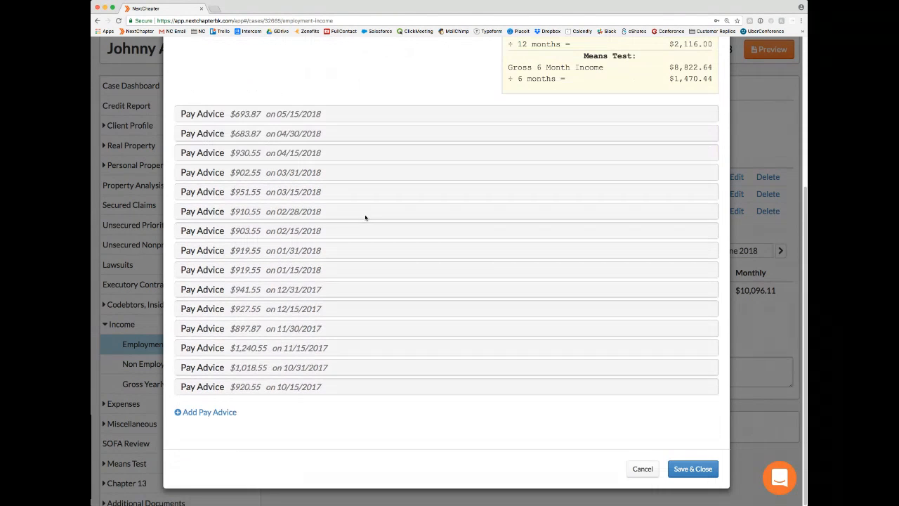
left_click(214, 416)
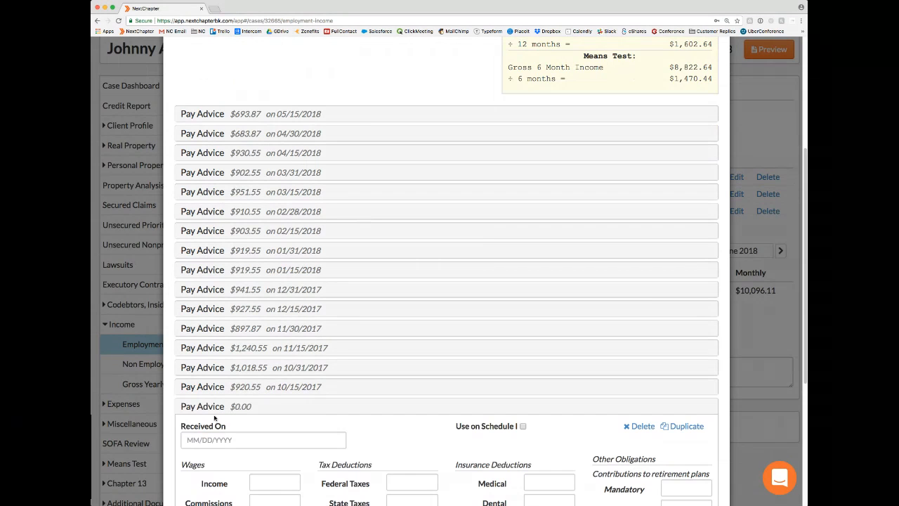
scroll(317, 411, "down", 4)
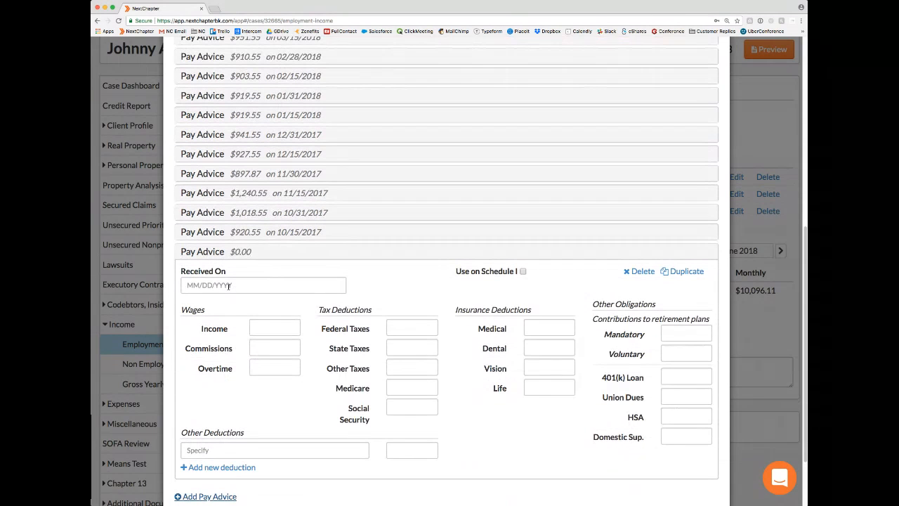
left_click(228, 286)
type("09/01/2018")
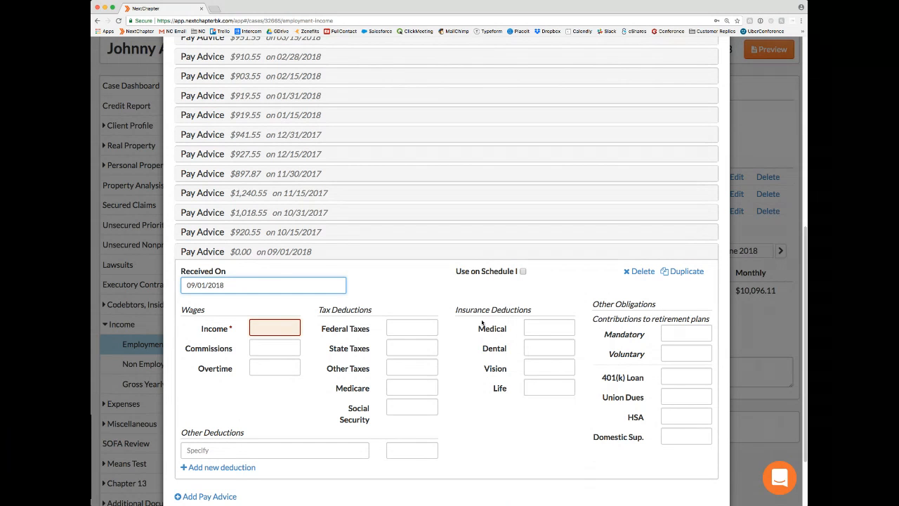
left_click(630, 272)
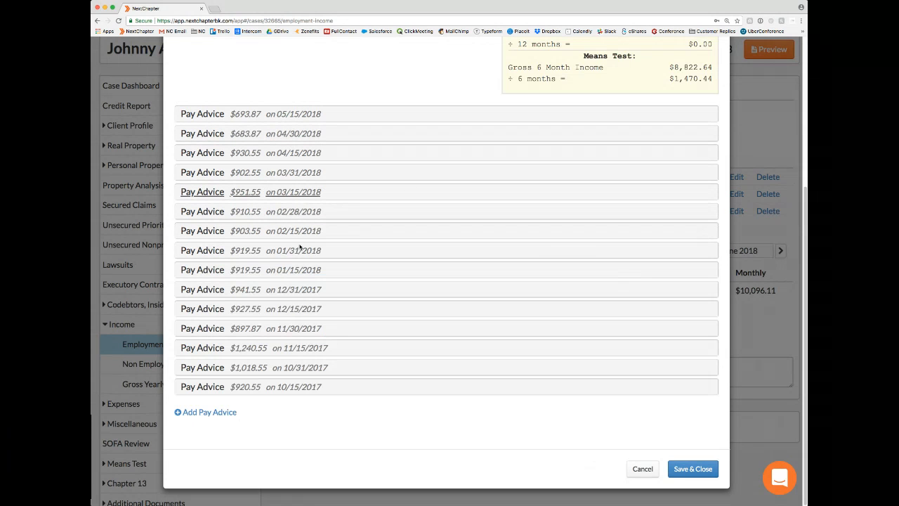
left_click(643, 468)
- Open Filing Information in the client profile and examine the Filing Date field
scroll(267, 178, "up", 2)
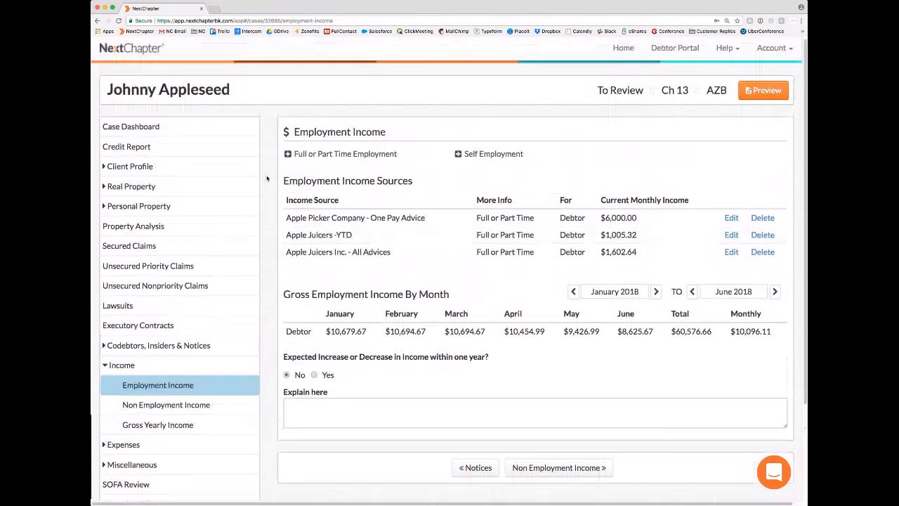
left_click(135, 168)
left_click(139, 187)
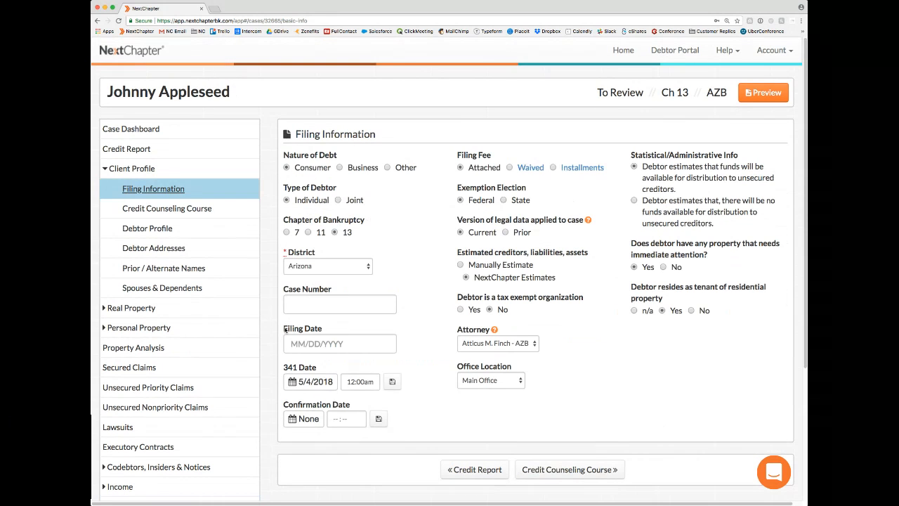
left_click_drag(286, 329, 325, 331)
scroll(336, 309, "down", 2)
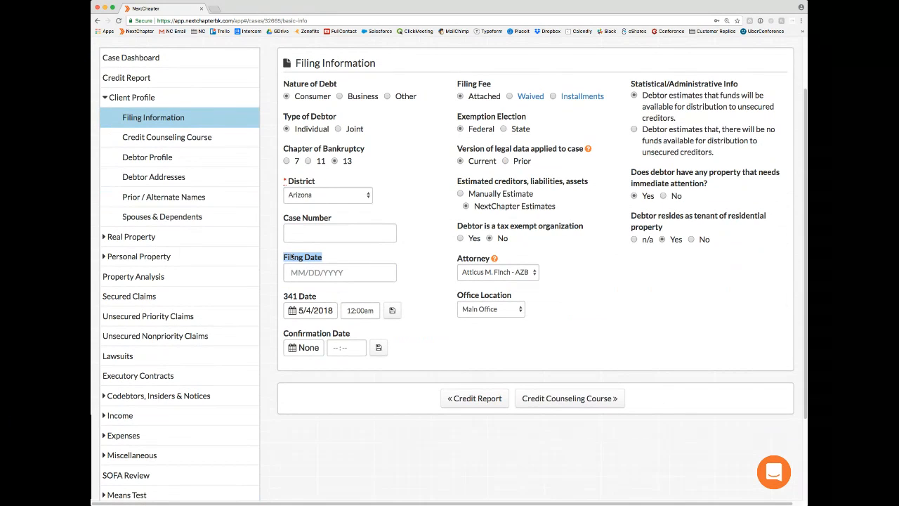
scroll(306, 261, "down", 3)
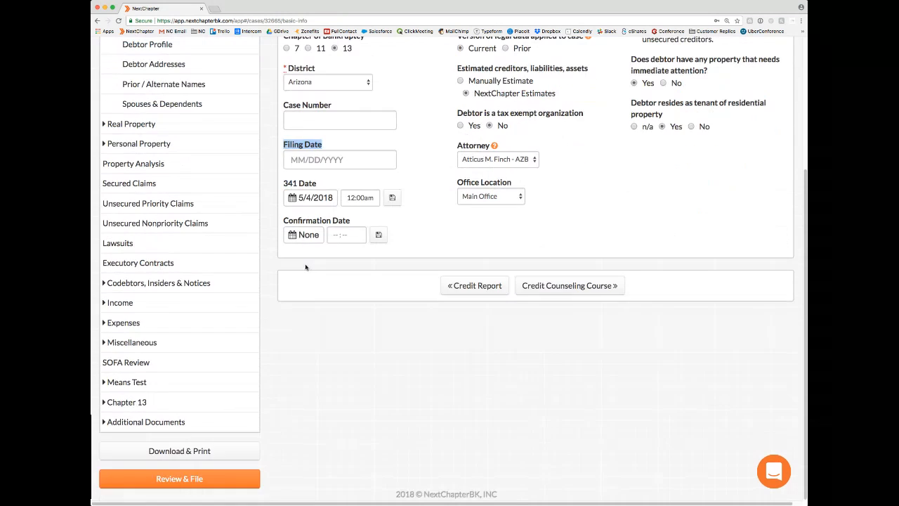
- Return to Employment Income and review the months covered by the gross employment income table
left_click(120, 302)
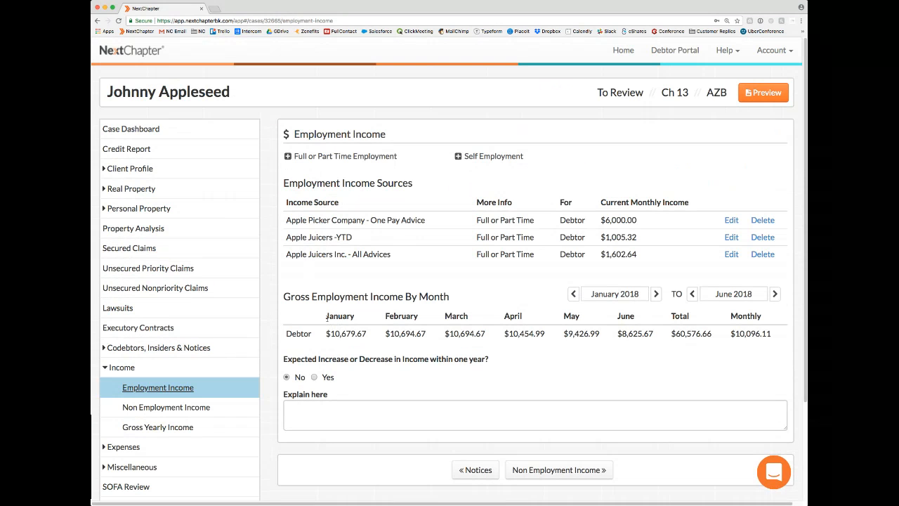
left_click_drag(326, 316, 402, 316)
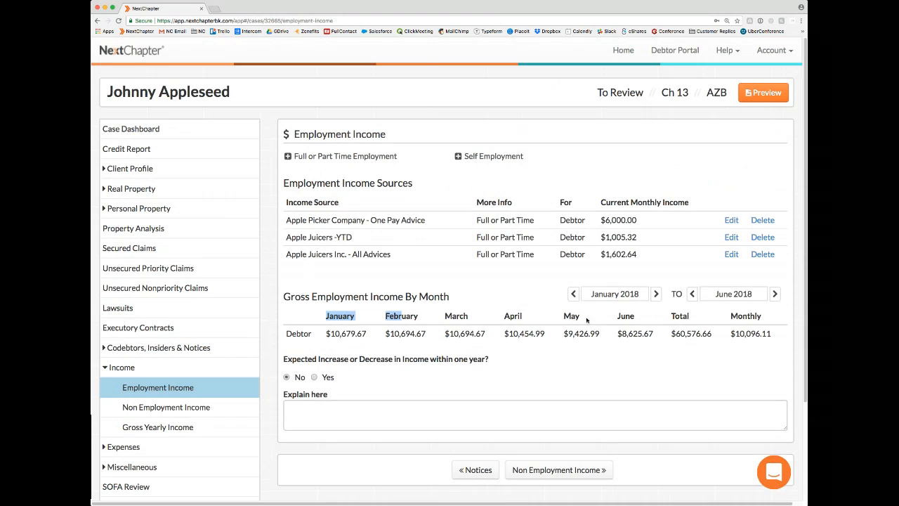
left_click(507, 303)
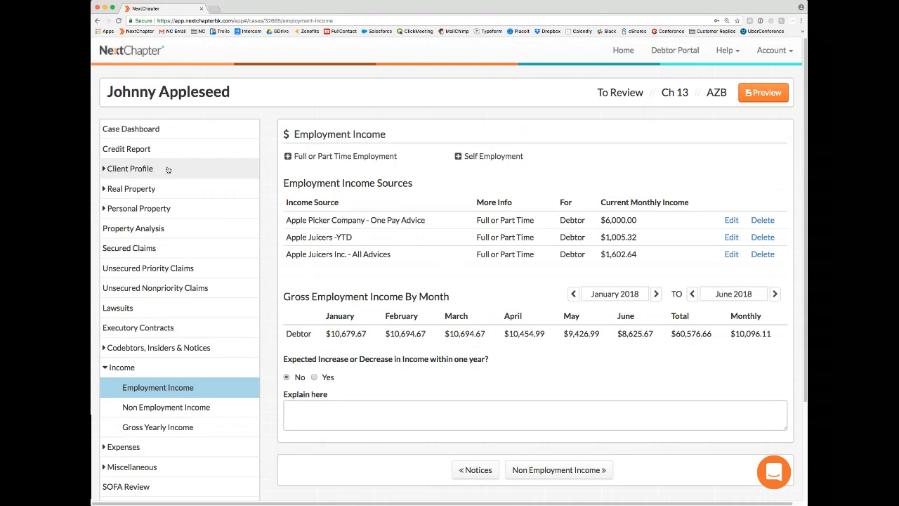
- Recheck the Filing Date field in Filing Information, and go back to Employment Income to review its sources and monthly totals
left_click(144, 171)
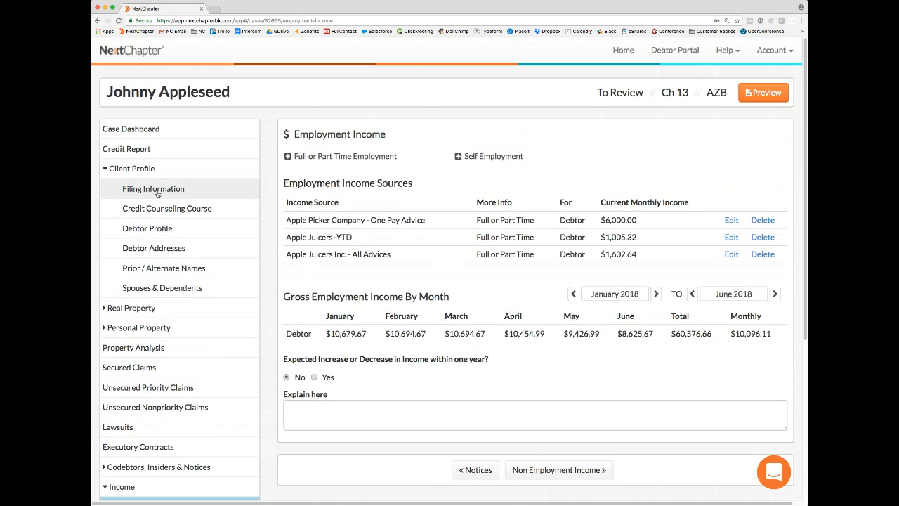
left_click(183, 191)
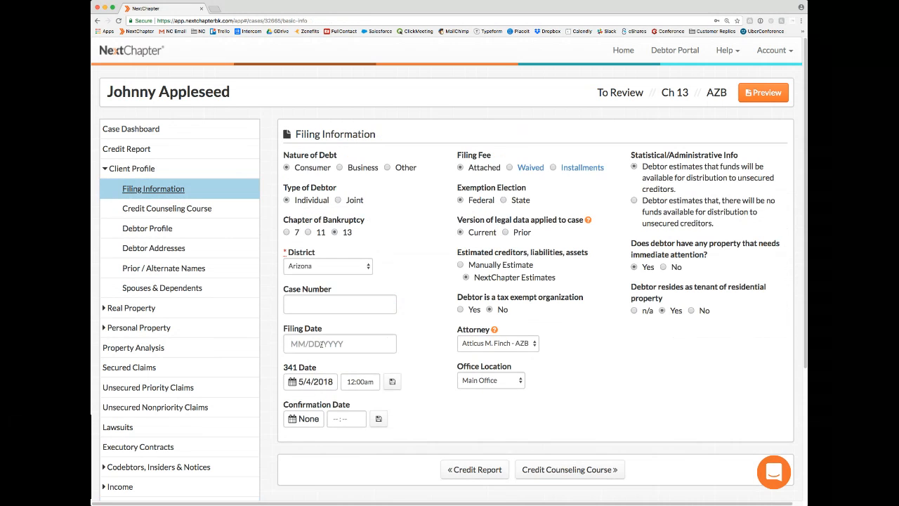
scroll(328, 340, "down", 3)
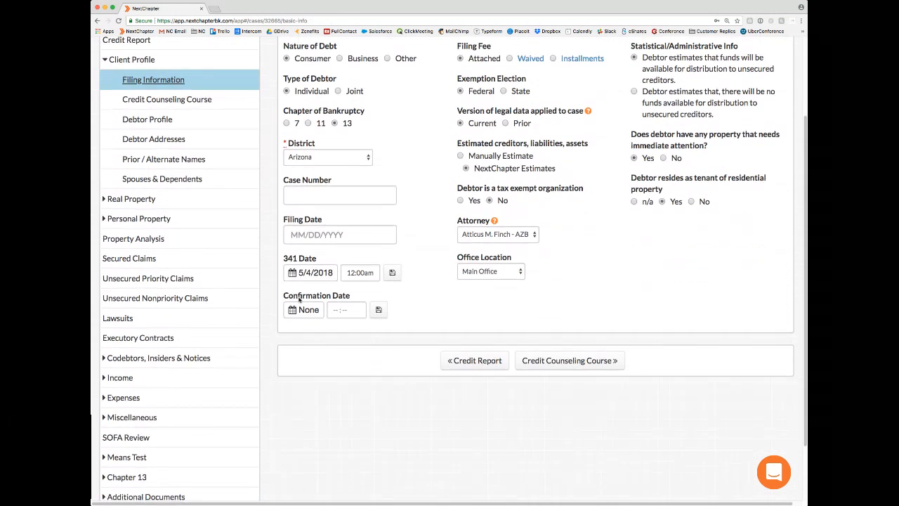
left_click(133, 380)
left_click(135, 395)
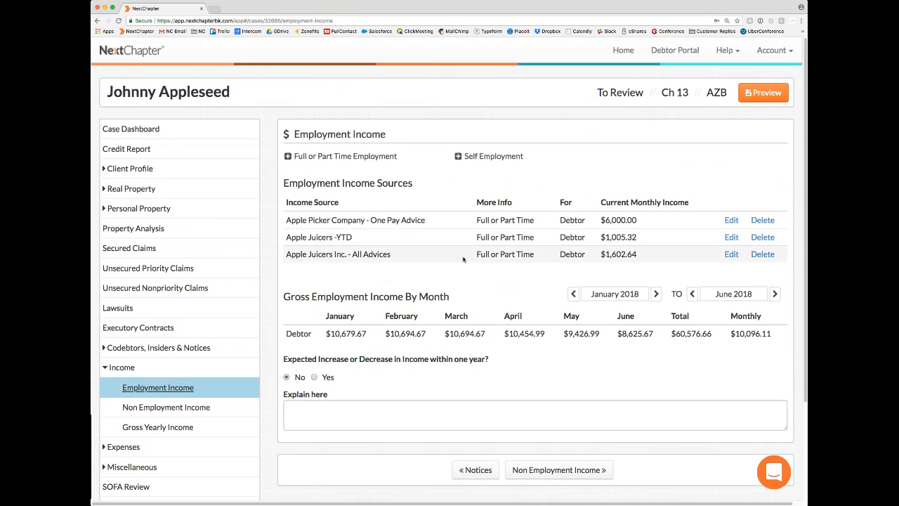
scroll(464, 259, "down", 1)
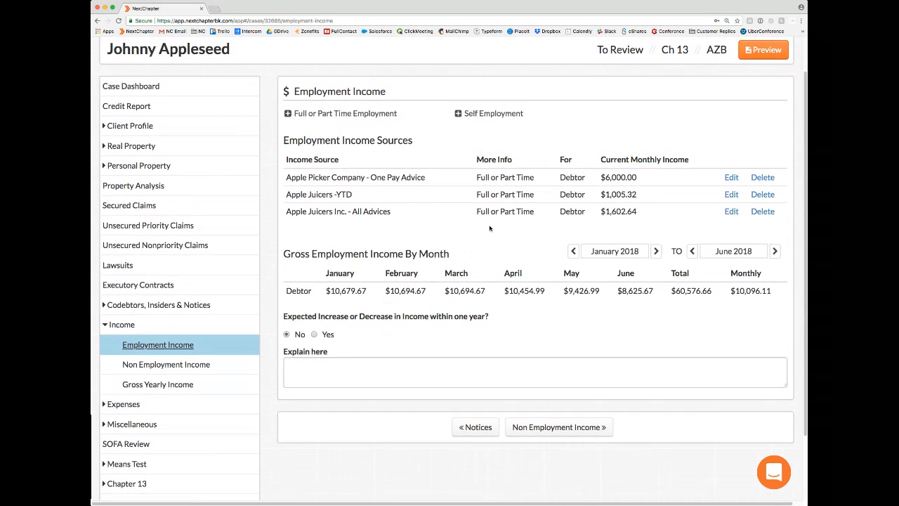
scroll(489, 228, "up", 1)
- Preview Schedule I: Your Income to examine the payroll deductions and other income, and close the preview
left_click(769, 78)
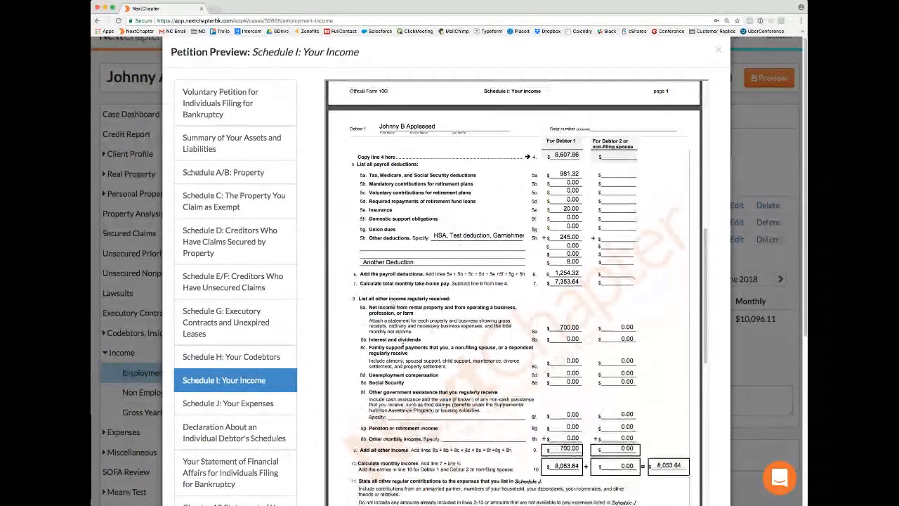
left_click(742, 200)
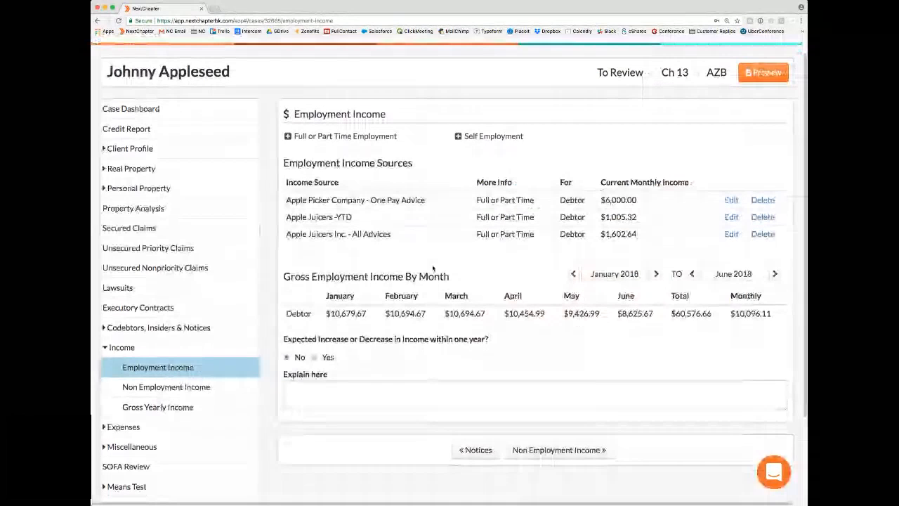
scroll(433, 268, "down", 3)
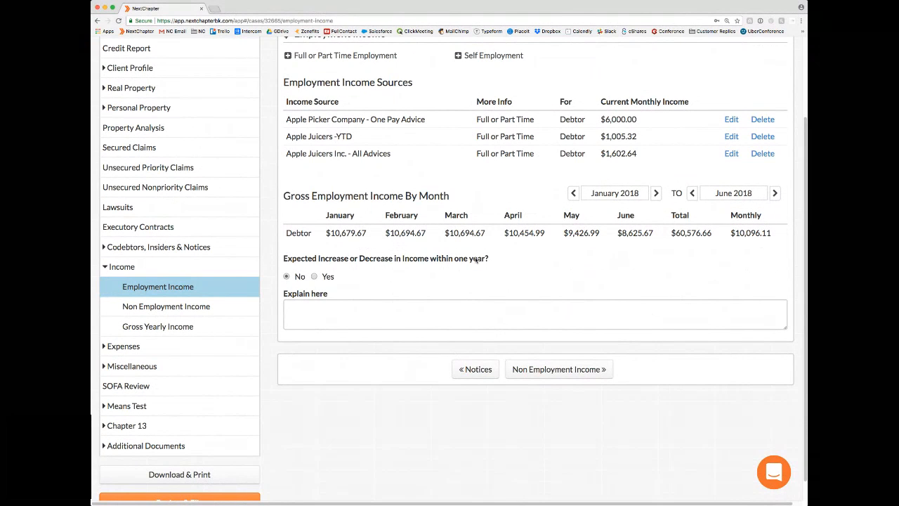
- Open Non Employment Income and preview Schedule I: Your Income to examine line 8h, Other monthly income
left_click(160, 307)
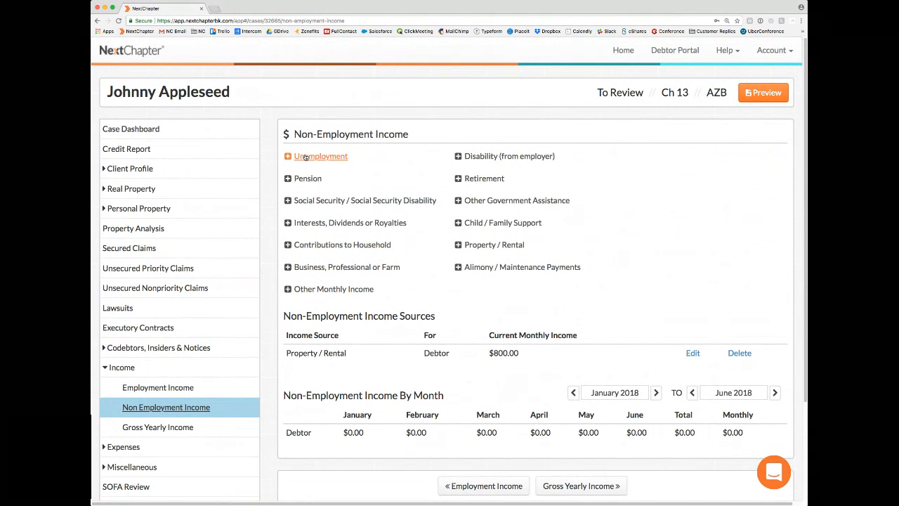
left_click(786, 95)
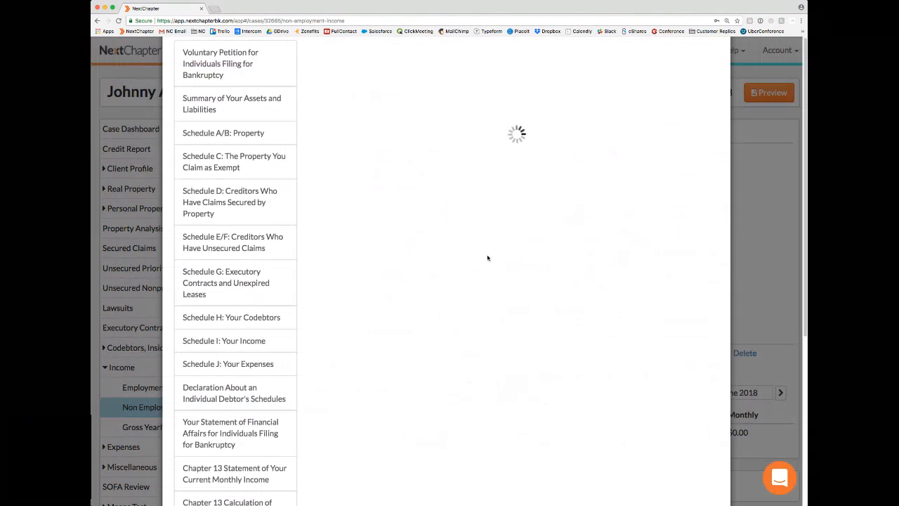
left_click(230, 383)
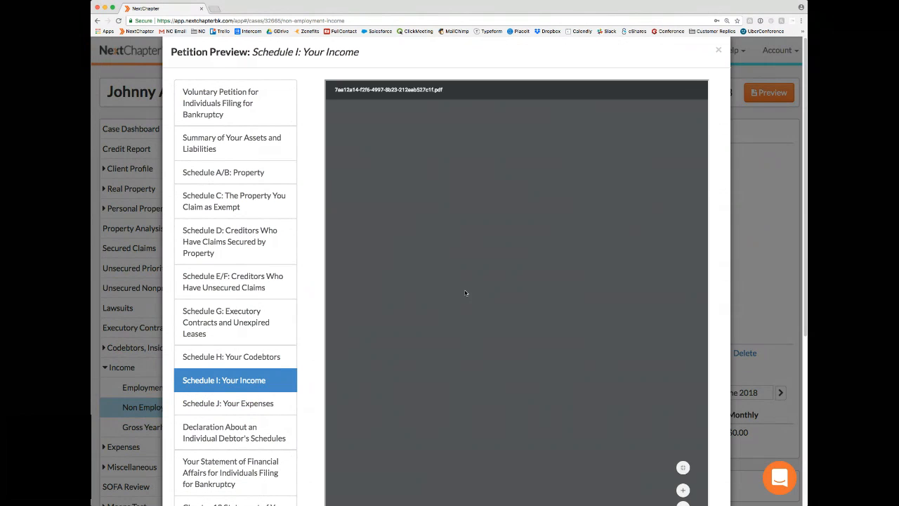
scroll(469, 306, "down", 10)
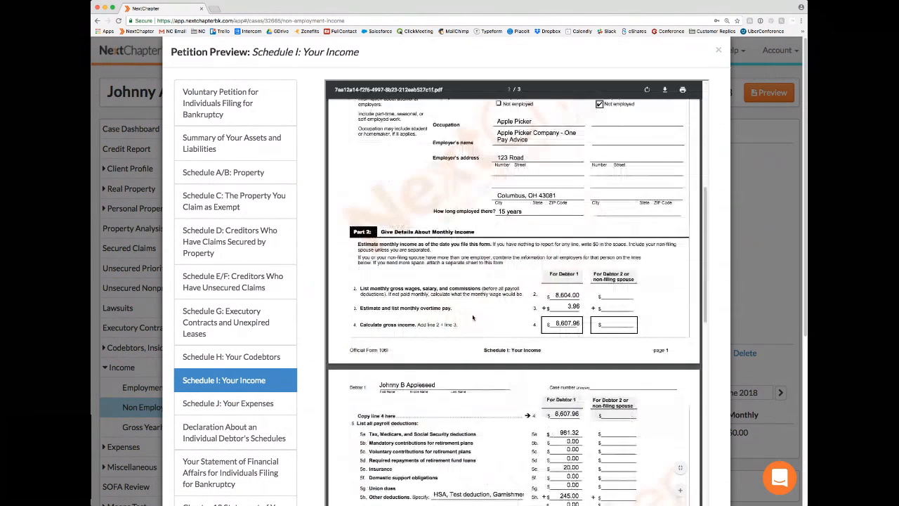
scroll(473, 318, "down", 4)
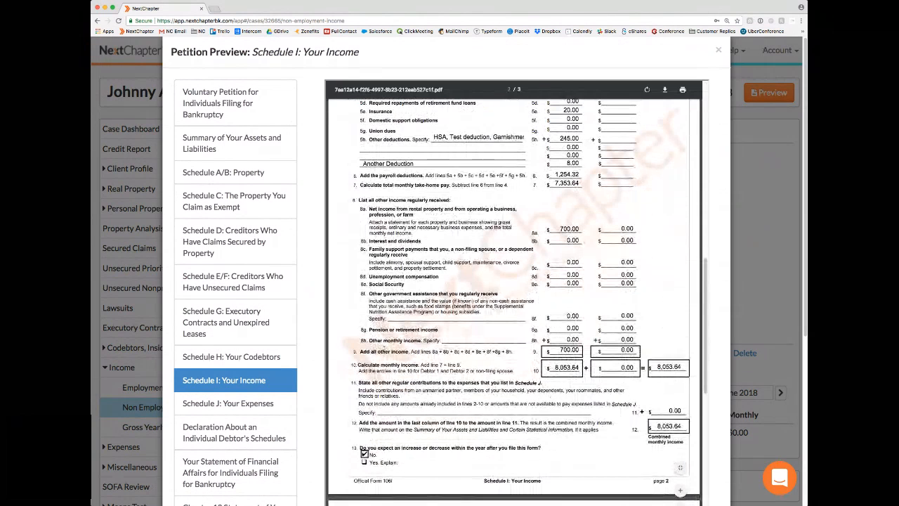
left_click_drag(370, 340, 453, 340)
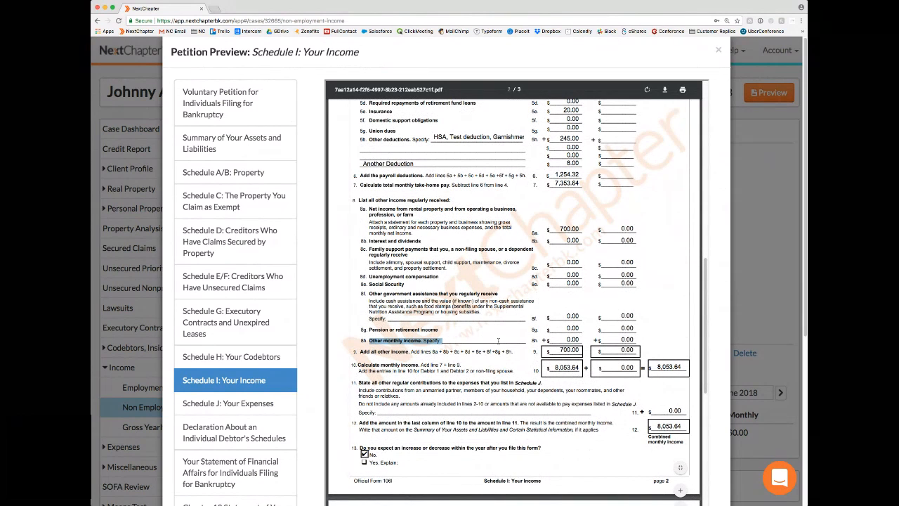
scroll(461, 330, "up", 1)
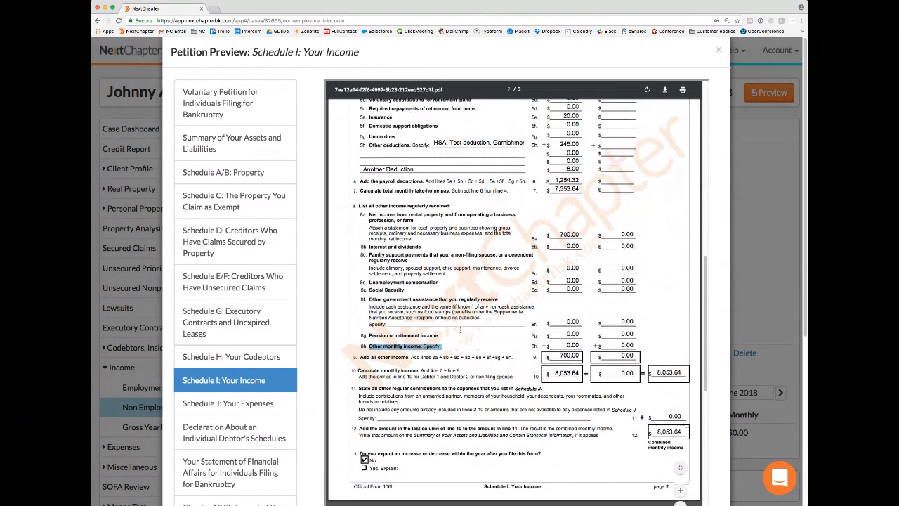
- Review line 8a of the Schedule I preview, close it, and highlight the Social Security / Social Security Disability category
scroll(373, 290, "up", 3)
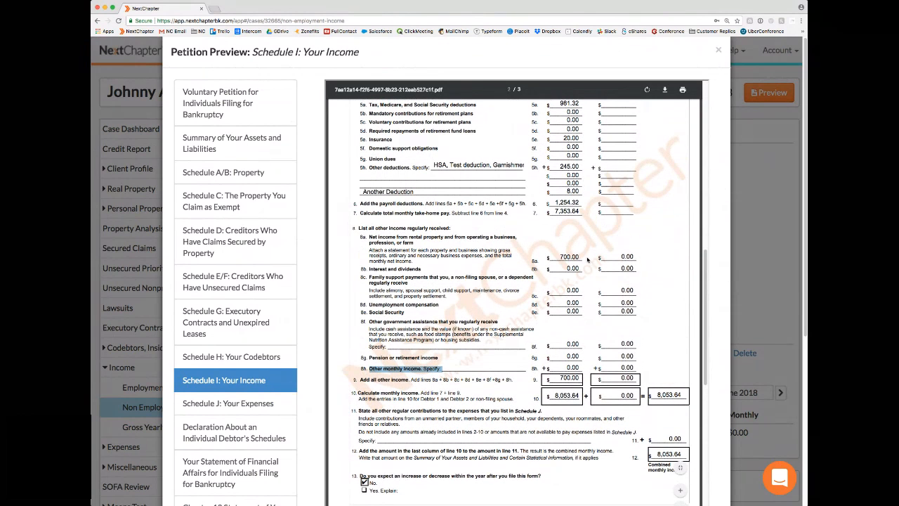
left_click(753, 256)
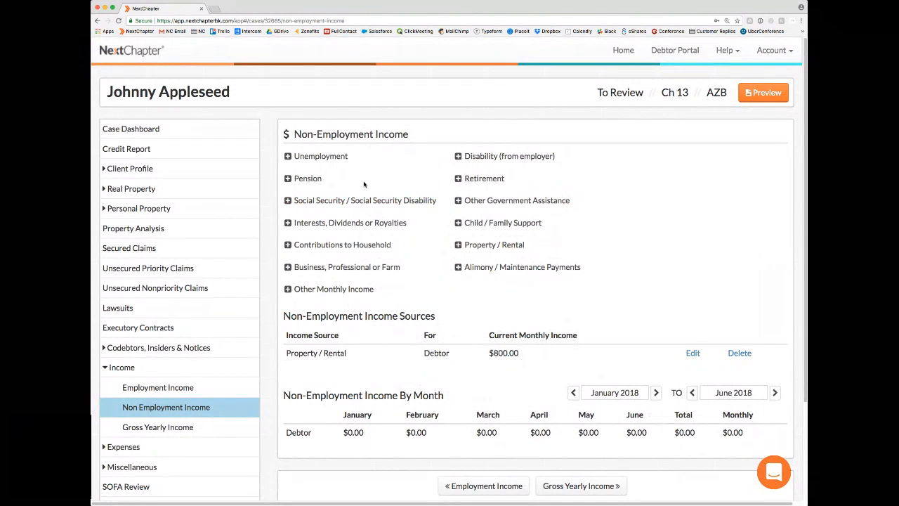
left_click_drag(439, 201, 295, 201)
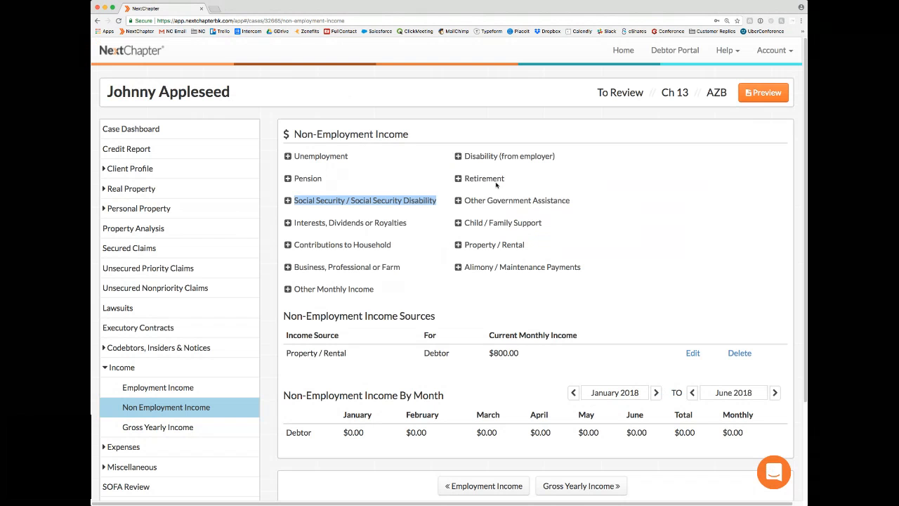
- Start a new Other Monthly Income source, enter "type whatever you want" as its specification, and cancel it
left_click(717, 50)
left_click(336, 292)
left_click(393, 100)
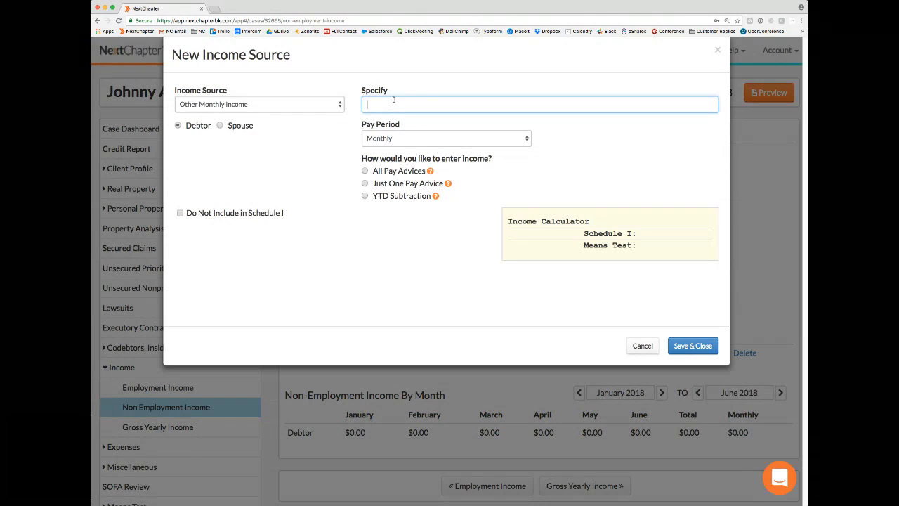
type("type whatever you want")
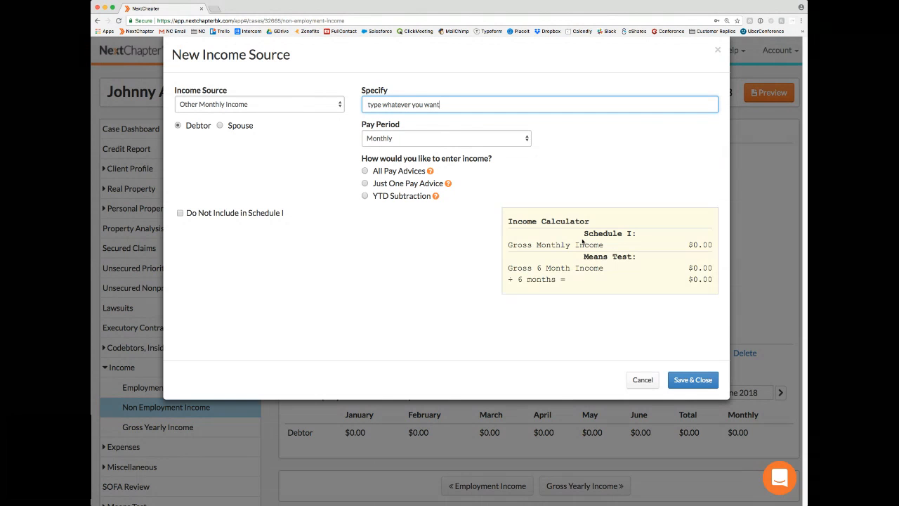
left_click(643, 380)
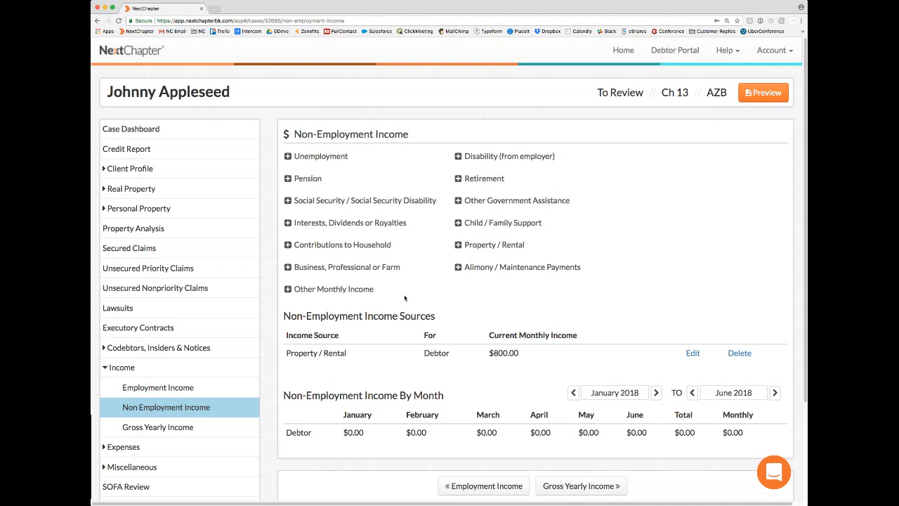
- Open the Property / Rental income source for editing and examine its pay period and the Do Not Include in Schedule I option
scroll(695, 313, "down", 1)
left_click(694, 311)
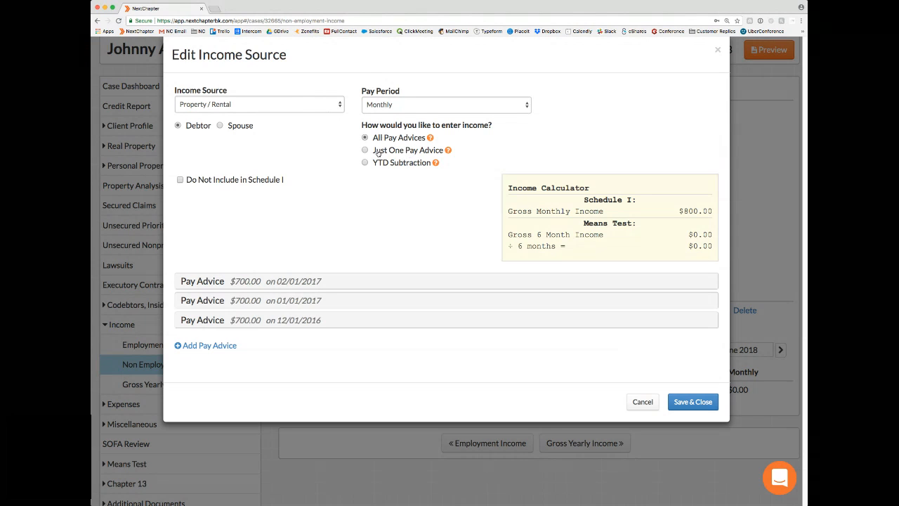
left_click(527, 107)
left_click(586, 111)
left_click_drag(307, 184, 186, 180)
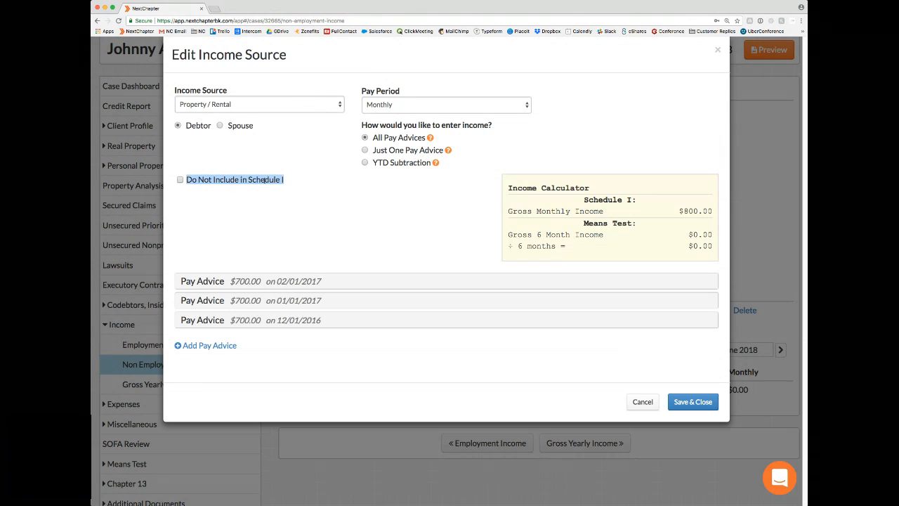
left_click(179, 182)
- Expand the 02/01/2017 pay advice to review its gross receipts and ordinary business expenses, check the income source type, and close the dialog
left_click(325, 283)
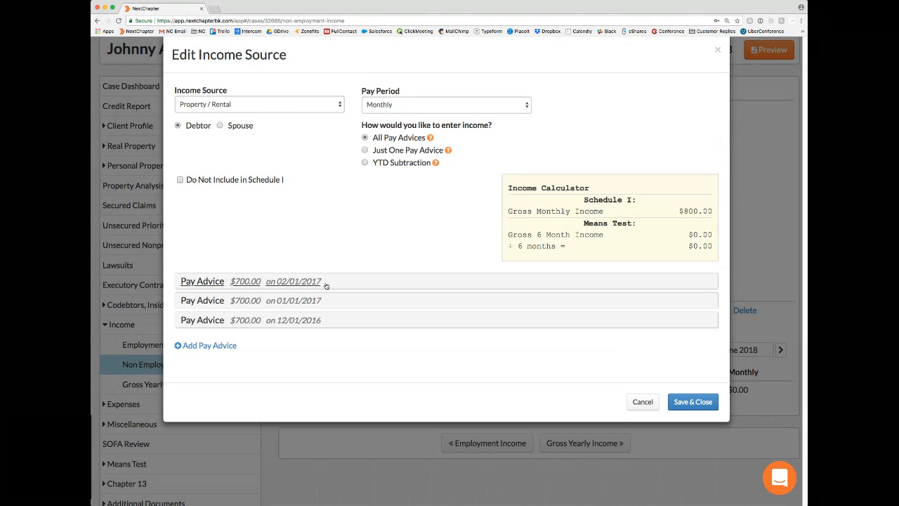
scroll(403, 263, "down", 2)
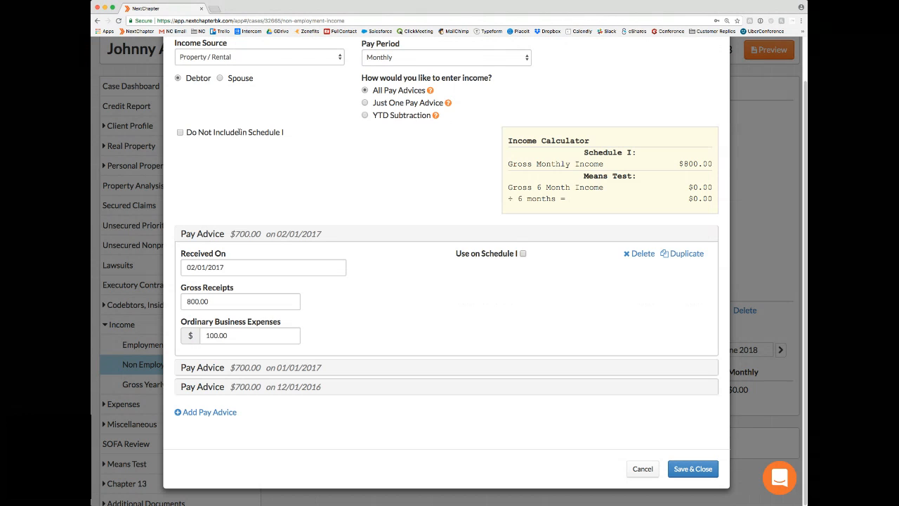
scroll(270, 132, "up", 3)
left_click(343, 105)
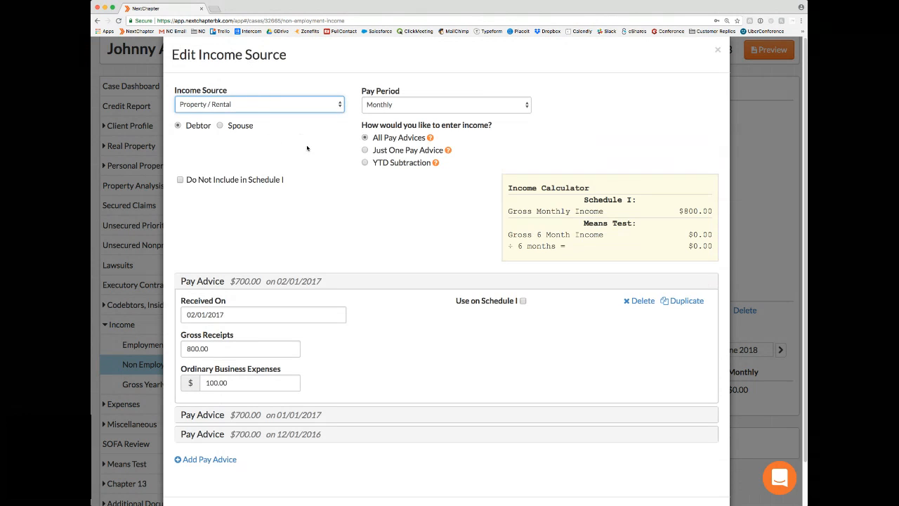
left_click(260, 230)
left_click(717, 52)
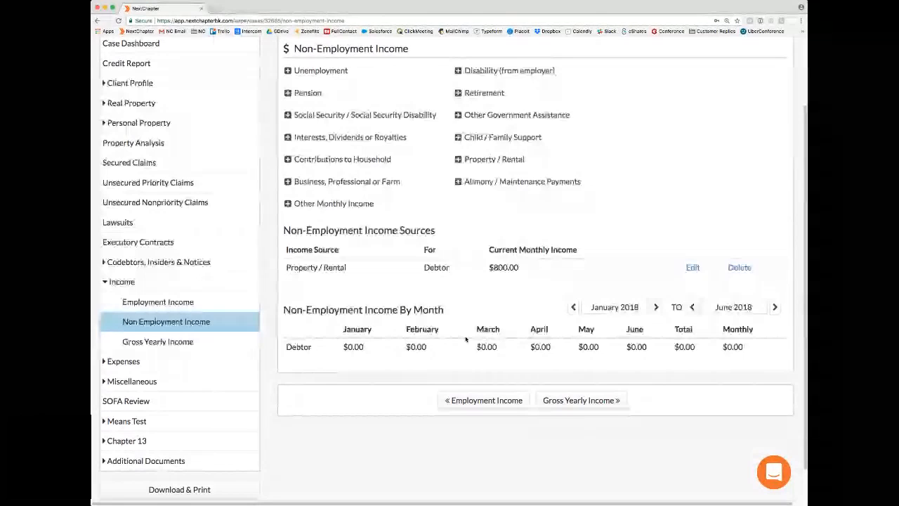
- Revisit Employment Income, and return to Non Employment Income to review its income by month table
left_click(181, 303)
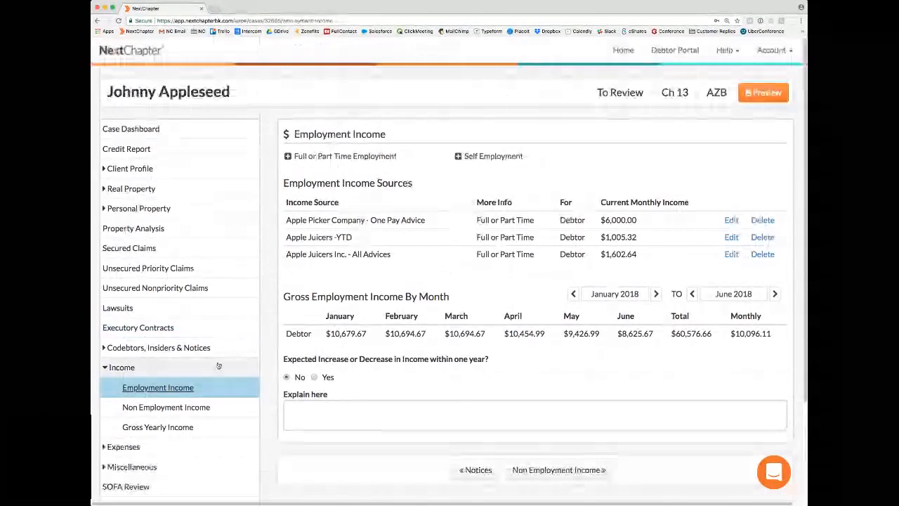
left_click(183, 408)
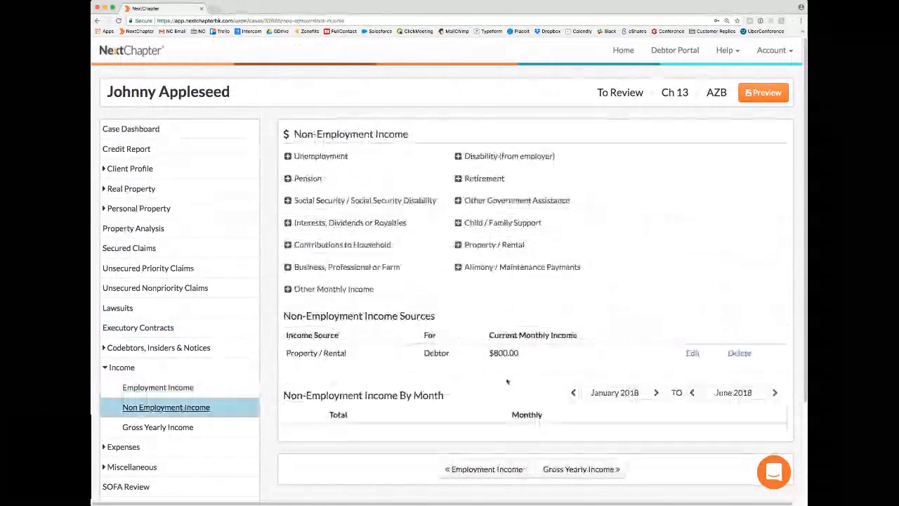
scroll(507, 381, "down", 2)
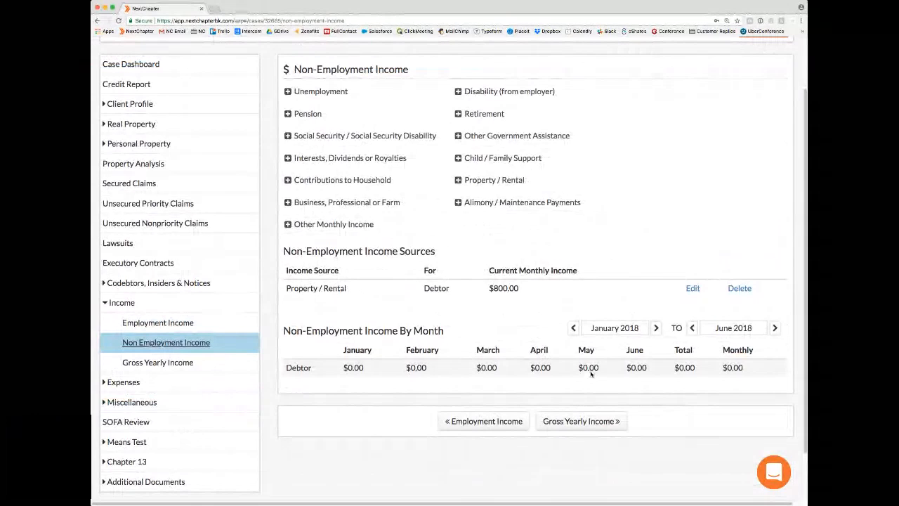
- Open Gross Yearly Income and review the AGI, source of income and non-employment income for each year
left_click(172, 364)
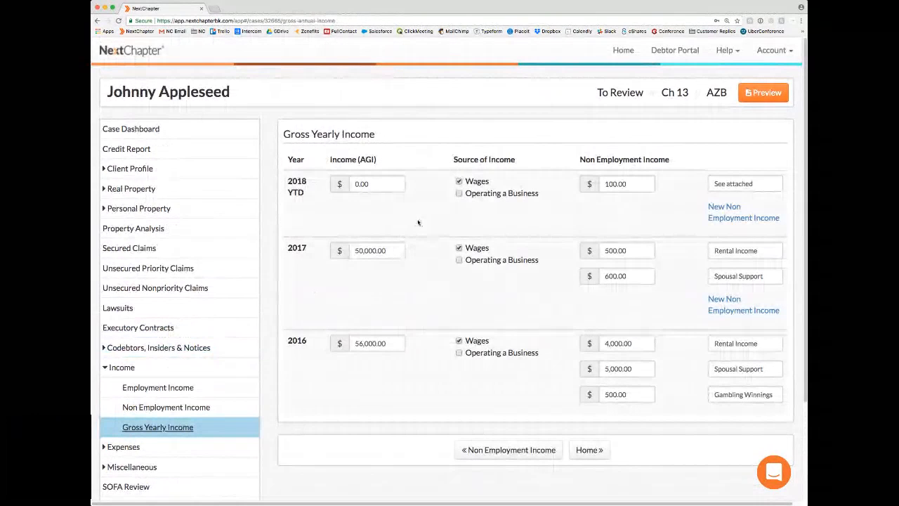
scroll(421, 215, "down", 1)
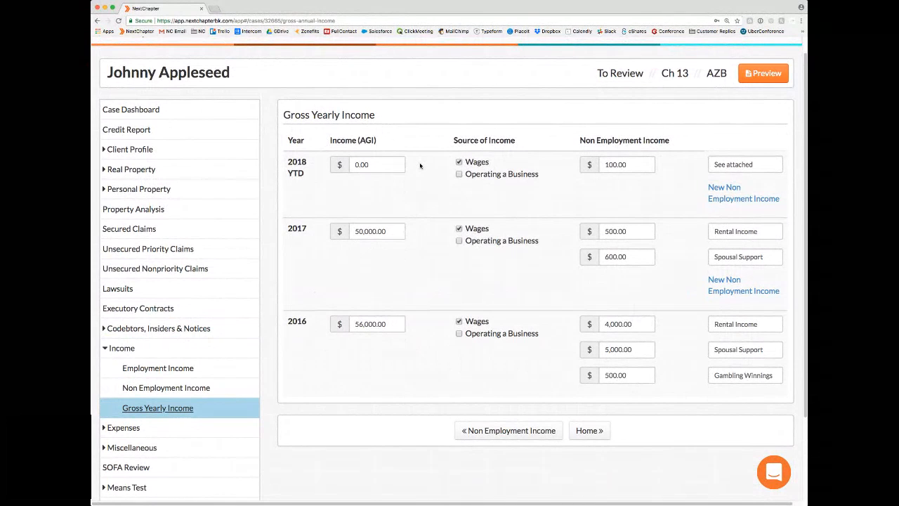
scroll(421, 167, "right", 1)
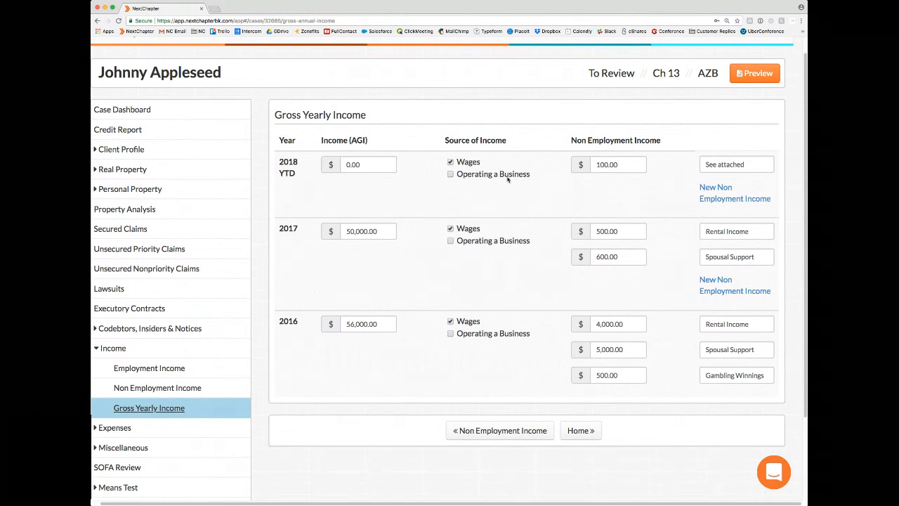
scroll(750, 180, "down", 1)
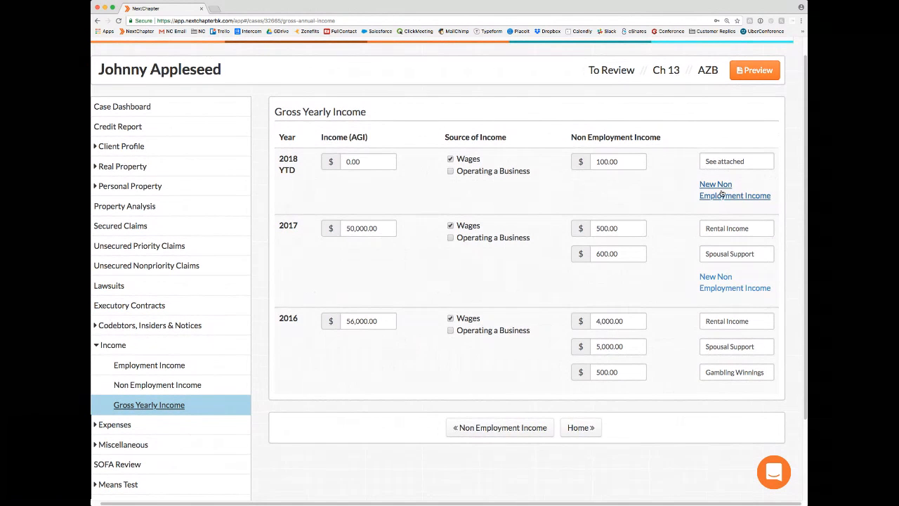
- Add two blank non-employment income rows to the 2018 YTD entry
left_click(722, 188)
left_click(737, 186)
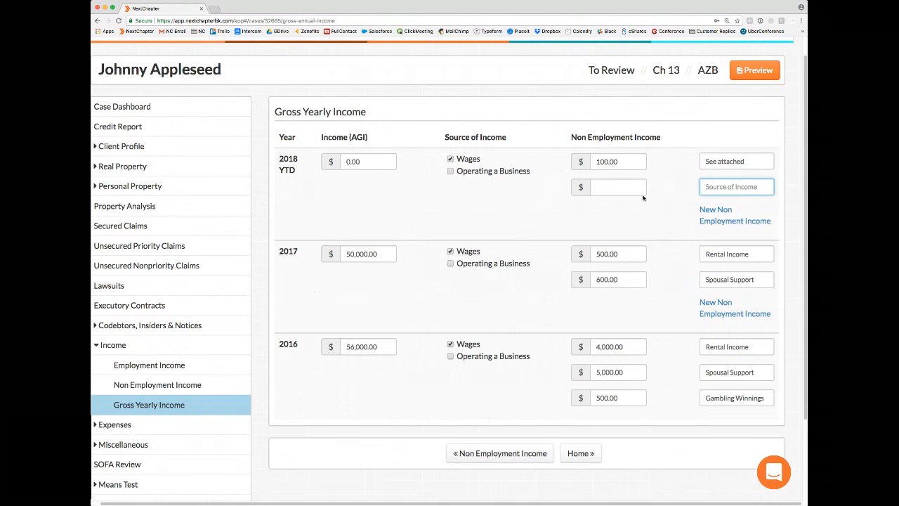
left_click(714, 214)
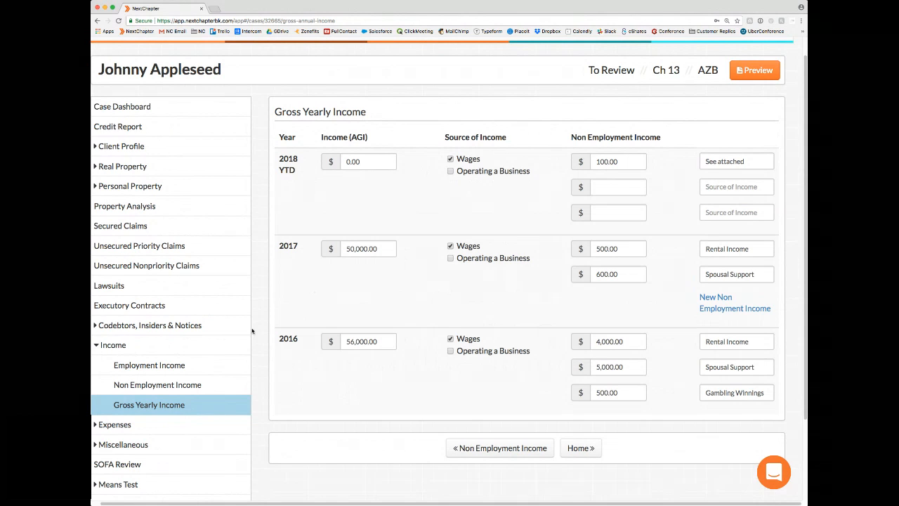
- Collapse the Income section and expand Means Test to examine its pages
left_click(149, 346)
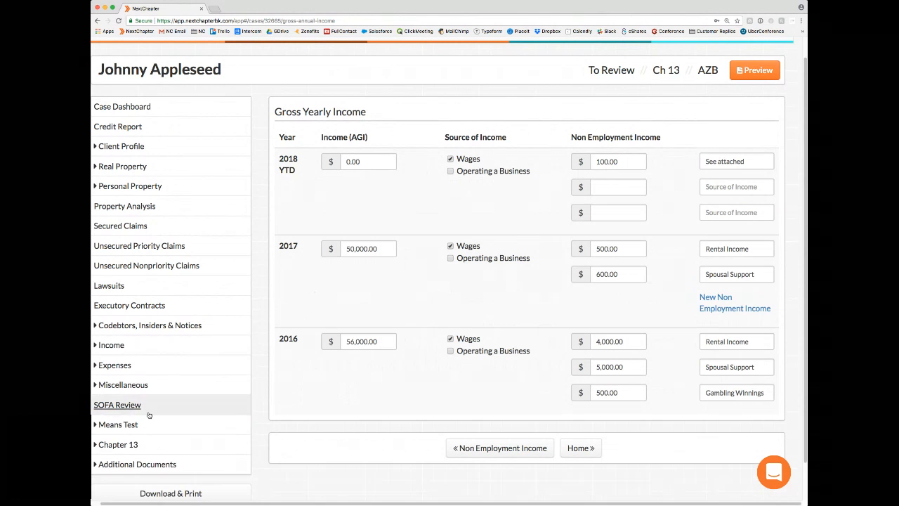
left_click(143, 425)
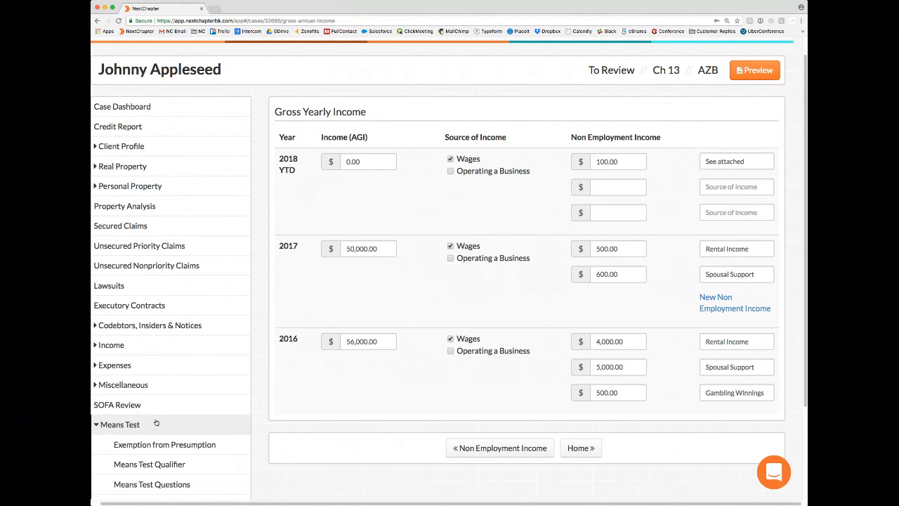
scroll(561, 251, "down", 1)
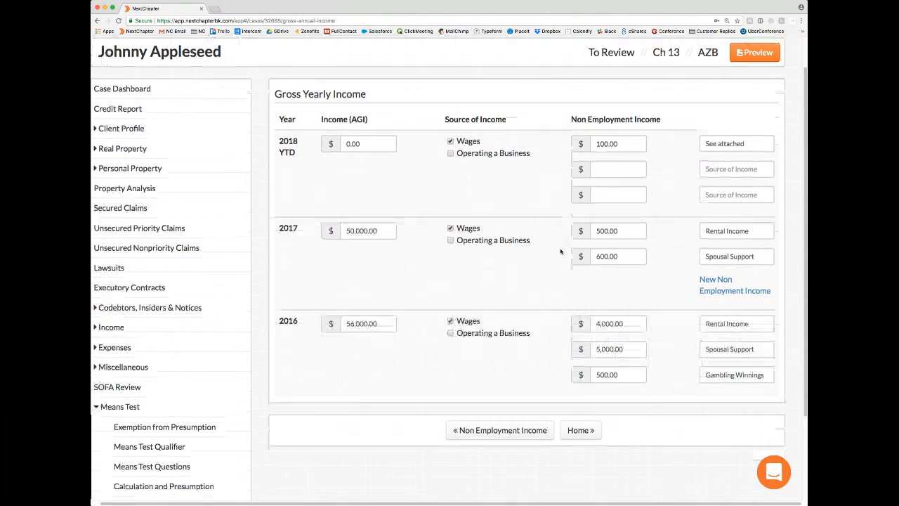
scroll(560, 251, "down", 1)
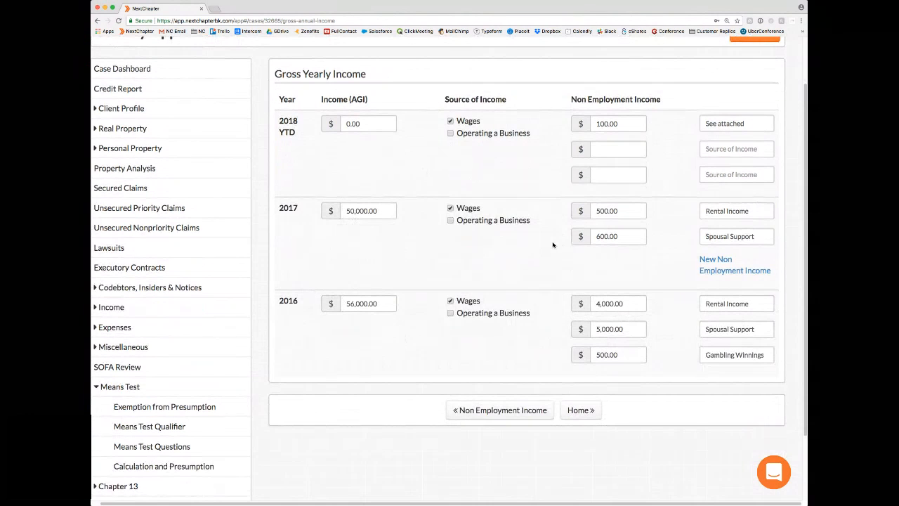
- From Employment Income, open the Apple Juicers Inc. - All Advices source and review its 05/15/2018 pay advice and pay period
left_click(144, 308)
left_click(137, 328)
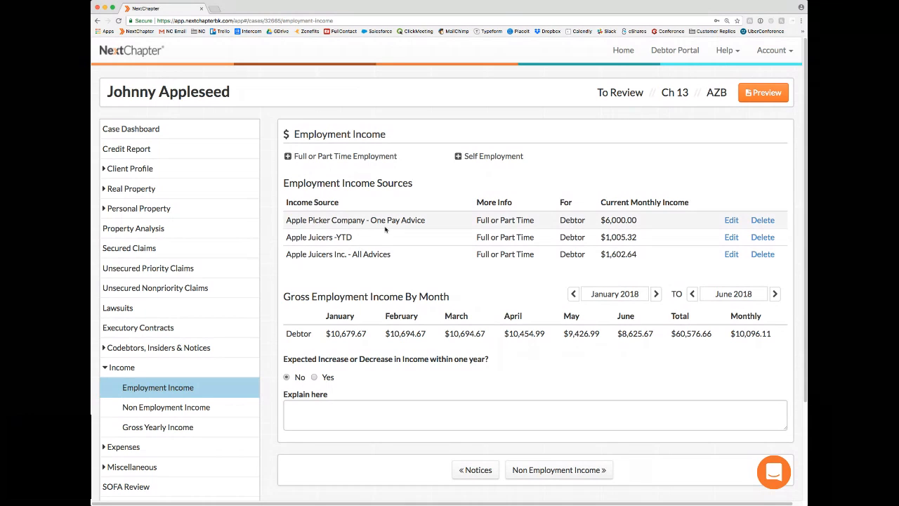
left_click(729, 254)
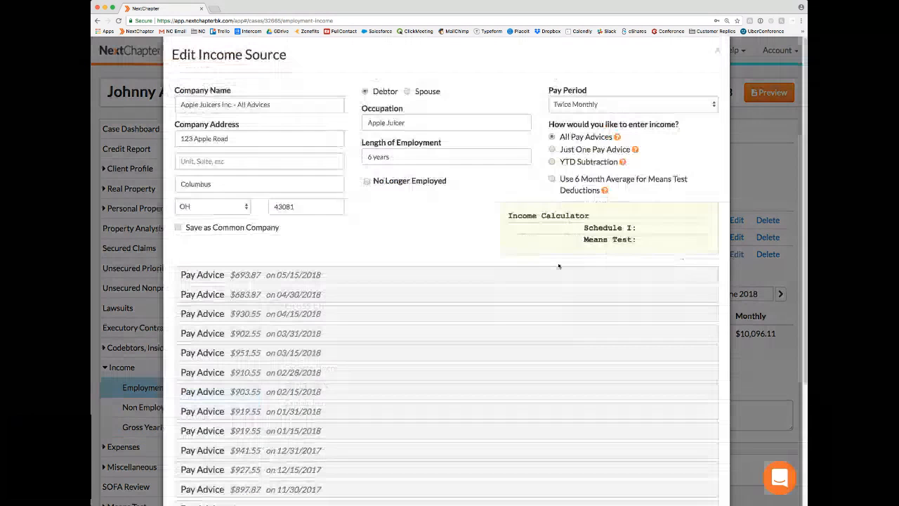
left_click(423, 279)
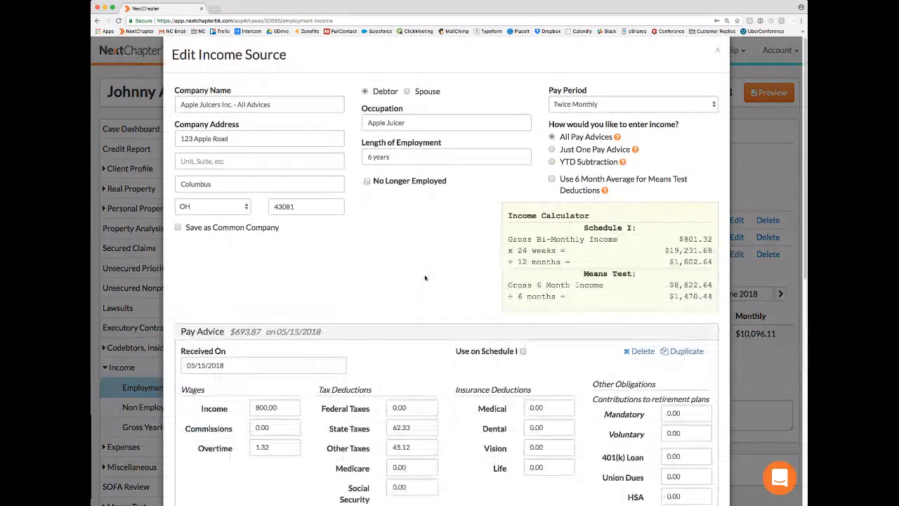
scroll(424, 278, "down", 3)
scroll(424, 279, "down", 1)
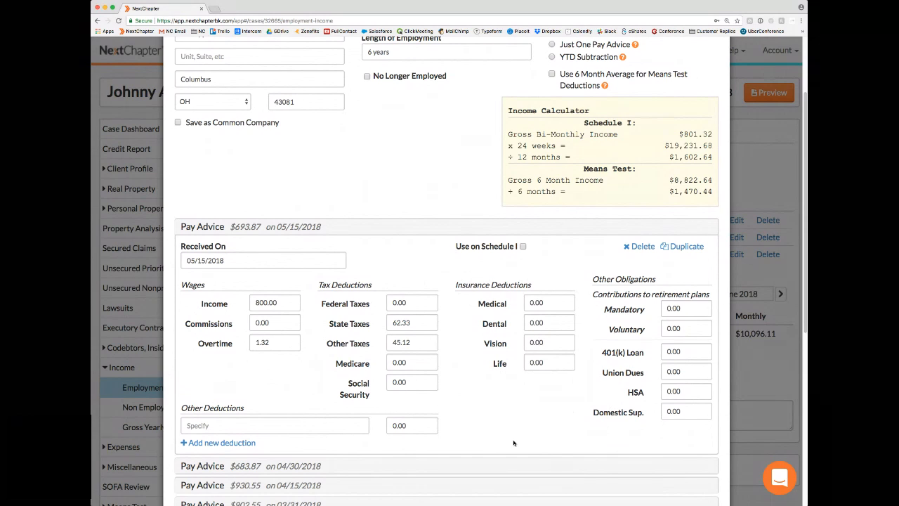
scroll(561, 426, "up", 5)
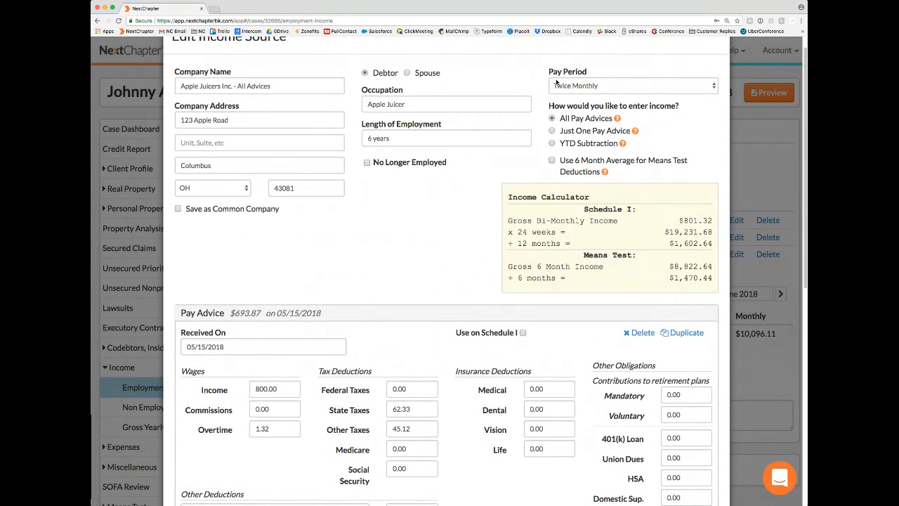
- Collapse the 05/15/2018 pay advice, look through the full list of pay advices, and reopen that advice to examine its wages and deductions
left_click(498, 317)
scroll(499, 317, "down", 5)
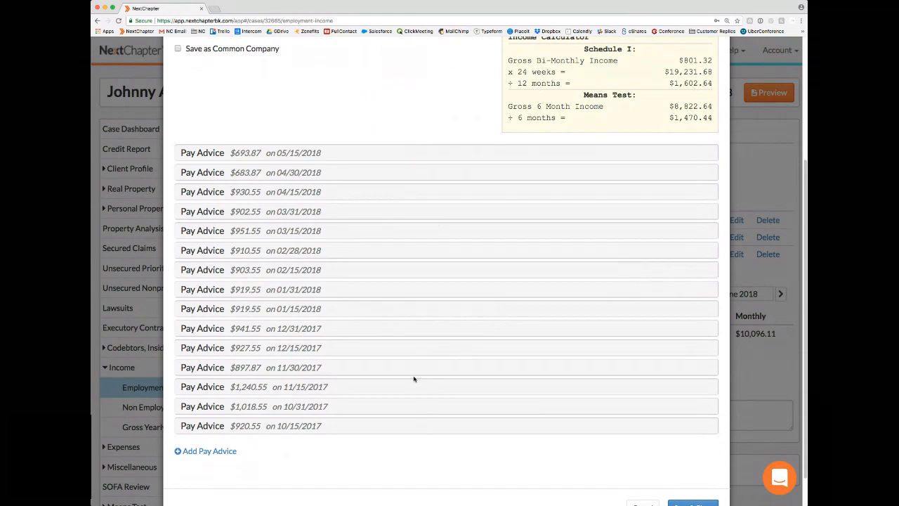
left_click(394, 159)
scroll(395, 132, "up", 1)
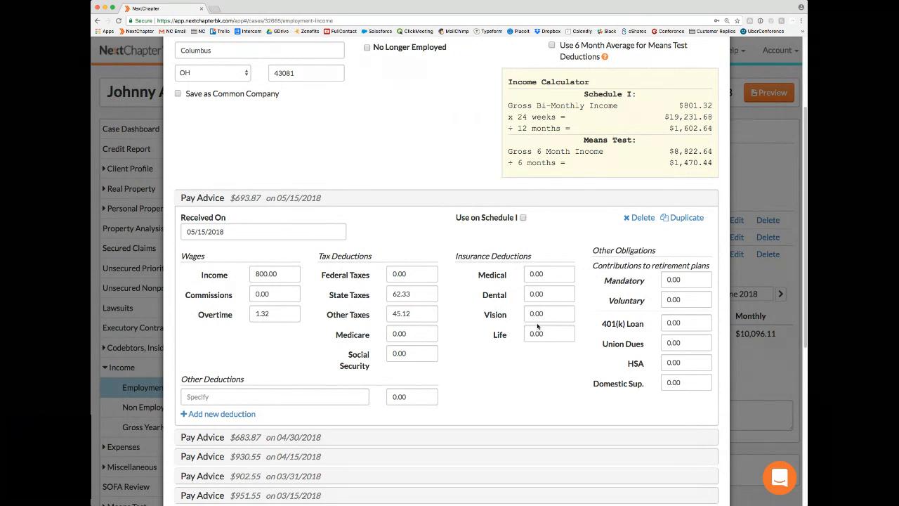
left_click(436, 203)
- Enable Use 6 Month Average for Means Test Deductions for the Apple Juicers Inc. - All Advices source
scroll(634, 181, "up", 2)
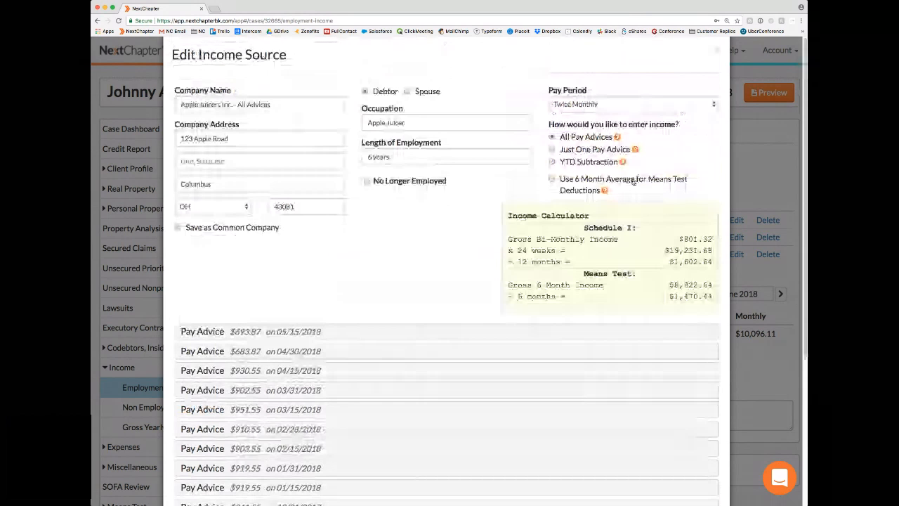
left_click(554, 180)
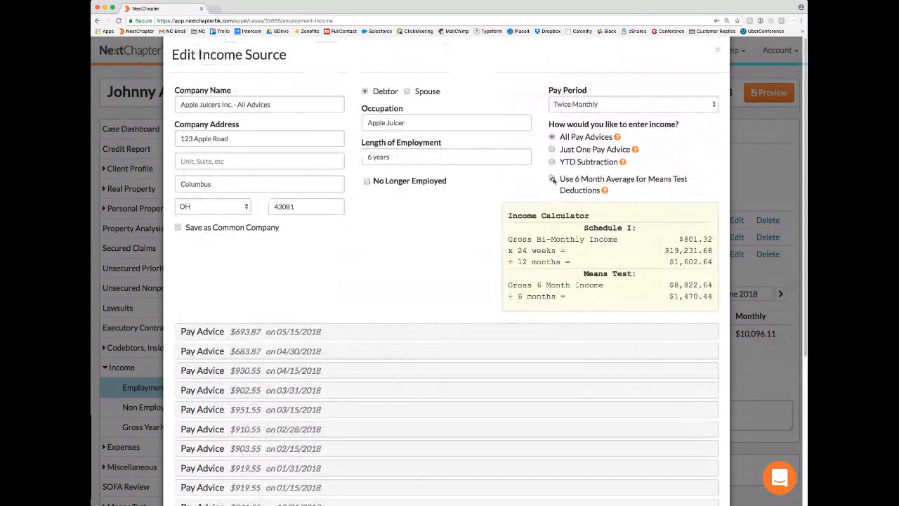
scroll(455, 226, "down", 2)
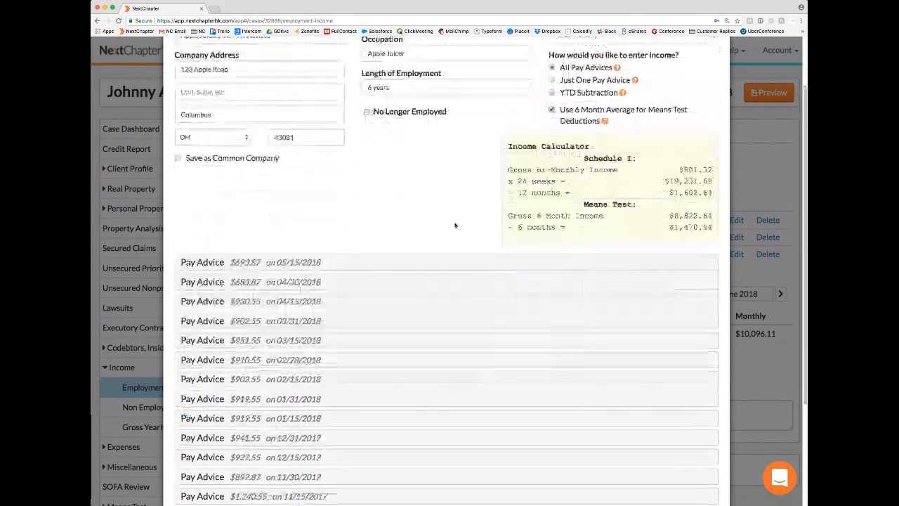
- Turn off Use 6 Month Average for Means Test Deductions for the Apple Juicers Inc. - All Advices source
scroll(456, 226, "down", 1)
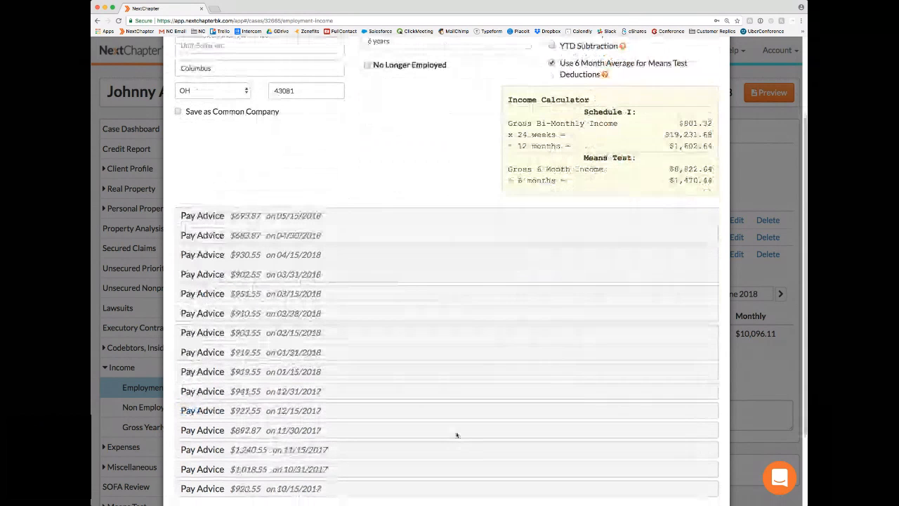
scroll(454, 169, "up", 1)
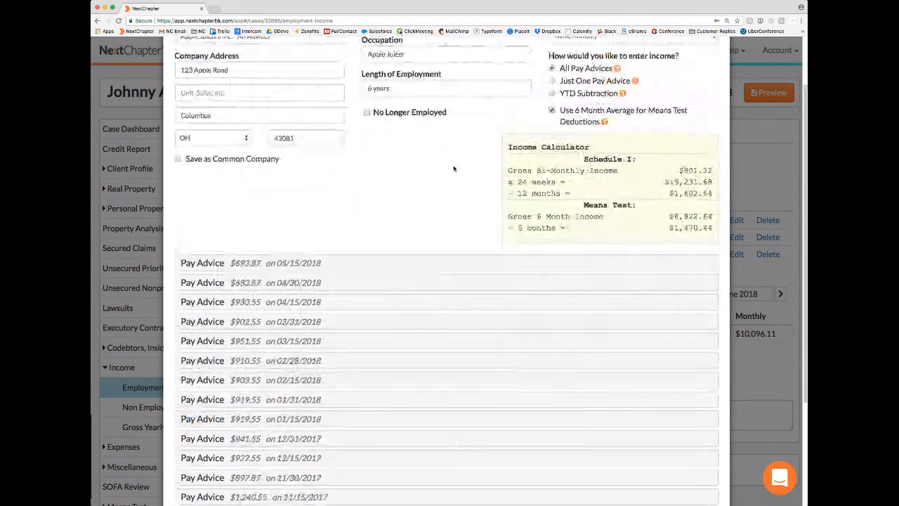
left_click(558, 112)
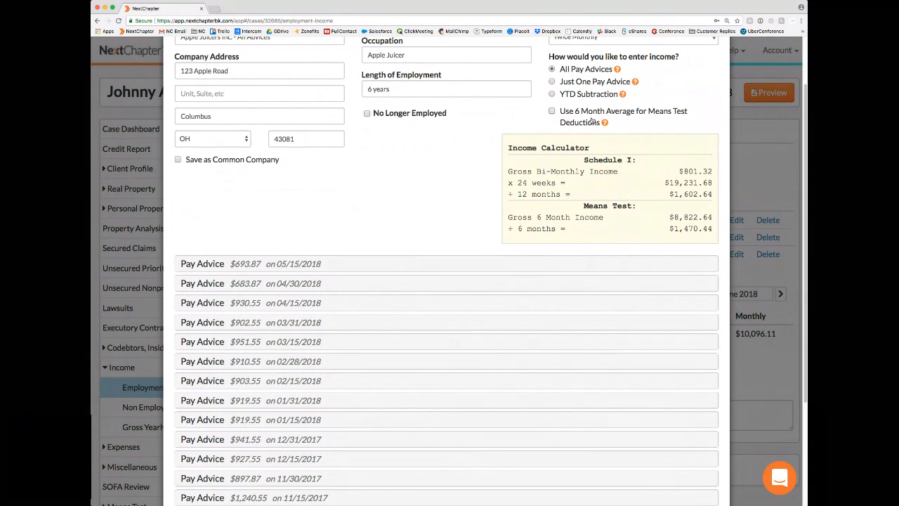
- Review the wages and deductions in the 05/15/2018 pay advice, collapse it, and close the income source
left_click(458, 265)
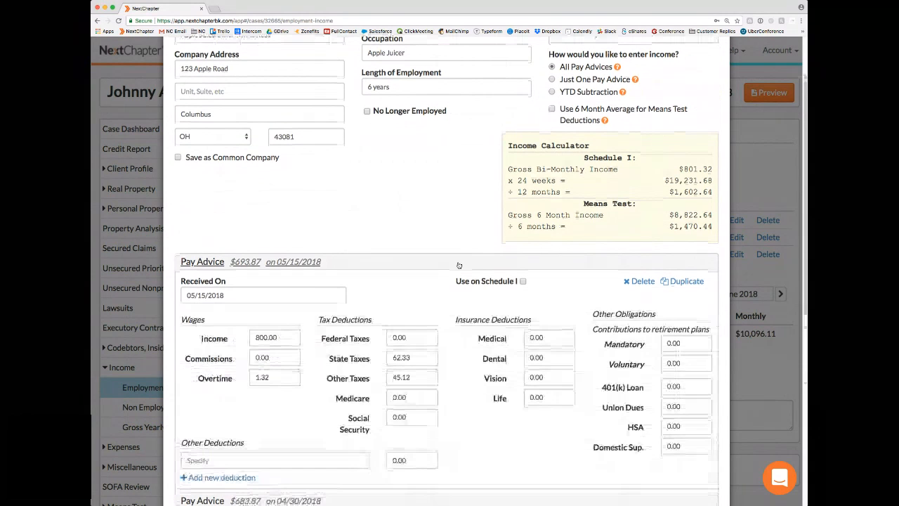
scroll(459, 265, "down", 1)
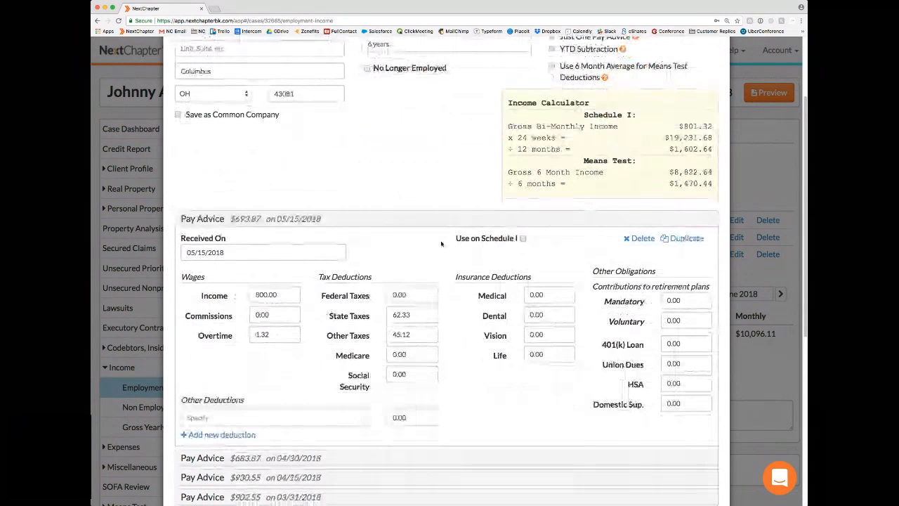
left_click(427, 224)
scroll(438, 197, "up", 3)
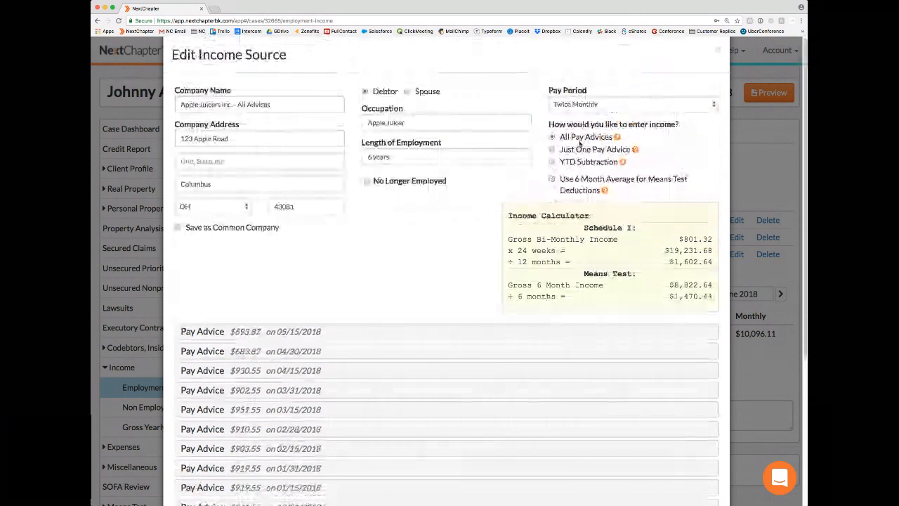
left_click(718, 49)
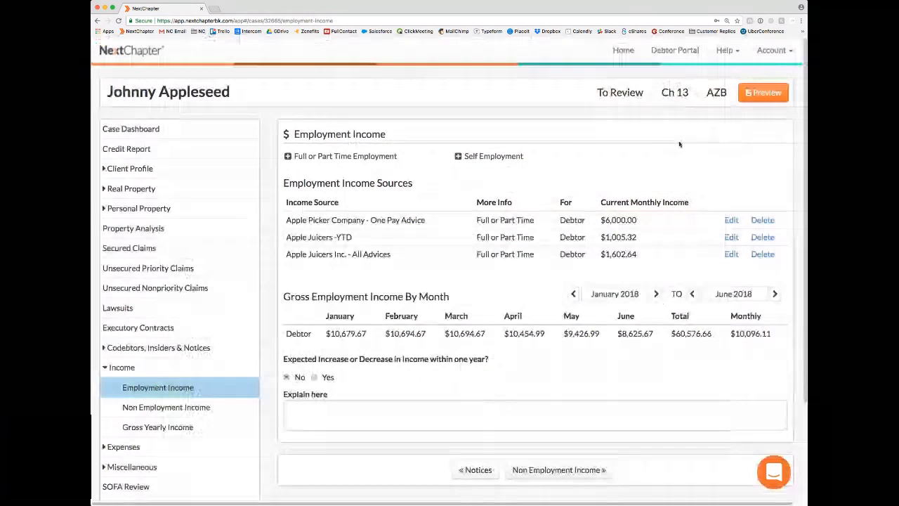
- Open the Home expenses and then the Family expenses to review the fields that feed Schedule J
scroll(392, 320, "down", 1)
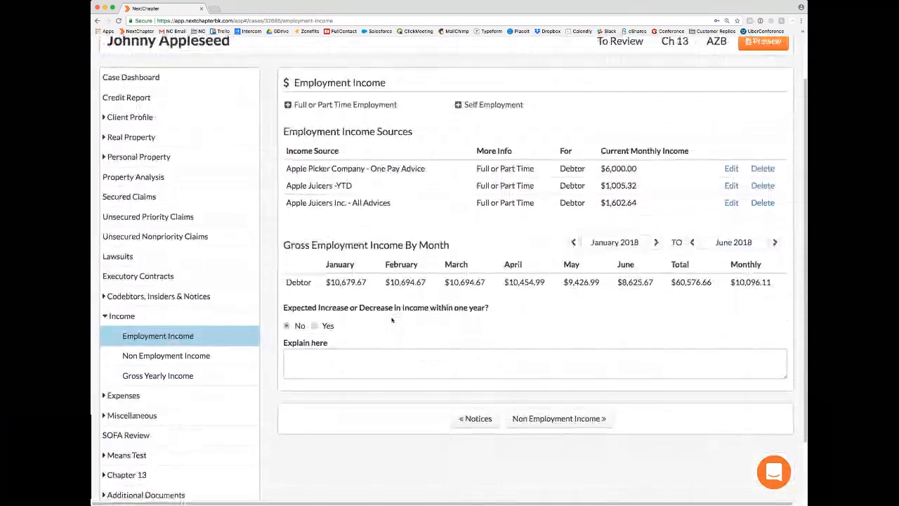
left_click(169, 398)
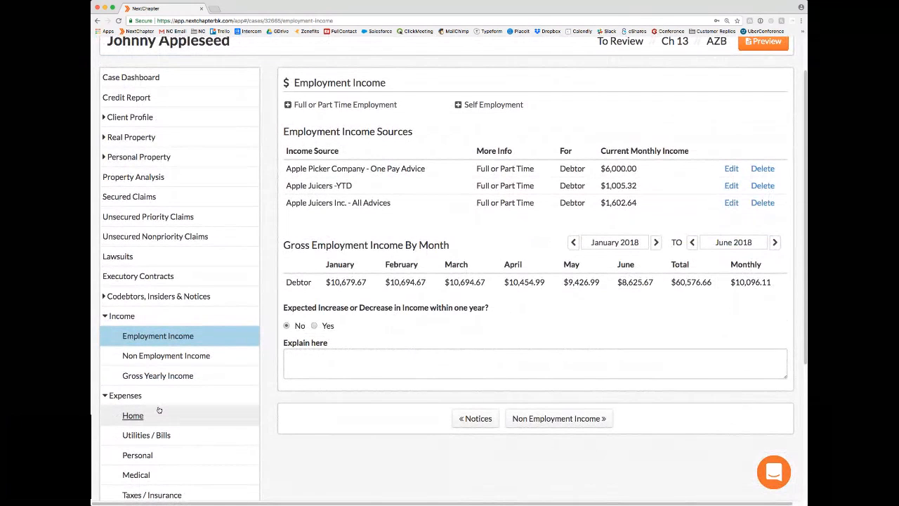
left_click(154, 415)
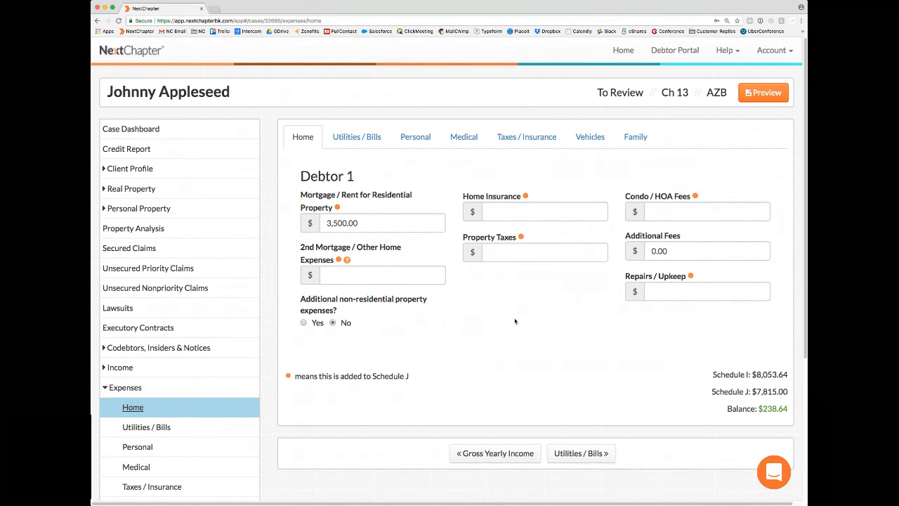
left_click(647, 140)
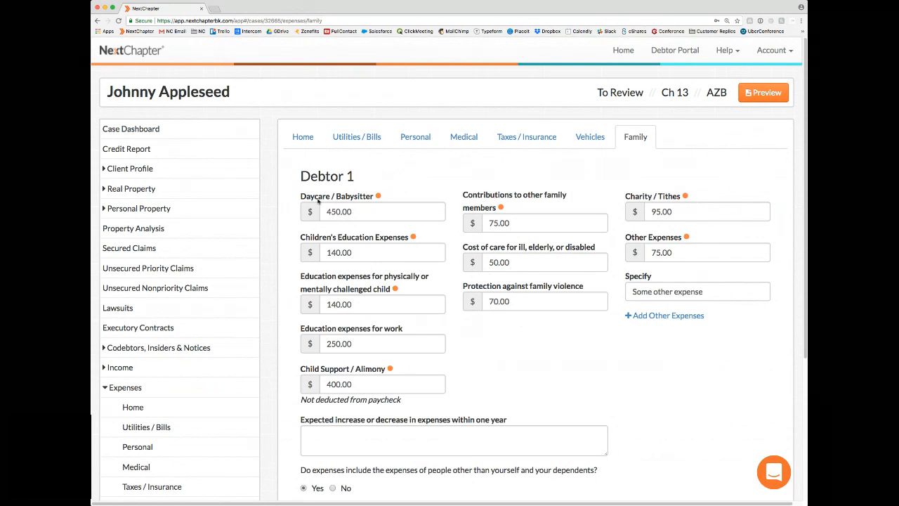
scroll(317, 200, "down", 3)
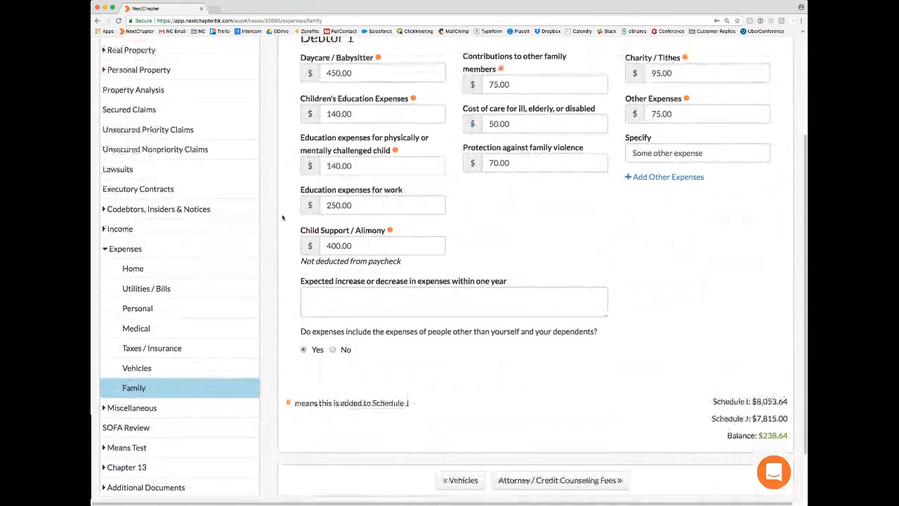
scroll(283, 217, "up", 1)
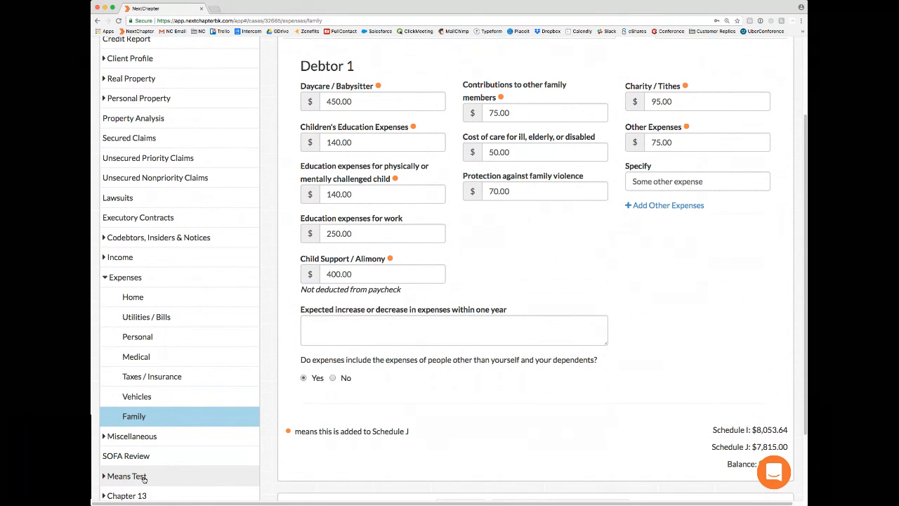
- Collapse the Expenses section and open Exemption from Presumption under Means Test
left_click(138, 279)
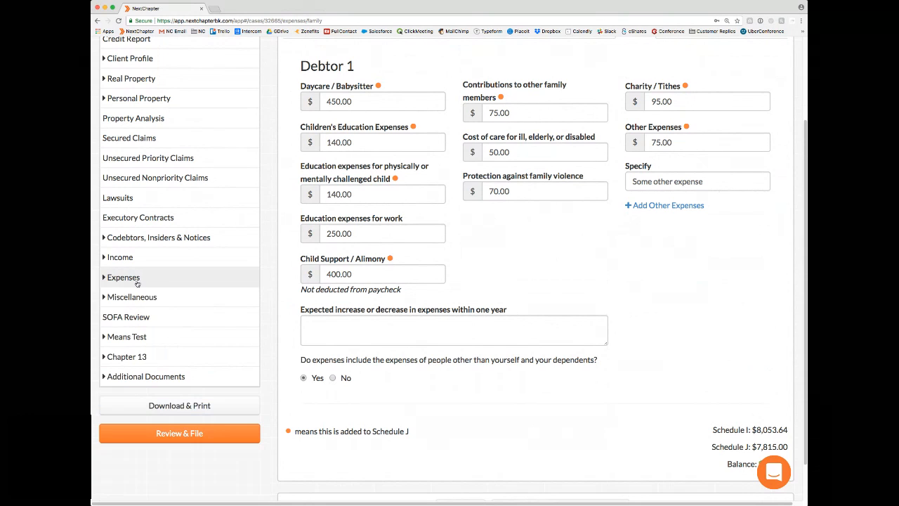
left_click(125, 341)
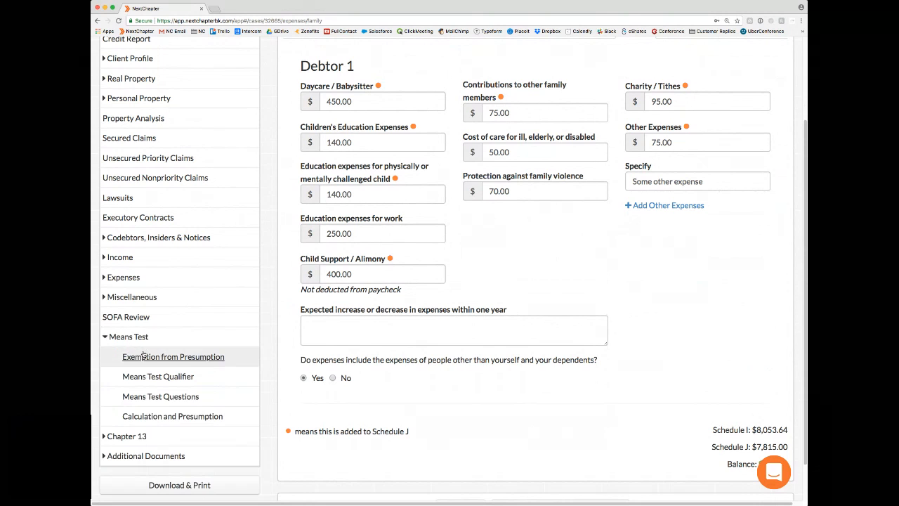
left_click(143, 356)
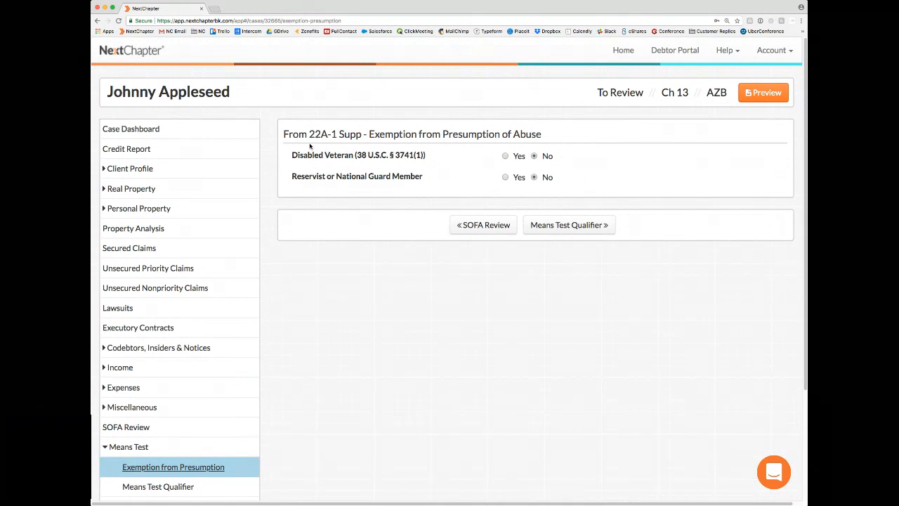
- Answer Yes to Disabled Veteran and its follow-up on debts incurred during active duty, and return Disabled Veteran to No
left_click(505, 156)
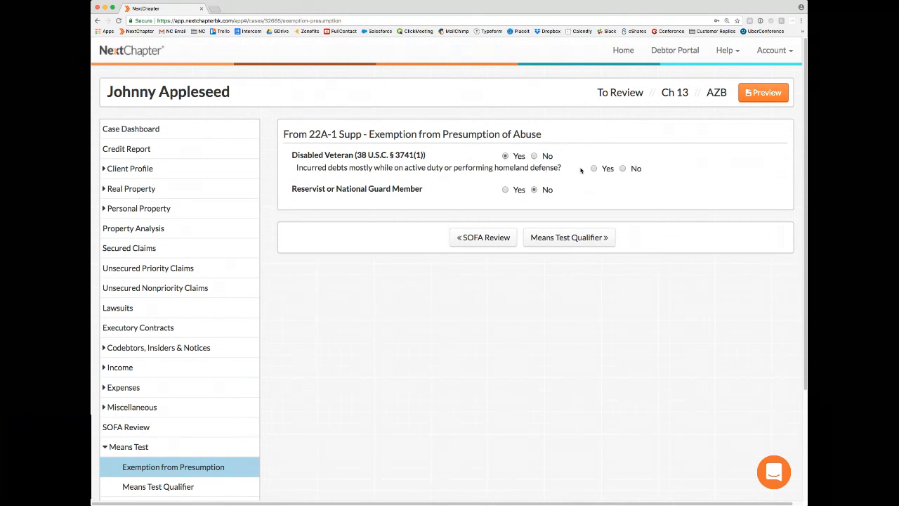
left_click(594, 169)
left_click(536, 156)
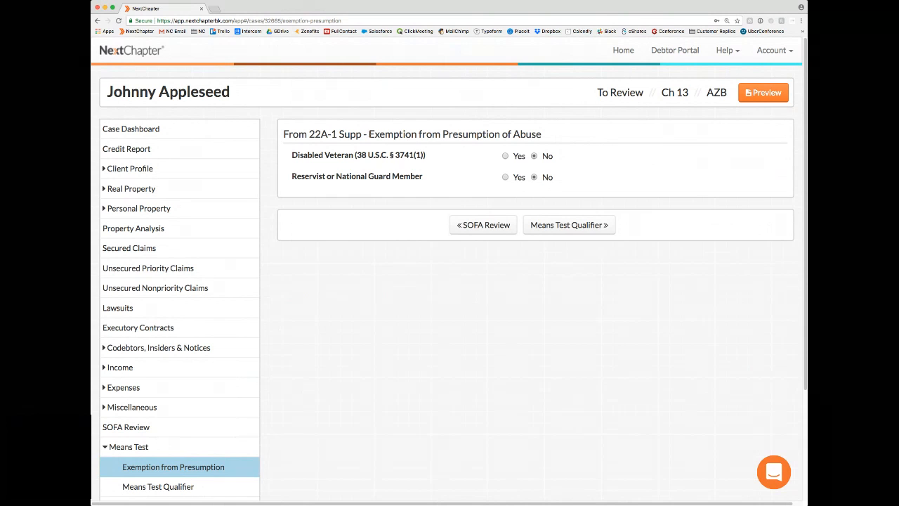
- Highlight the Exemption from Presumption of Abuse heading, and check the case's Filing Information in Client Profile
left_click_drag(368, 134, 541, 135)
scroll(501, 140, "down", 2)
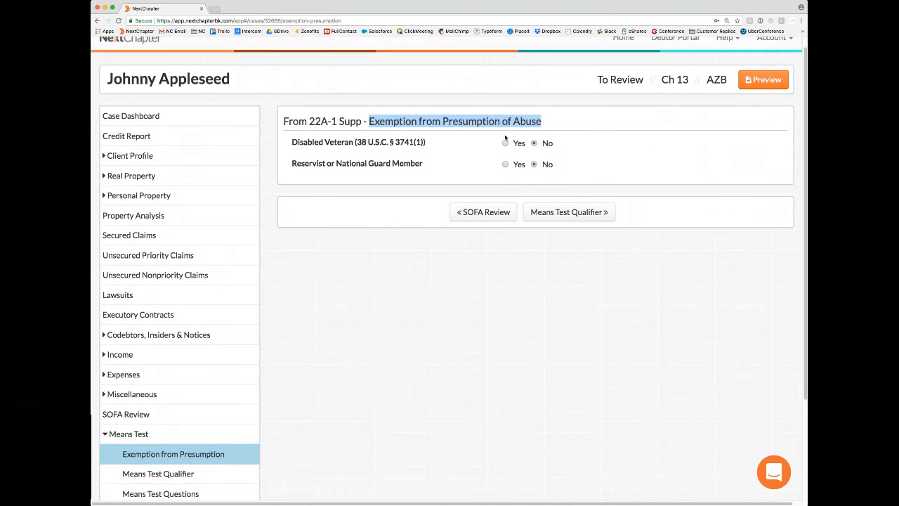
left_click(188, 144)
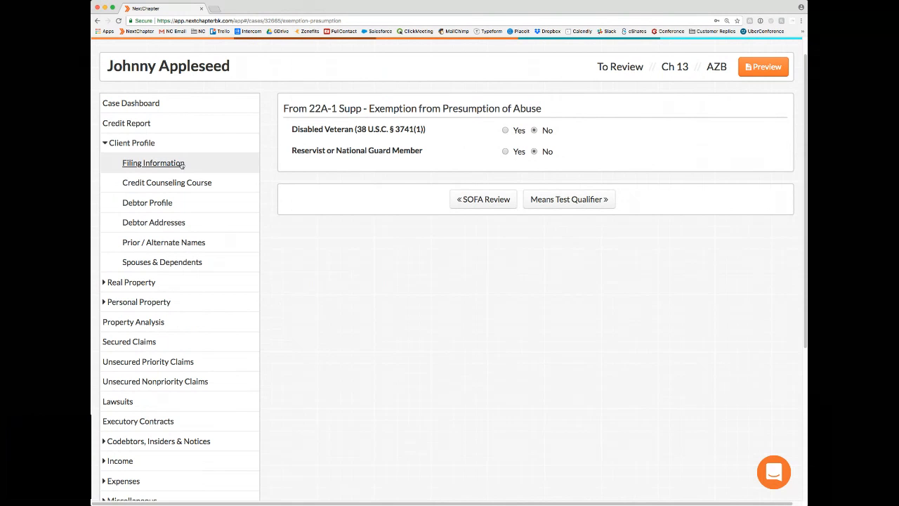
left_click(181, 163)
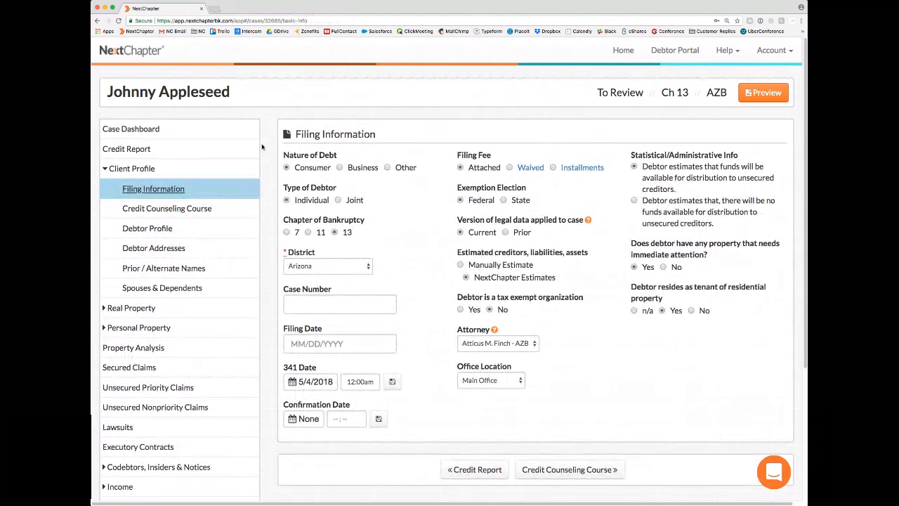
left_click(224, 171)
- Return to Exemption from Presumption, answer Yes to Reservist or National Guard Member to show its follow-up question, and set it back to No
scroll(204, 183, "down", 2)
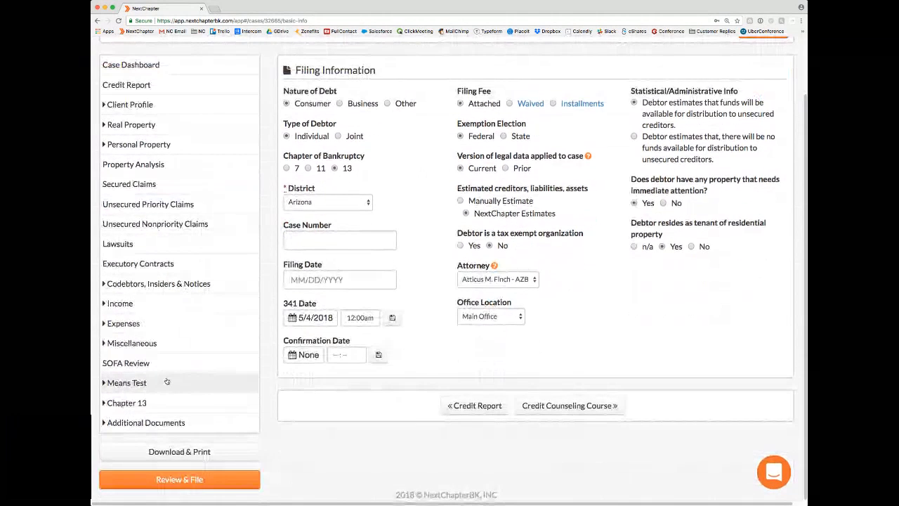
left_click(164, 380)
left_click(160, 403)
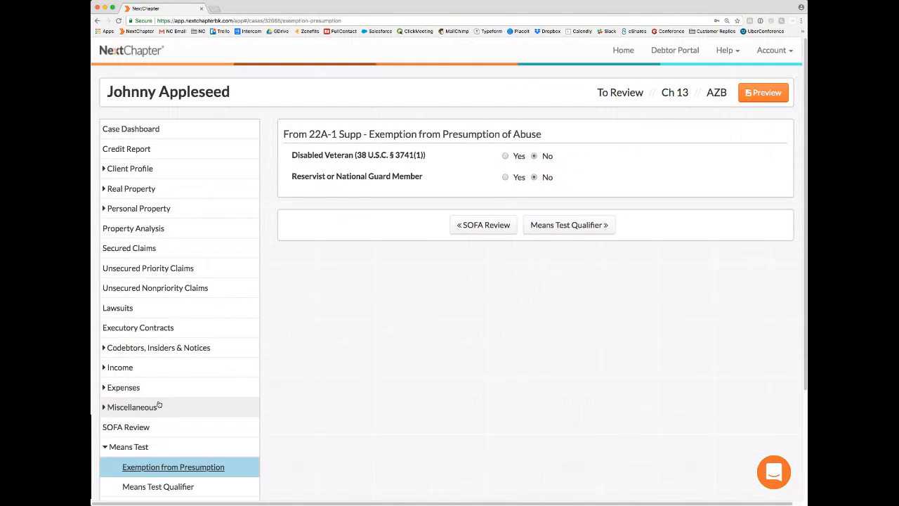
left_click(505, 177)
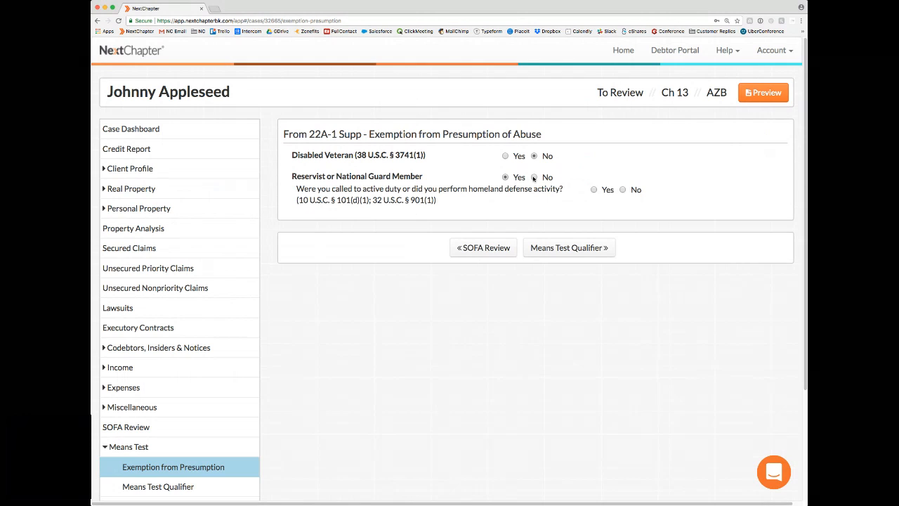
left_click(533, 178)
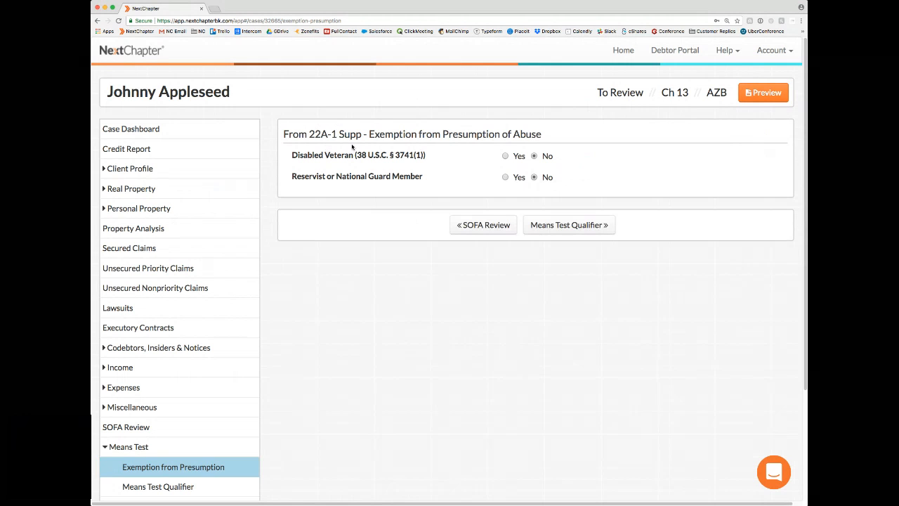
- Open the Means Test Qualifier and review the current monthly, annual and median family income
scroll(176, 421, "down", 2)
left_click(172, 452)
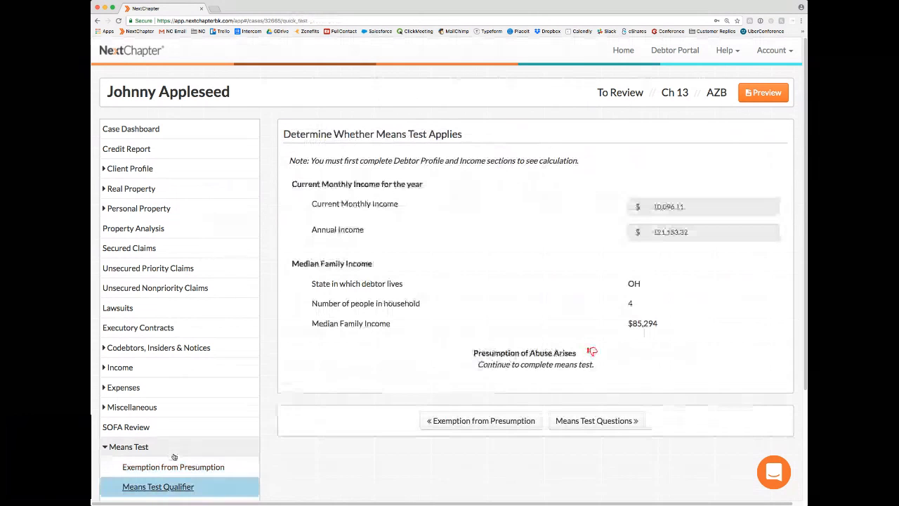
scroll(253, 482, "down", 1)
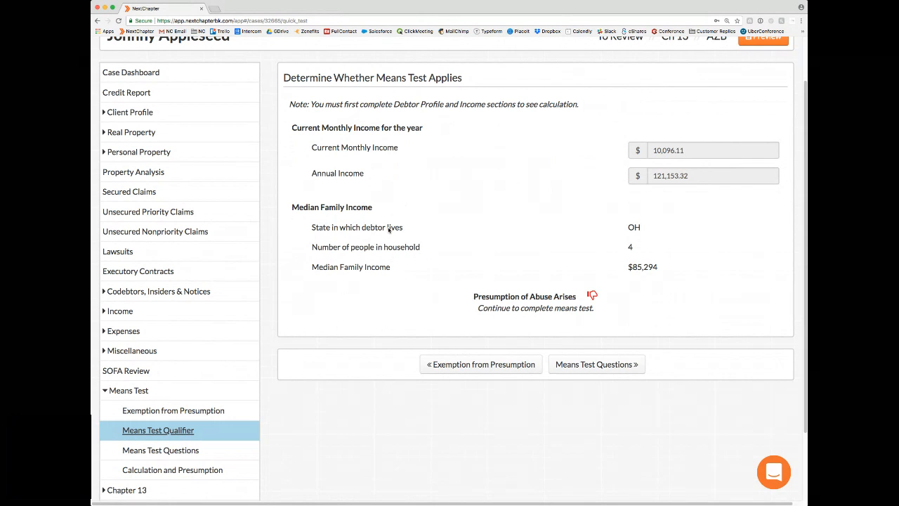
- Check the debtor's state in Debtor Addresses and the household size in Debtor Profile, and collapse Client Profile
left_click(152, 111)
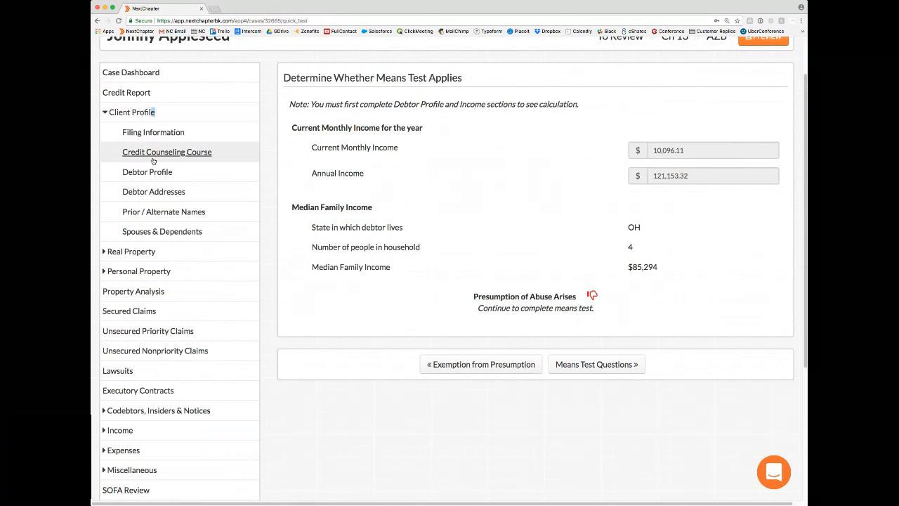
left_click(158, 192)
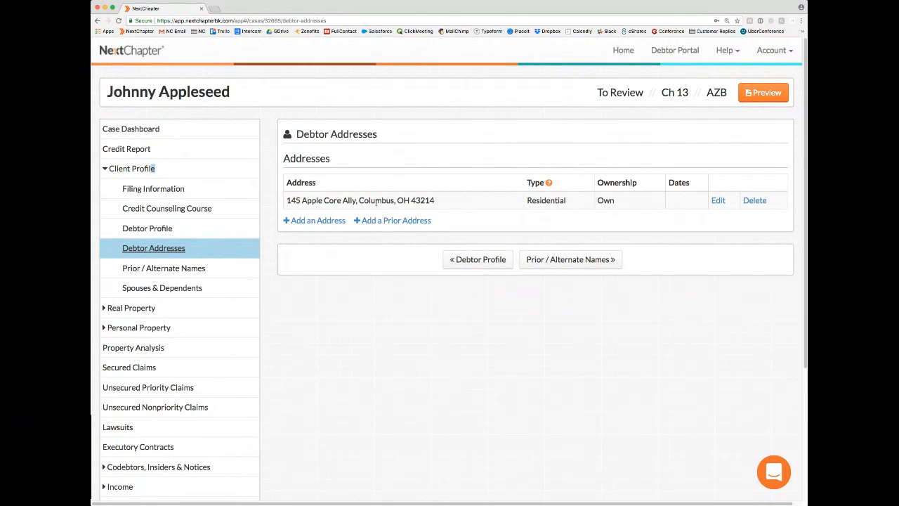
left_click(193, 230)
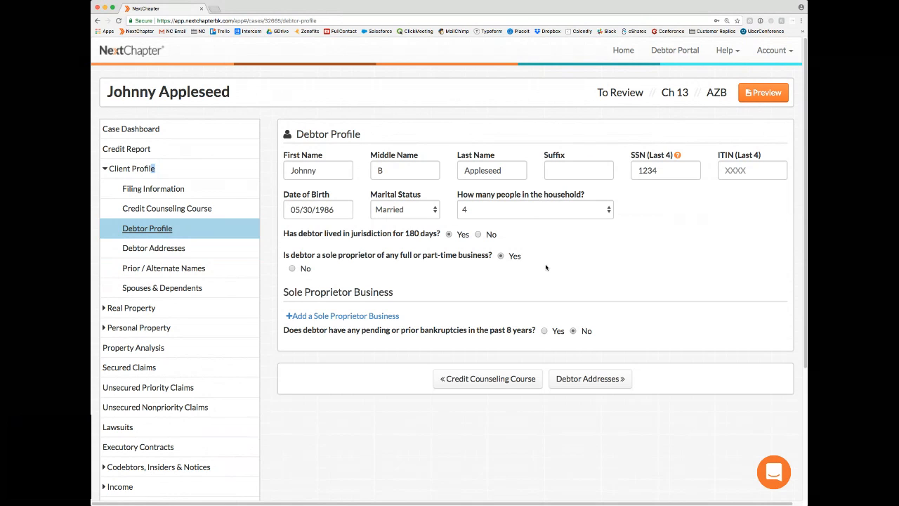
left_click(220, 175)
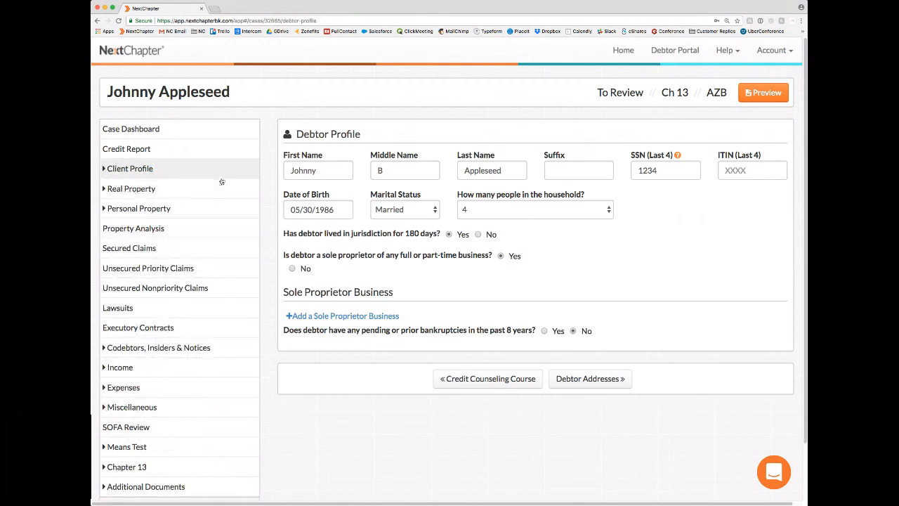
- Reopen the Means Test Qualifier and highlight the instruction to continue completing the means test
scroll(203, 295, "down", 2)
left_click(176, 382)
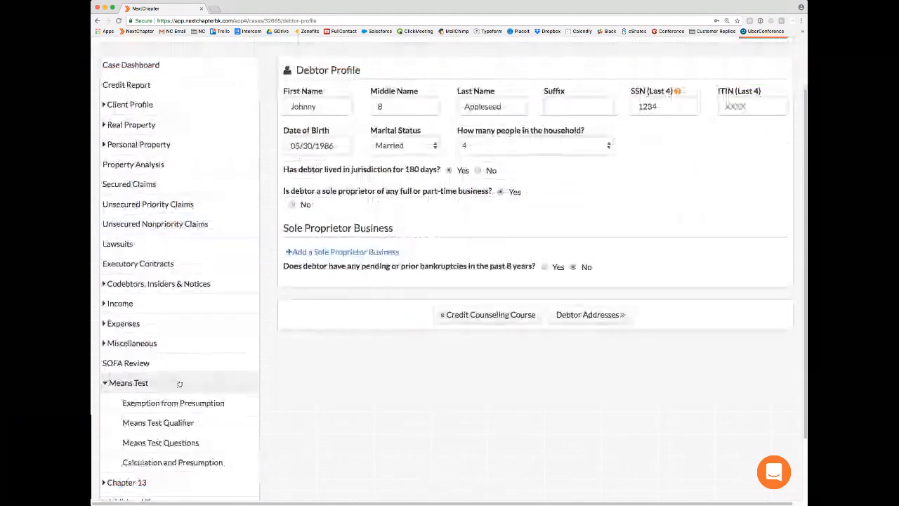
left_click(175, 423)
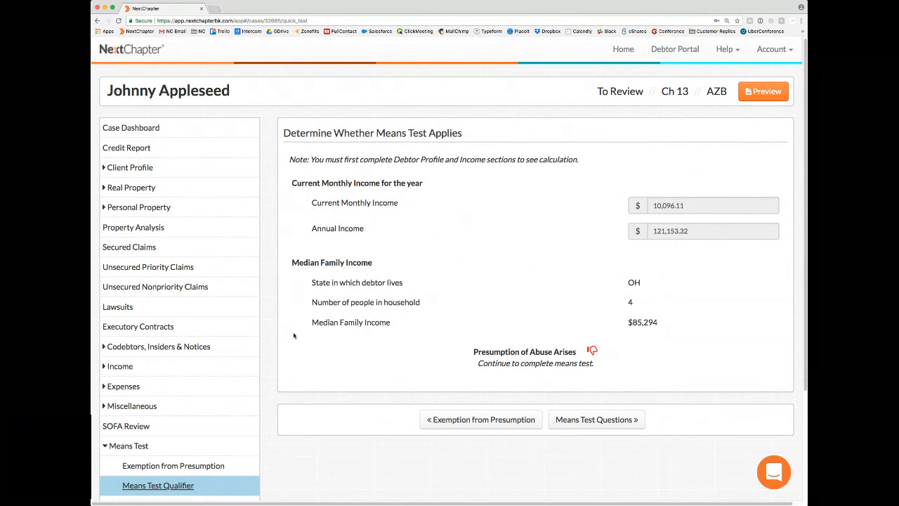
scroll(276, 335, "down", 1)
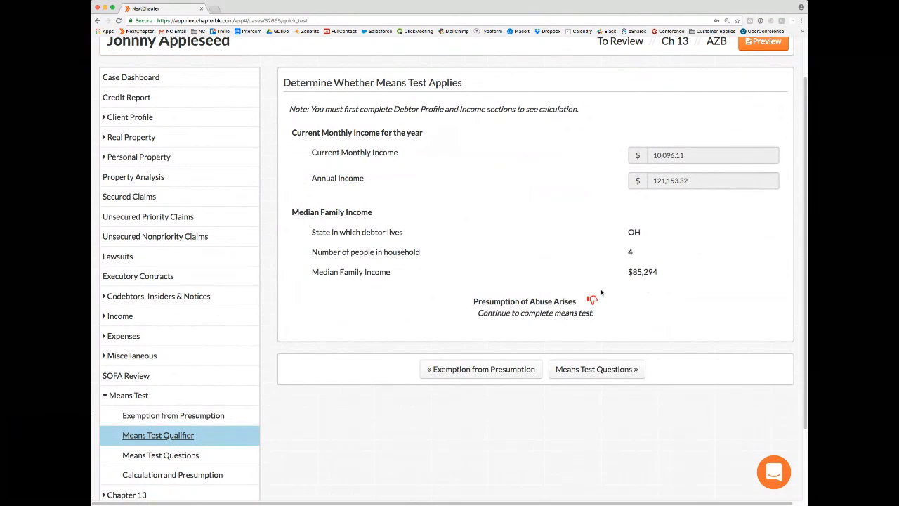
left_click_drag(478, 315, 586, 314)
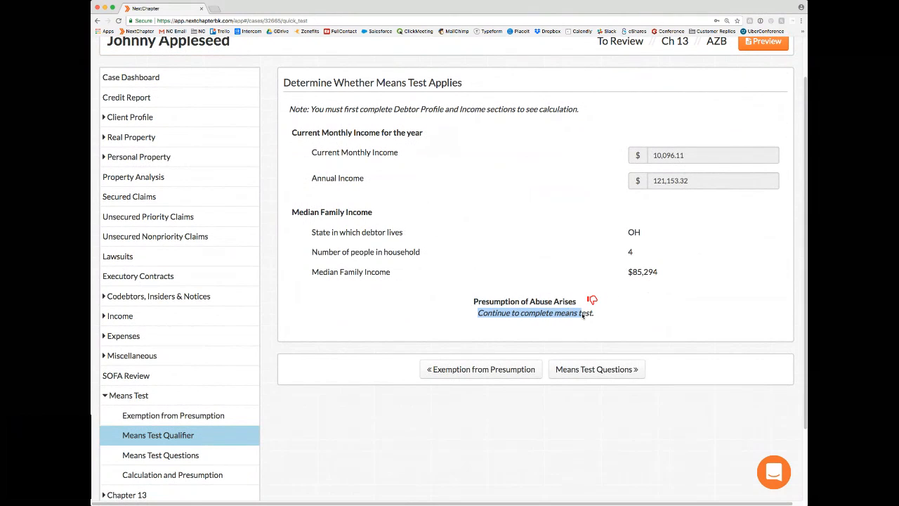
- Open the Means Test Questions and look over the household, vehicle and housing allowance questions
left_click(586, 314)
scroll(361, 331, "down", 2)
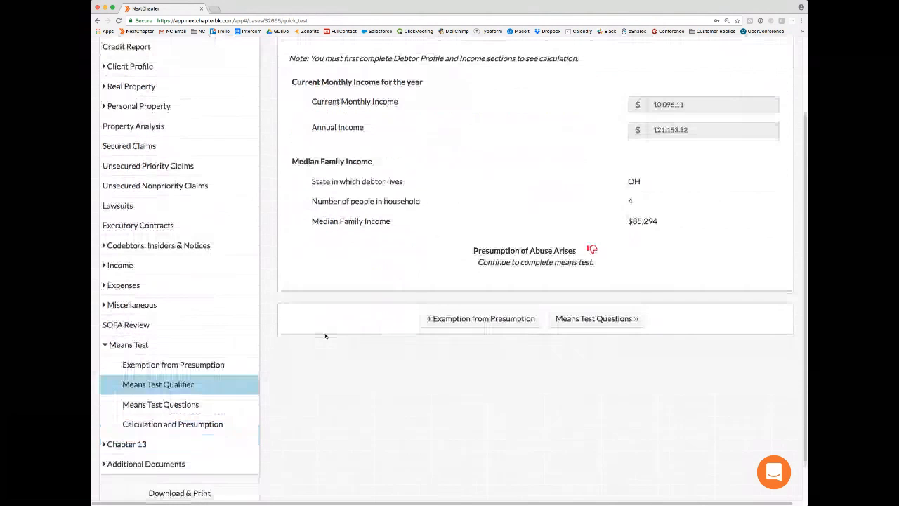
left_click(161, 405)
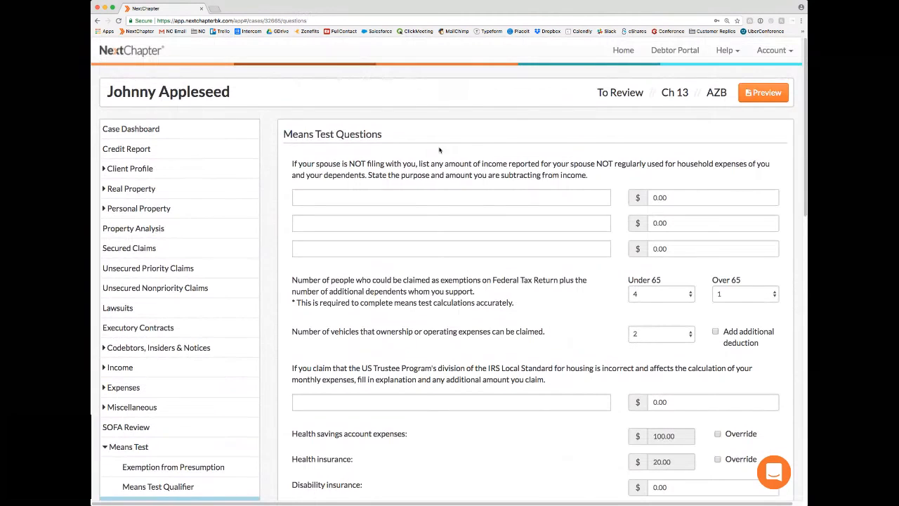
left_click_drag(626, 278, 534, 418)
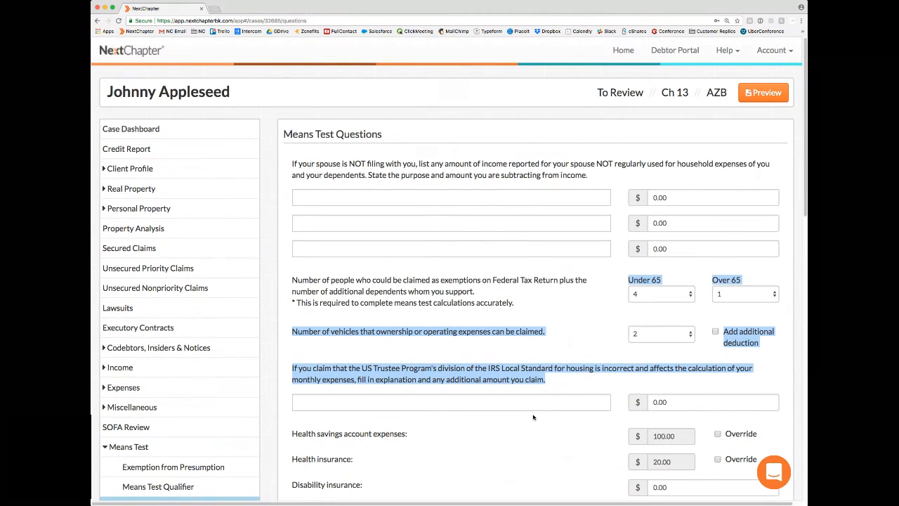
left_click(533, 417)
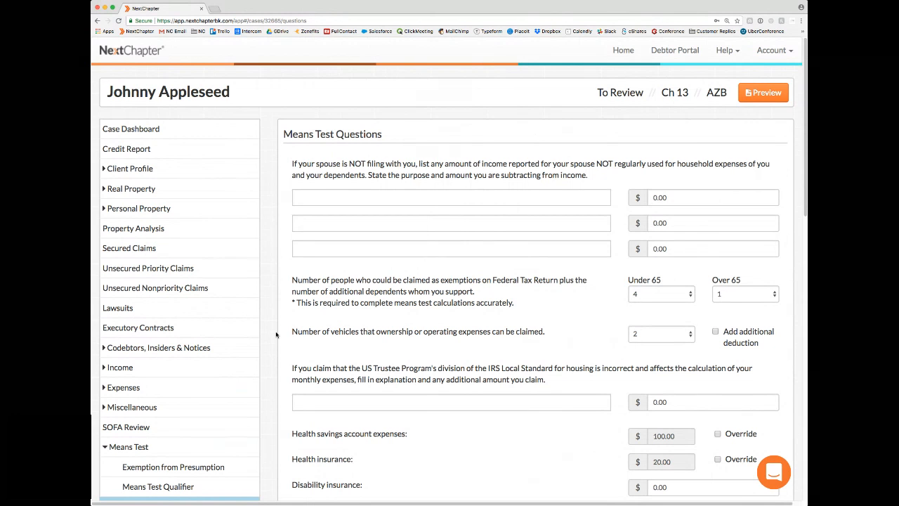
scroll(276, 336, "down", 3)
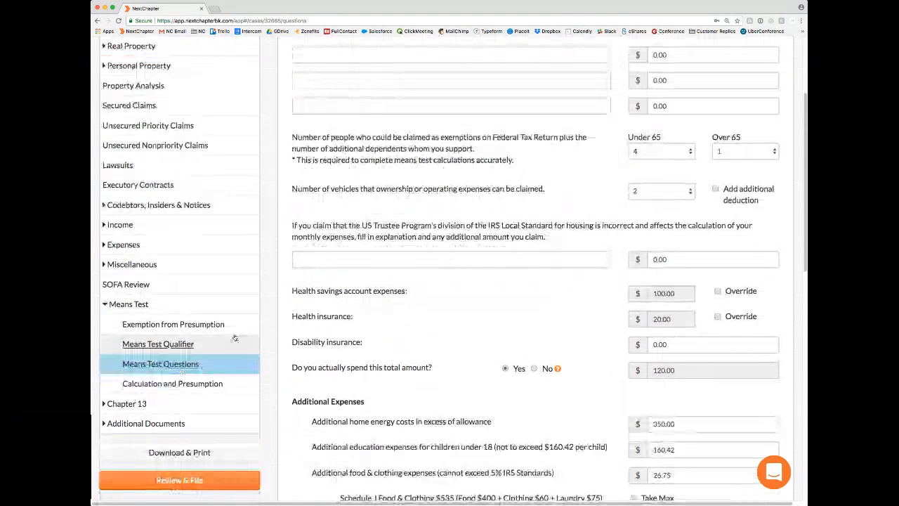
- Recheck the income comparison in the Means Test Qualifier and return to the Means Test Questions
left_click(184, 344)
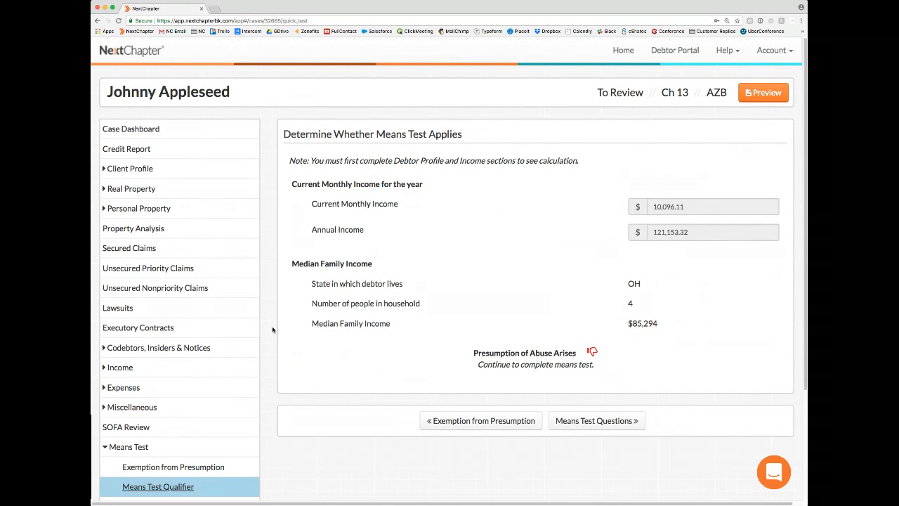
scroll(272, 329, "down", 3)
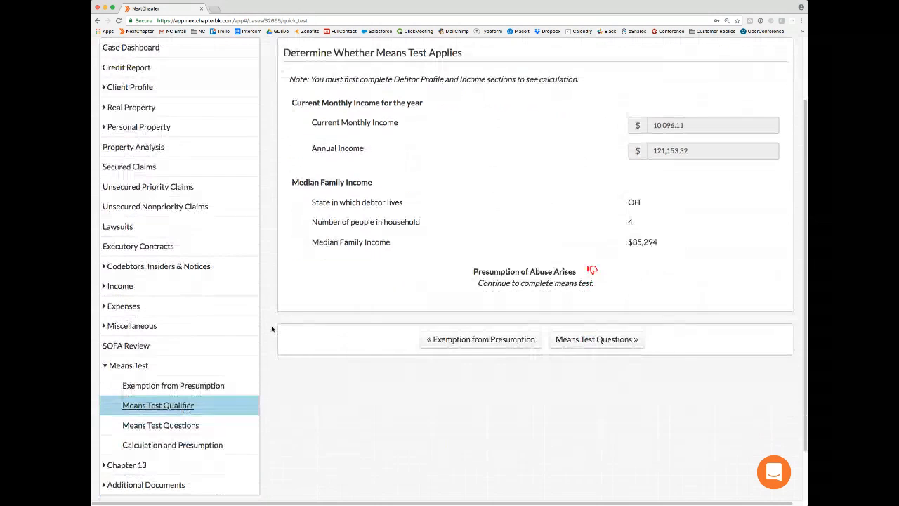
left_click(185, 431)
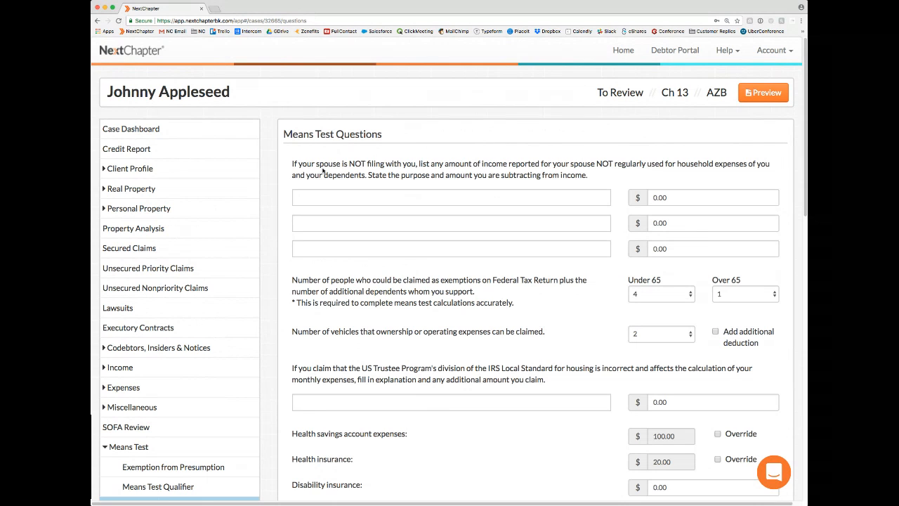
- Examine the non-filing spouse income lines, the under 65 and over 65 exemption counts and the vehicle count
scroll(284, 169, "down", 1)
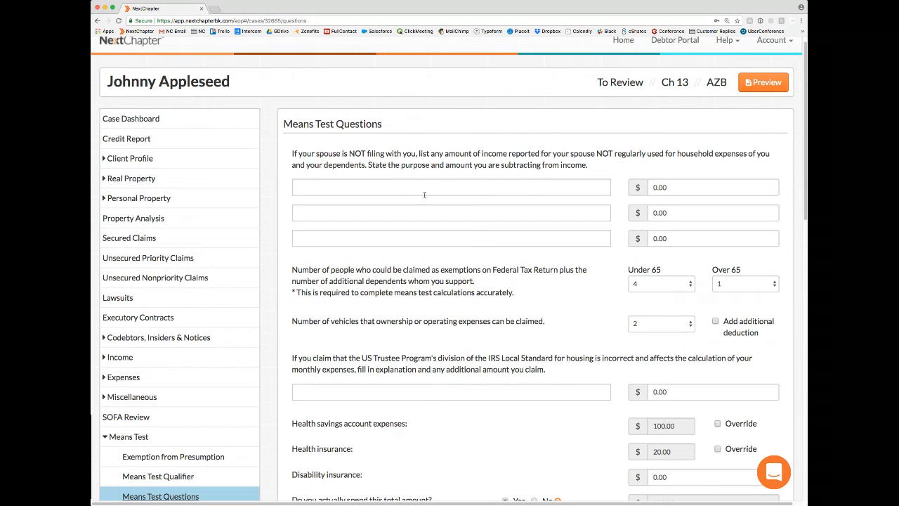
left_click(661, 195)
left_click(583, 188)
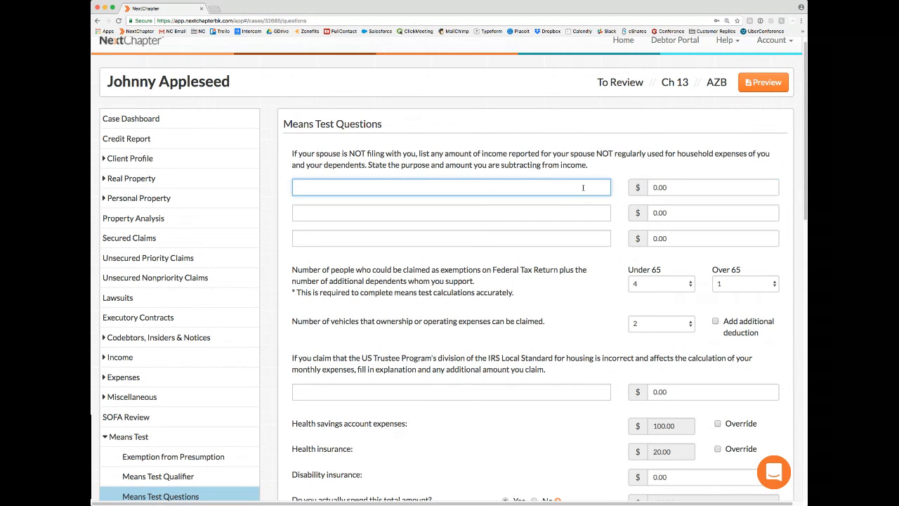
left_click(554, 277)
scroll(553, 276, "down", 1)
scroll(554, 276, "down", 1)
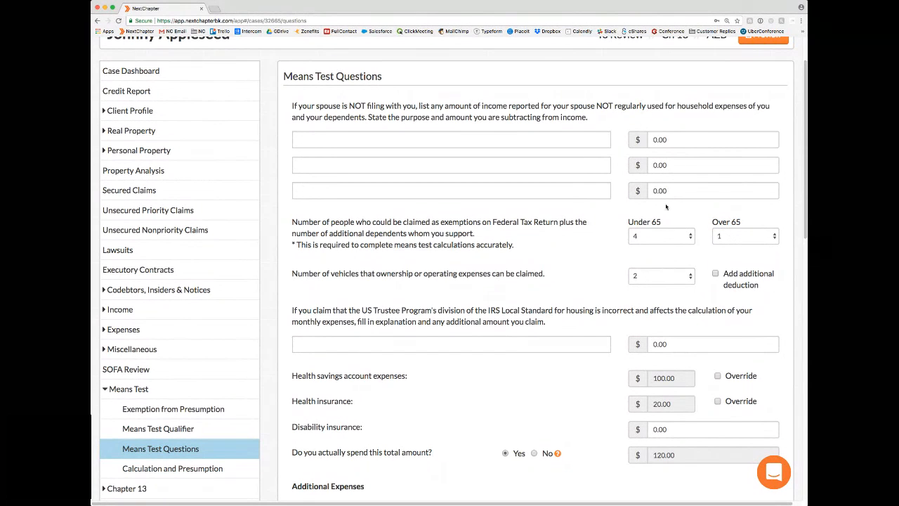
scroll(603, 250, "down", 1)
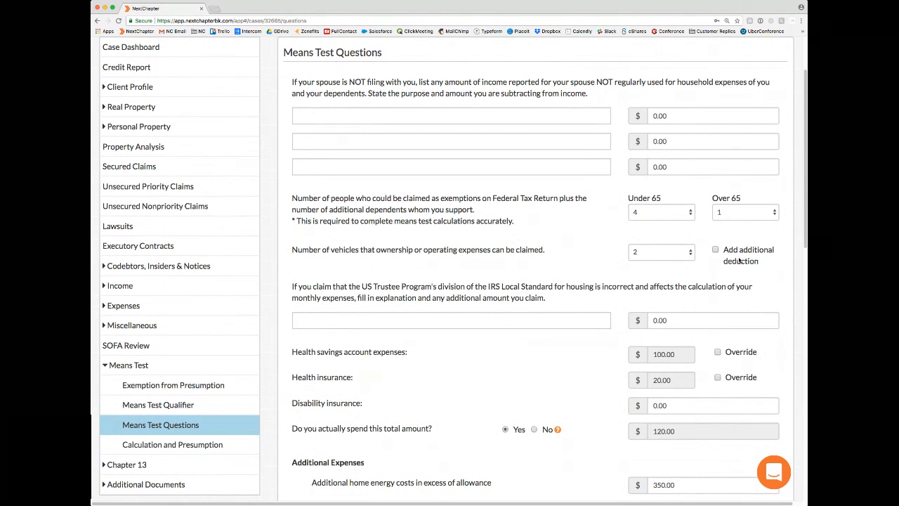
- Enable the additional vehicle deduction to show its amount field, and disable it again without entering an amount
left_click(680, 254)
left_click(716, 251)
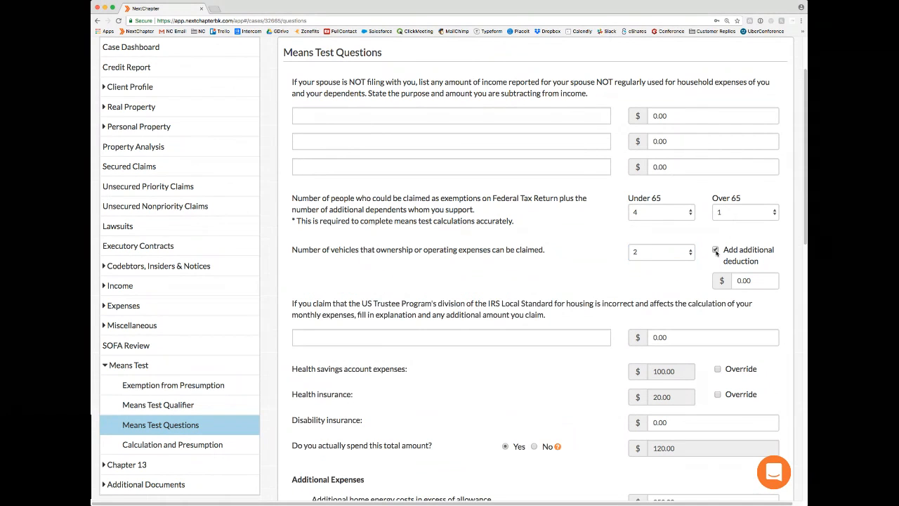
left_click(756, 280)
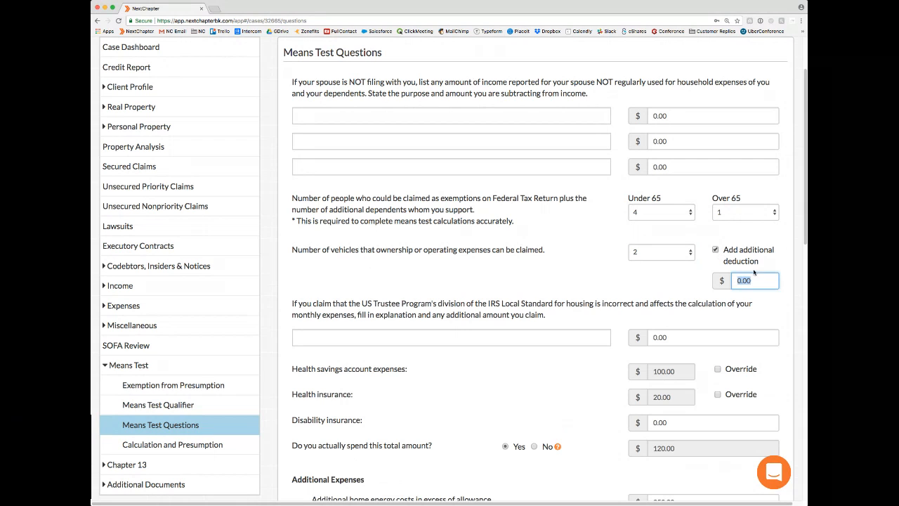
left_click(715, 250)
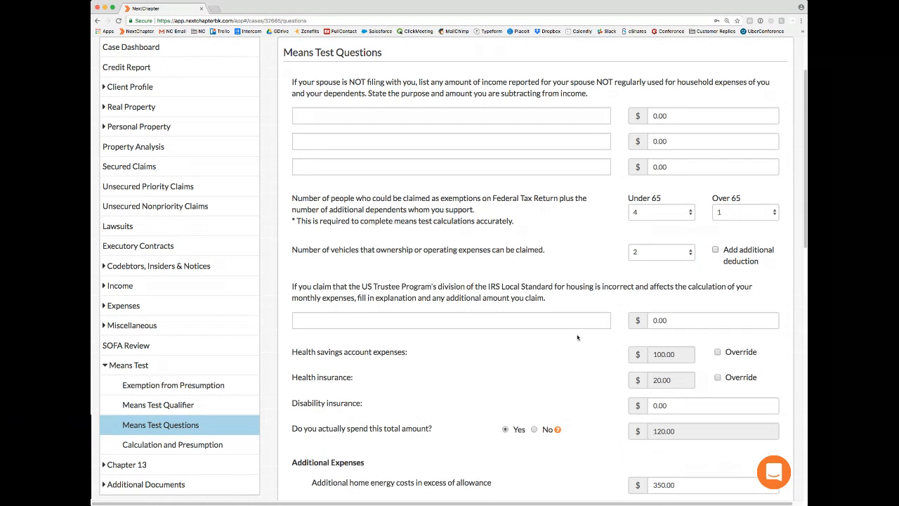
- Turn the override for health savings account expenses on and off twice to demonstrate the editable amount
scroll(577, 337, "down", 2)
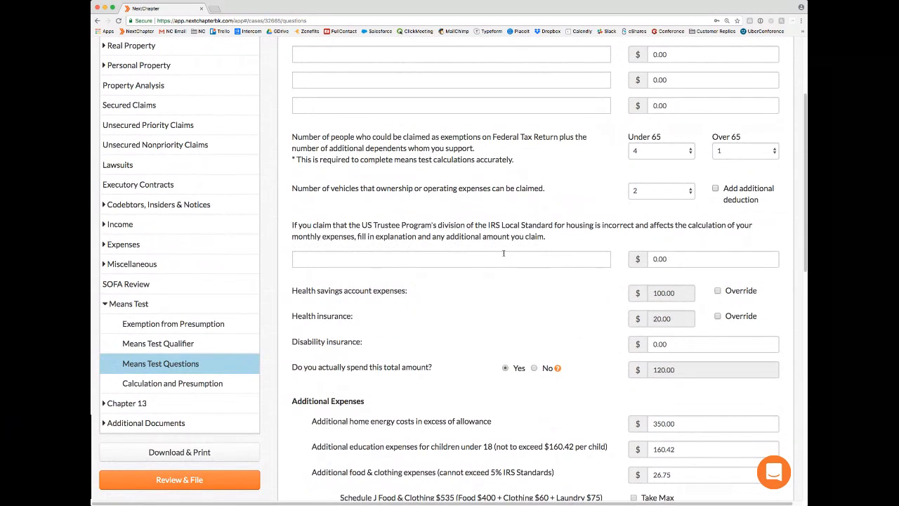
scroll(502, 250, "down", 2)
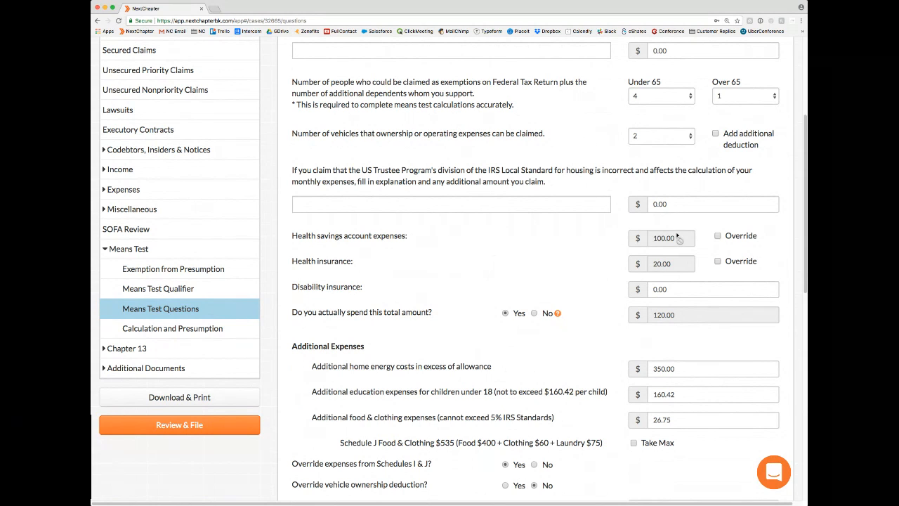
left_click(718, 236)
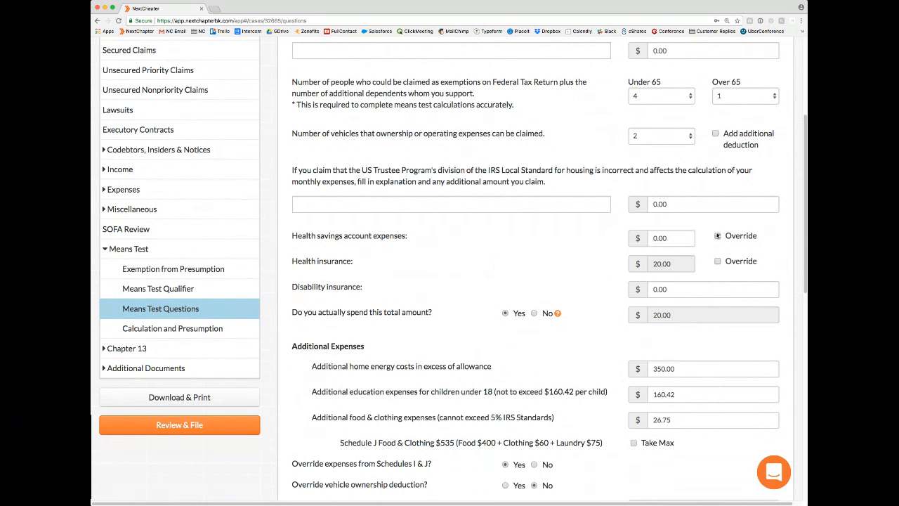
left_click(718, 236)
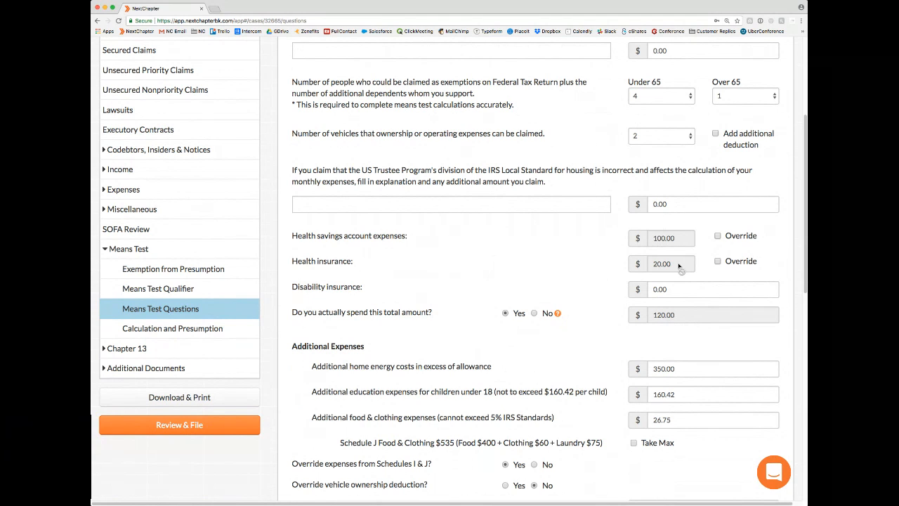
left_click(718, 236)
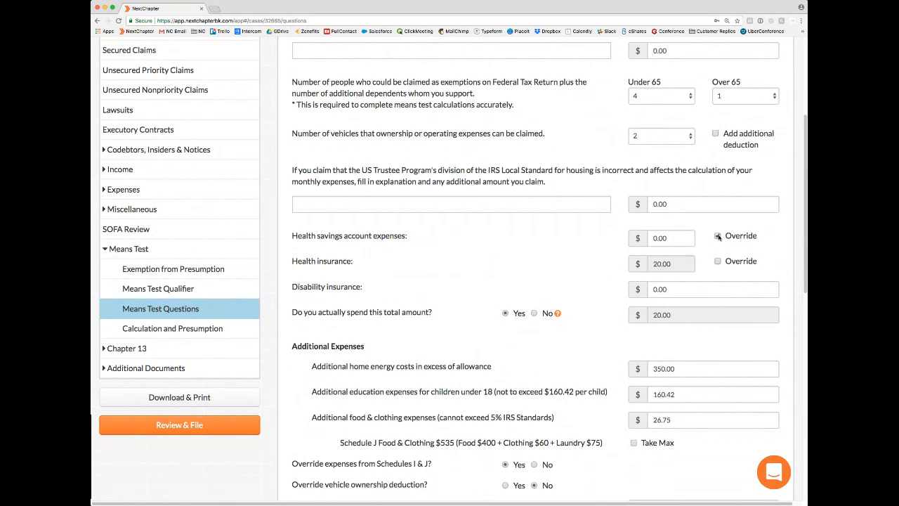
left_click(718, 236)
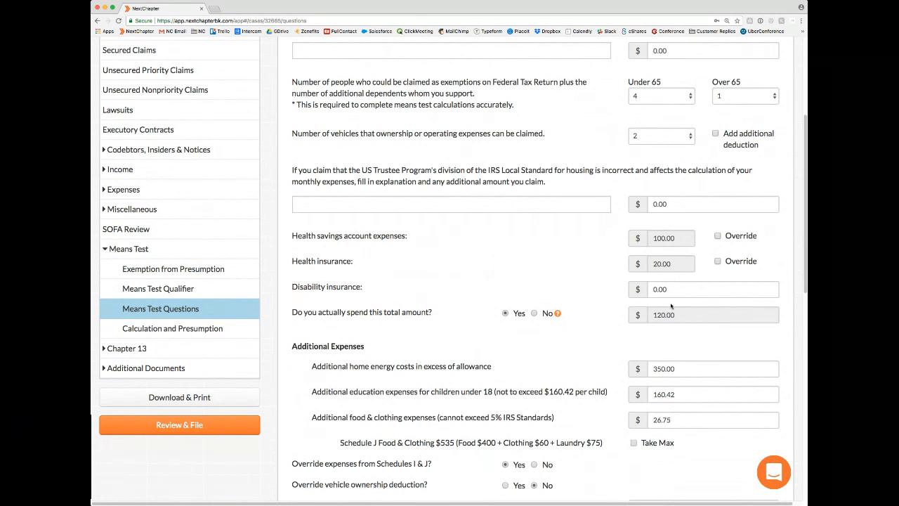
- Answer No to actually spending the total health amount, select the editable amount, and set the answer back to Yes
mouse_move(556, 315)
left_click(535, 314)
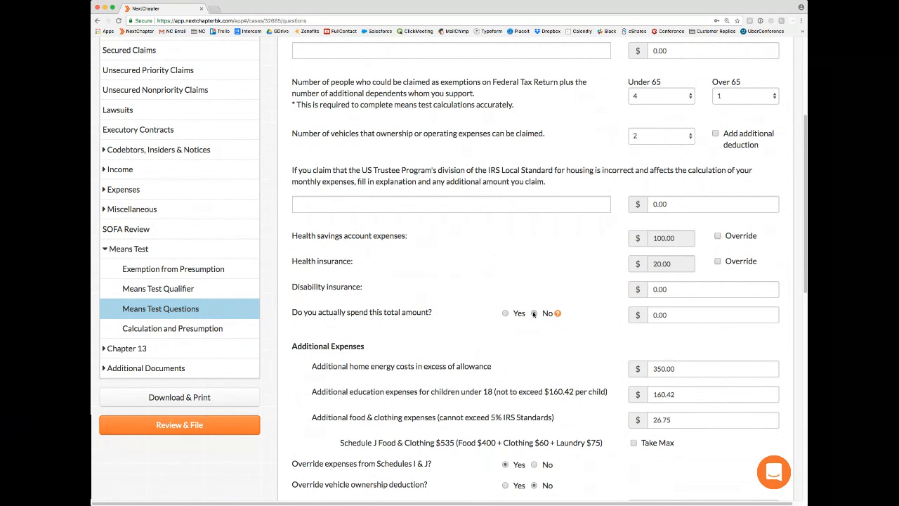
left_click_drag(668, 316, 651, 315)
left_click(505, 313)
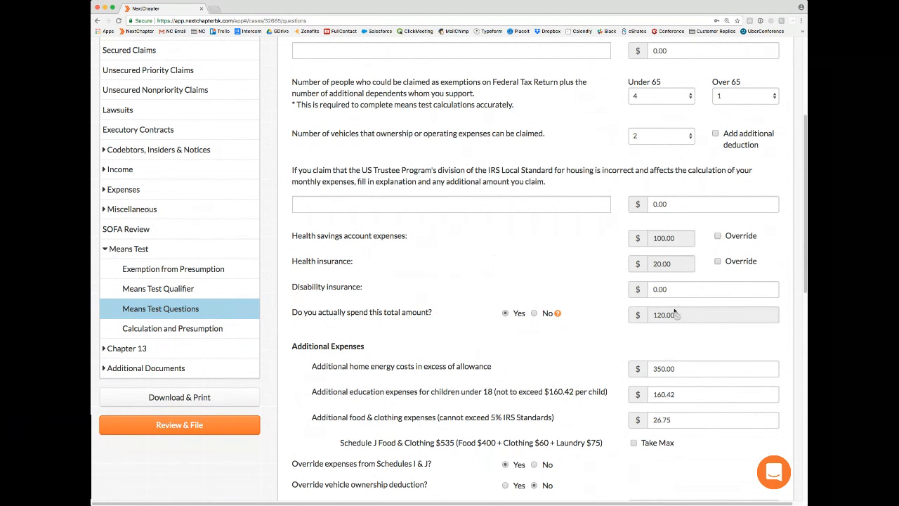
- Enable Take Max for additional food and clothing expenses and highlight the Schedule J Food & Clothing breakdown
scroll(675, 314, "down", 3)
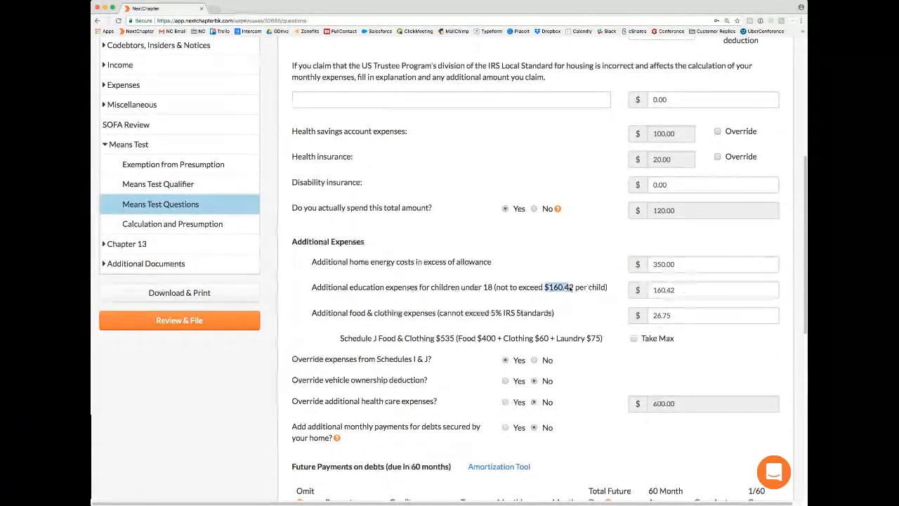
left_click(573, 288)
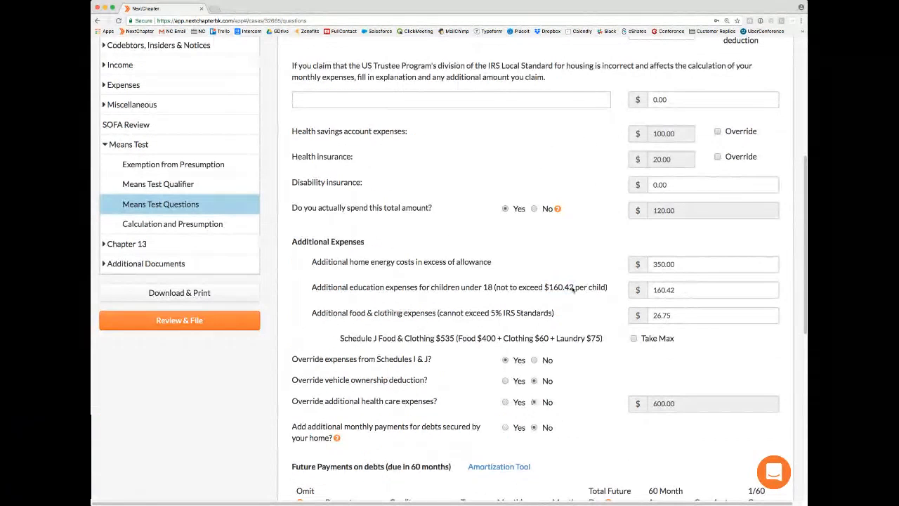
left_click(634, 339)
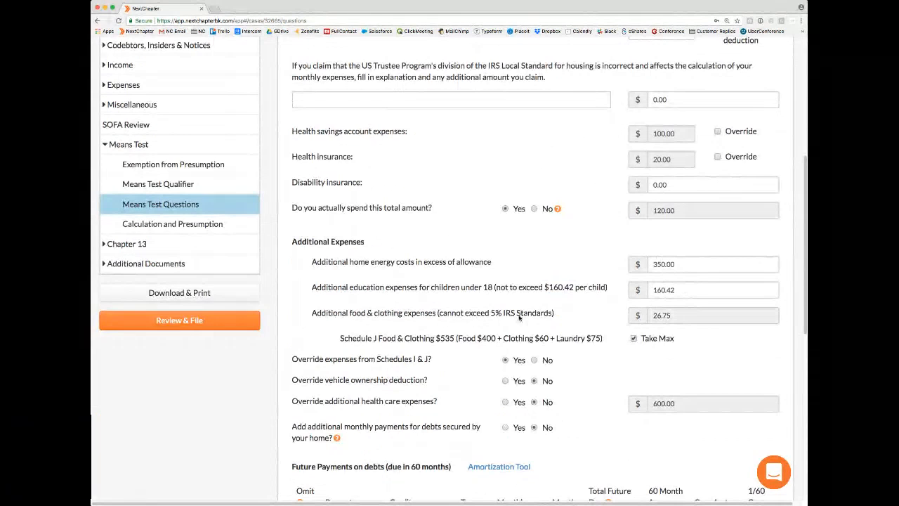
left_click_drag(357, 339, 557, 347)
left_click(557, 347)
- Answer Yes to overriding expenses from Schedules I & J and override the Daycare / Babysitter amount with 550
scroll(612, 337, "down", 2)
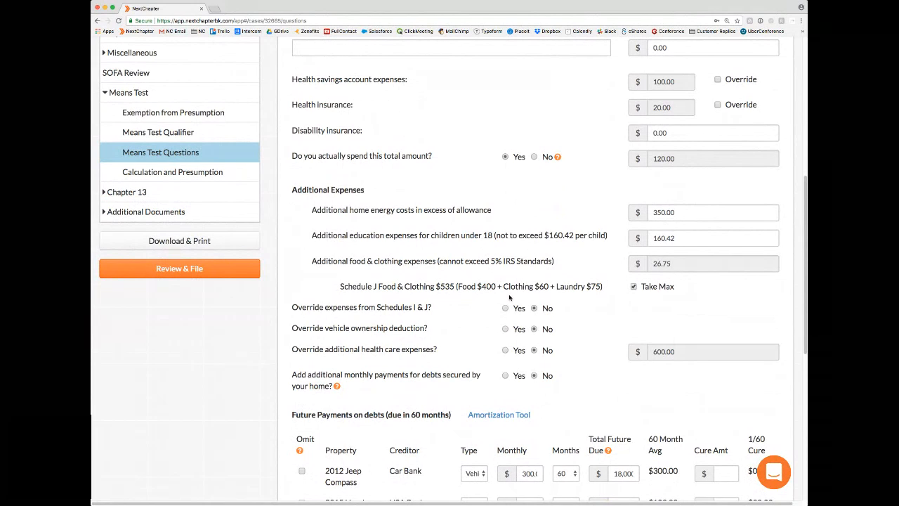
left_click(506, 308)
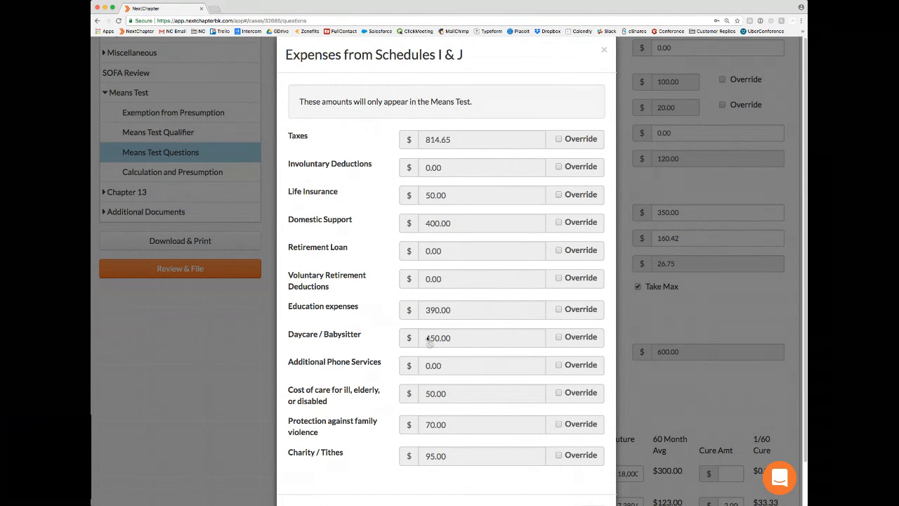
left_click_drag(427, 338, 453, 339)
left_click(530, 341)
left_click(559, 338)
left_click(486, 336)
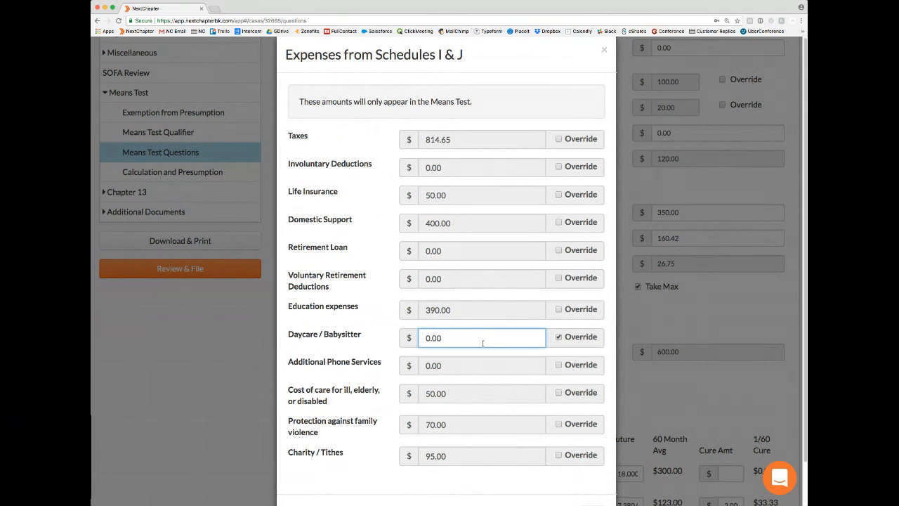
left_click_drag(481, 338, 411, 337)
type("550")
- Highlight the note about amounts appearing only in the Means Test, and confirm the Schedules I & J expense override
left_click_drag(321, 102, 475, 104)
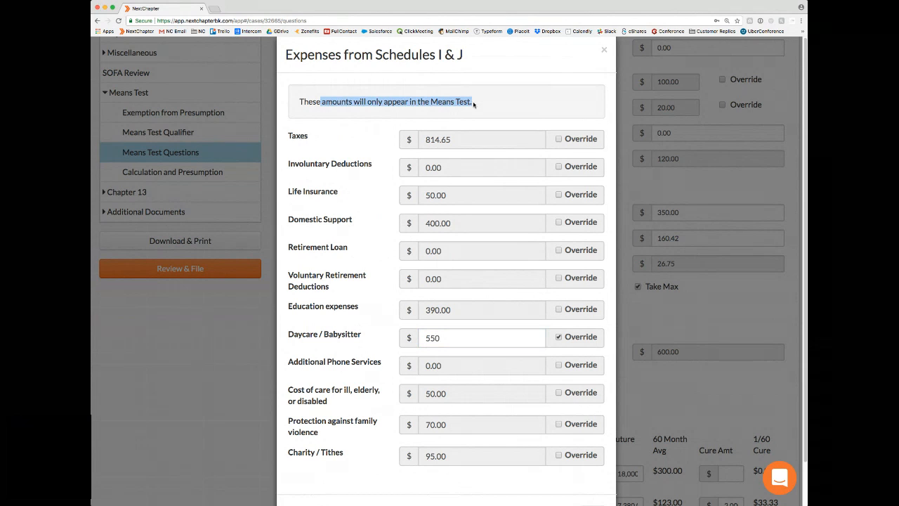
left_click(474, 104)
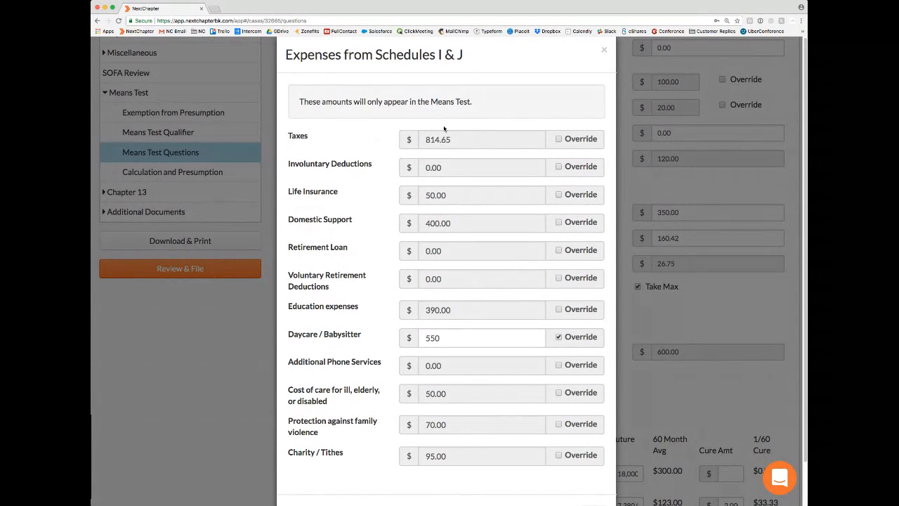
scroll(470, 198, "down", 2)
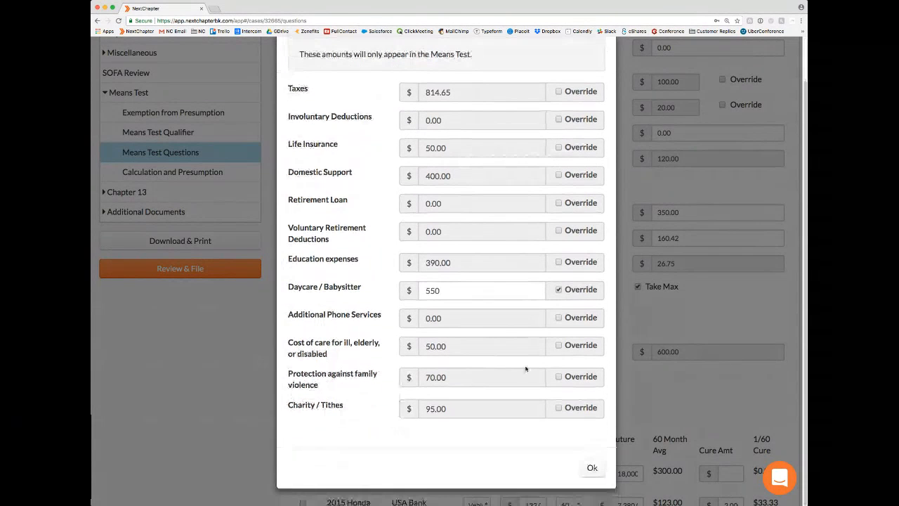
left_click(594, 468)
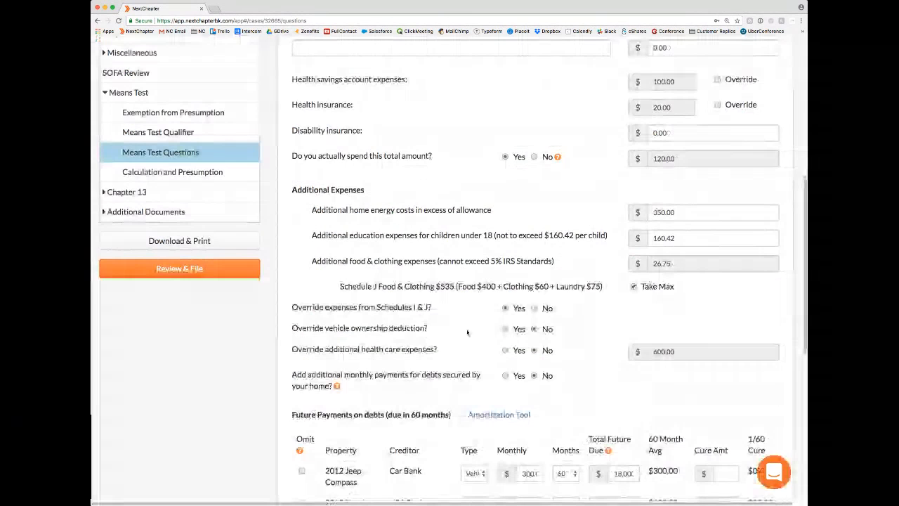
- Open the refund entry under Money Owed to Debtor in Personal Property and highlight the Edit Expected Tax Refund heading
scroll(300, 291, "up", 5)
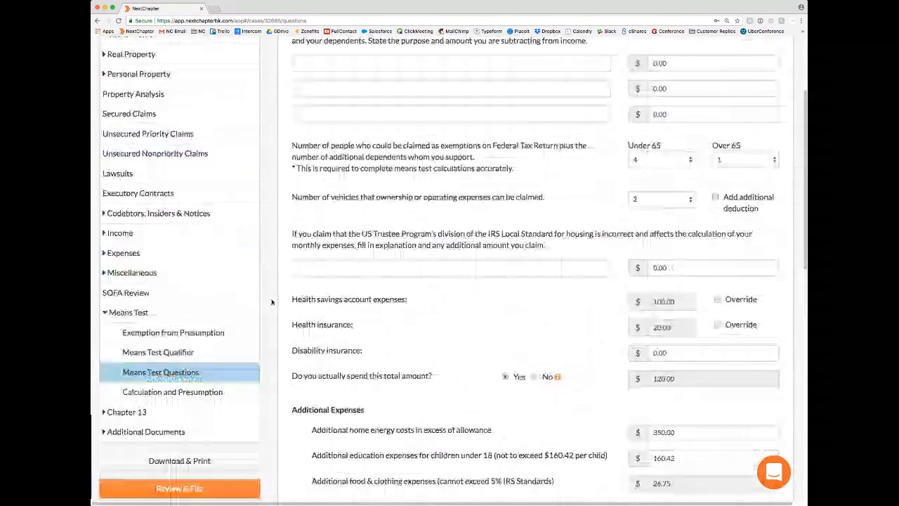
scroll(272, 302, "up", 2)
left_click(163, 169)
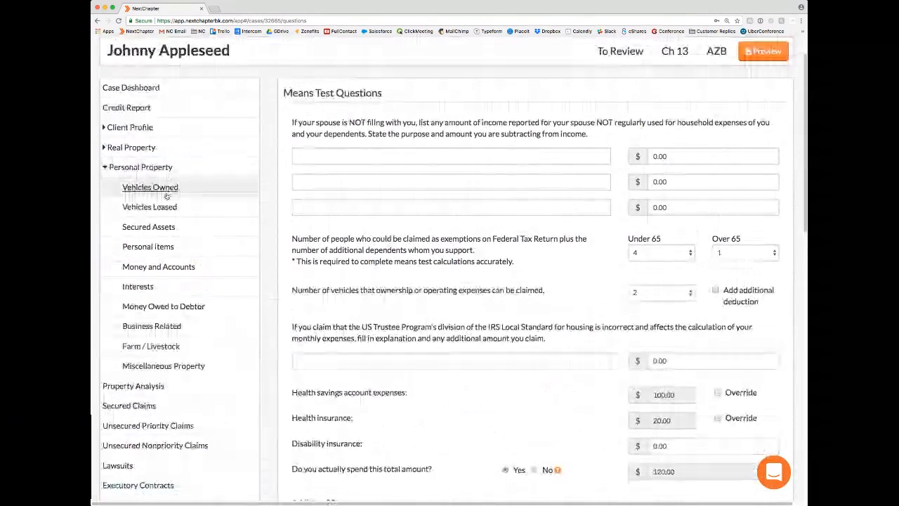
left_click(163, 307)
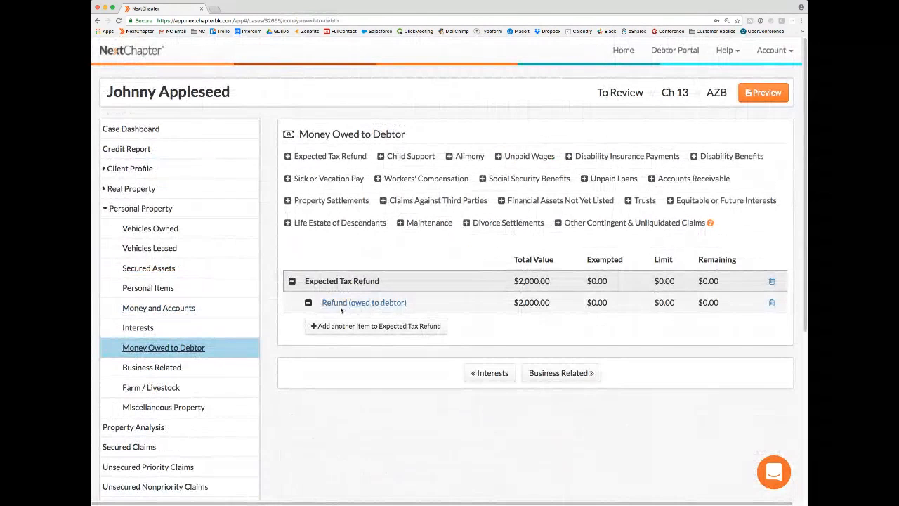
left_click(365, 305)
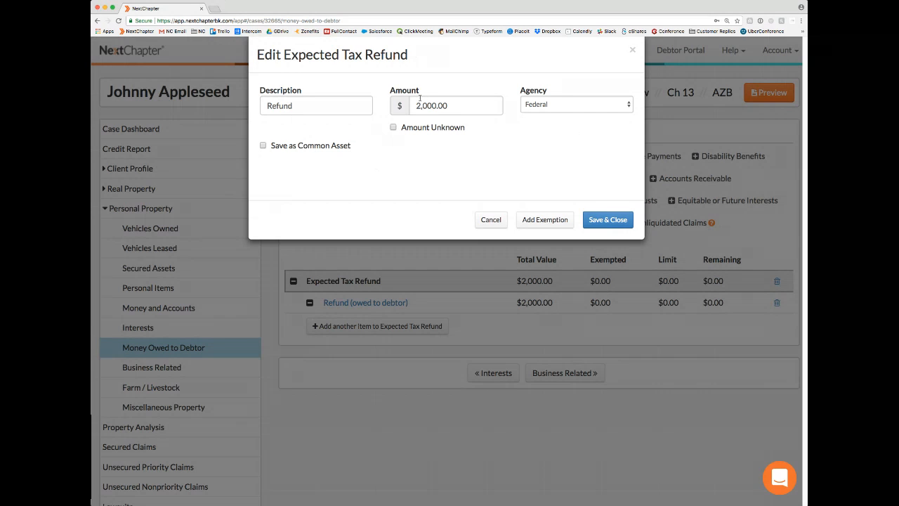
left_click_drag(416, 61, 287, 54)
left_click(287, 54)
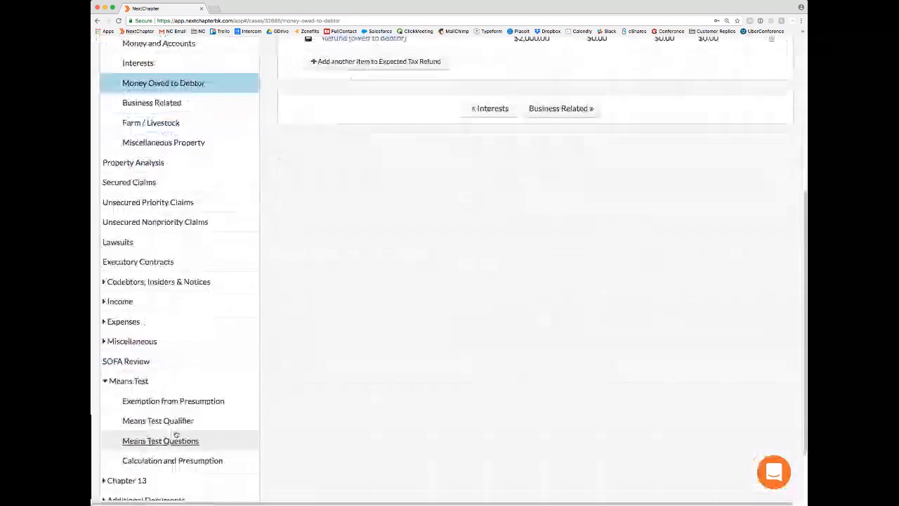
- Return to the Means Test Questions, reopen the Schedules I & J expense overrides for review, and close them
left_click(175, 433)
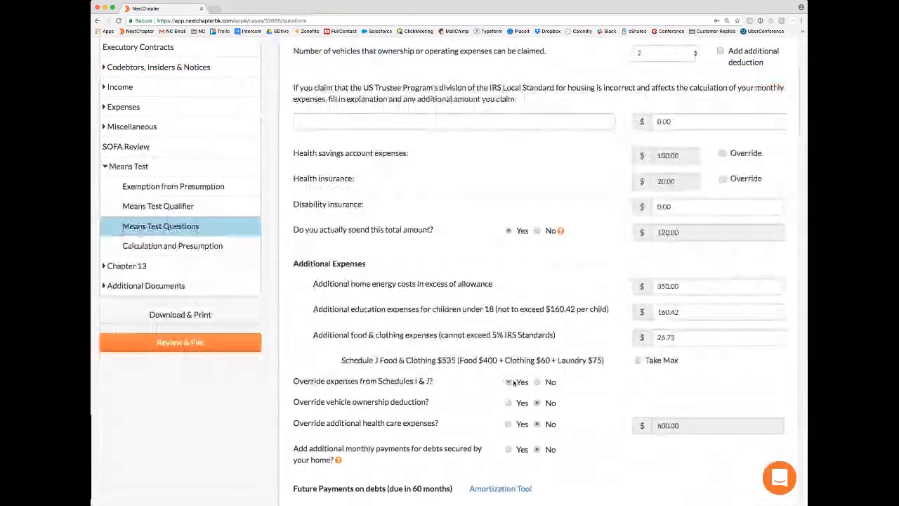
left_click(509, 381)
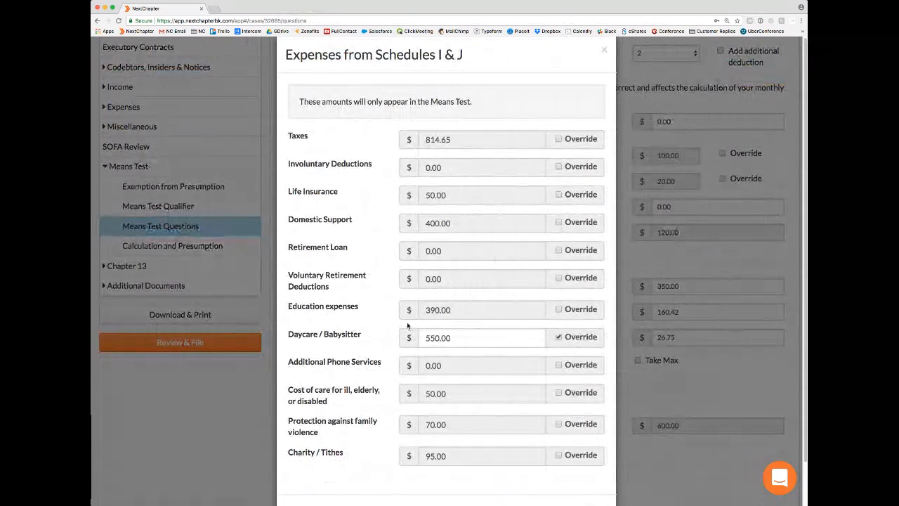
scroll(407, 325, "down", 1)
left_click(595, 470)
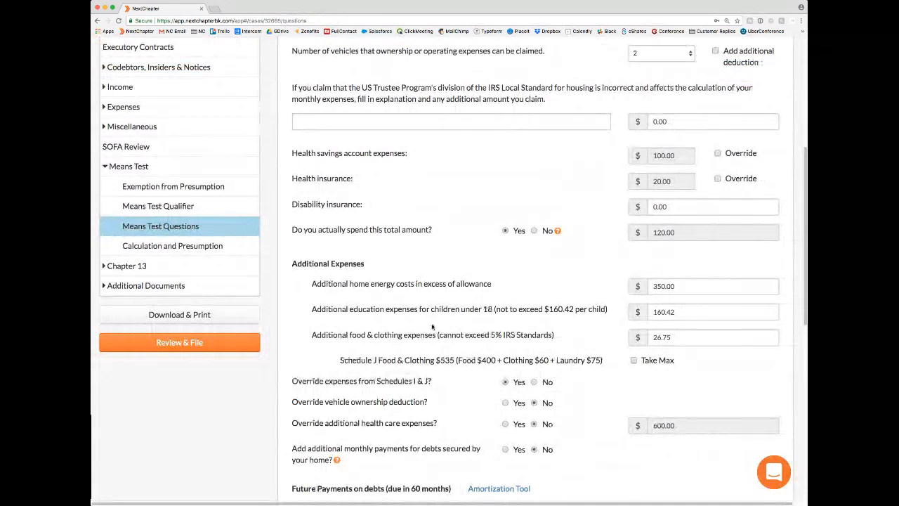
- Try Yes for overriding additional health care expenses and vehicle ownership deduction, select both vehicle amounts, and set both answers back to No
scroll(432, 326, "down", 1)
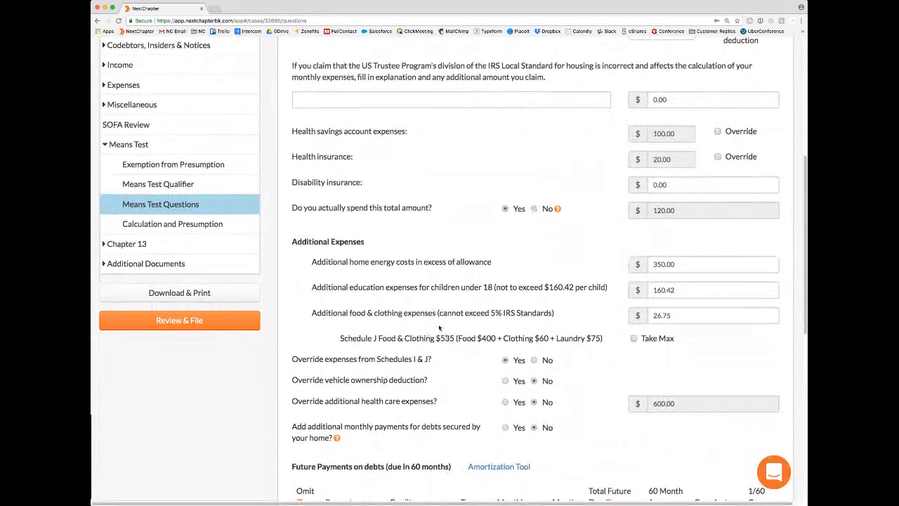
scroll(439, 328, "down", 2)
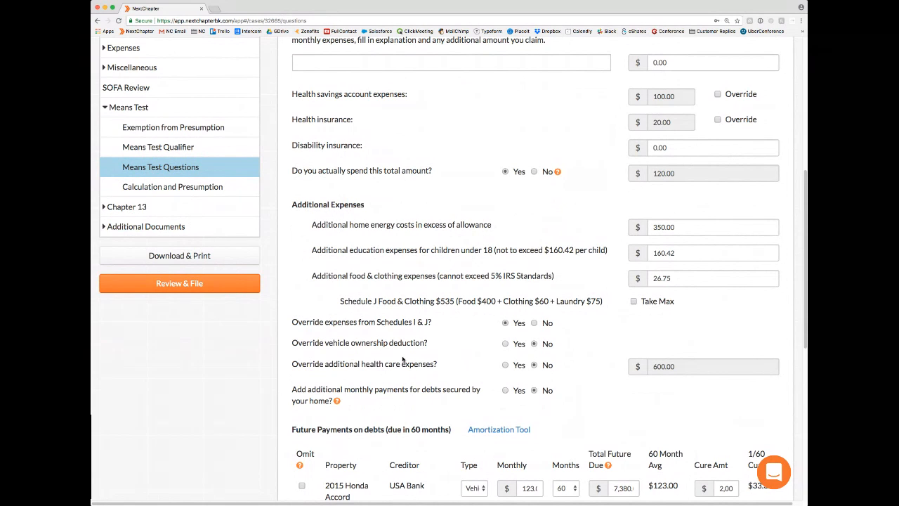
left_click(505, 365)
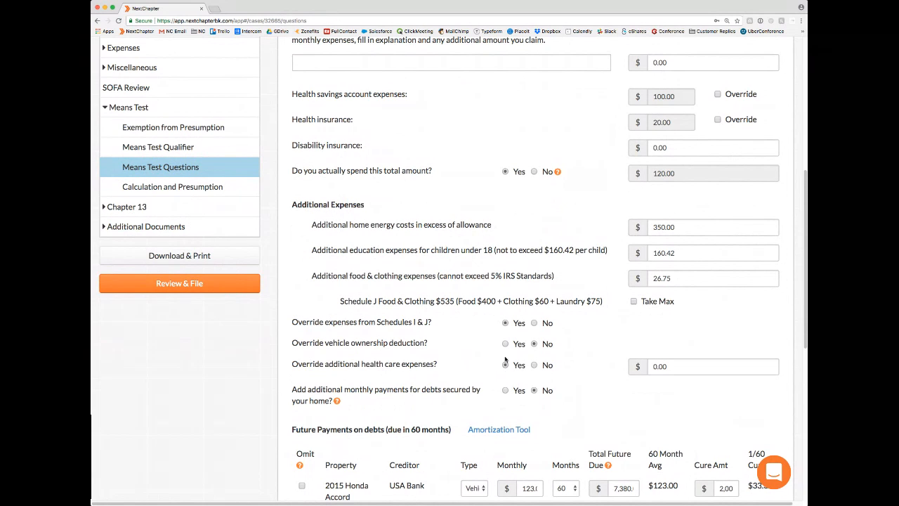
left_click(506, 344)
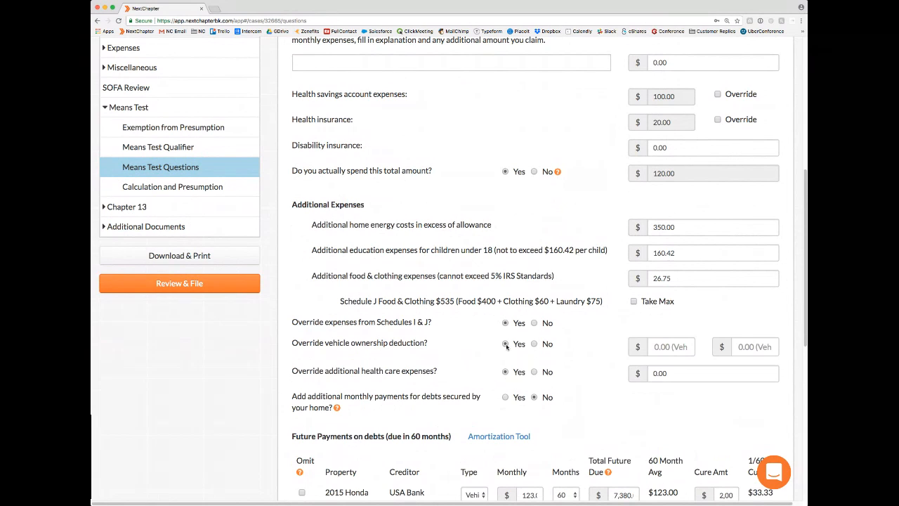
left_click(664, 346)
left_click(736, 347)
left_click(534, 372)
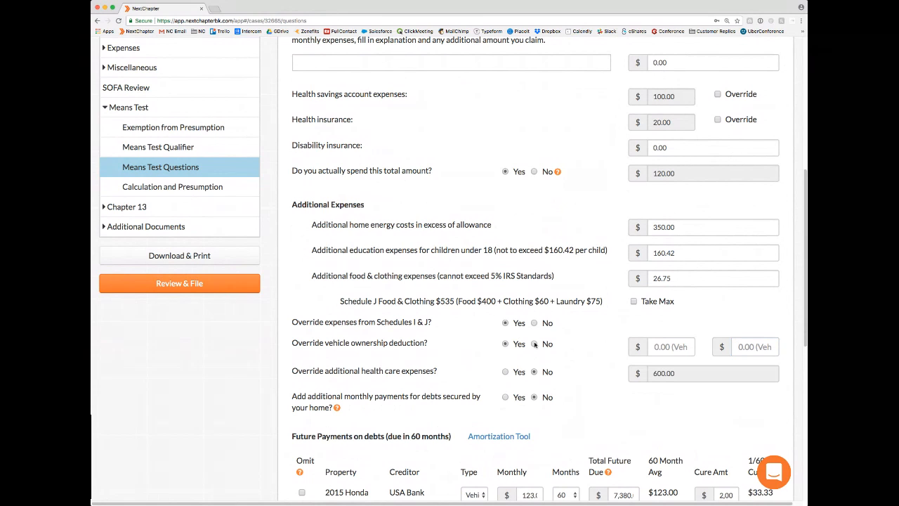
left_click(534, 343)
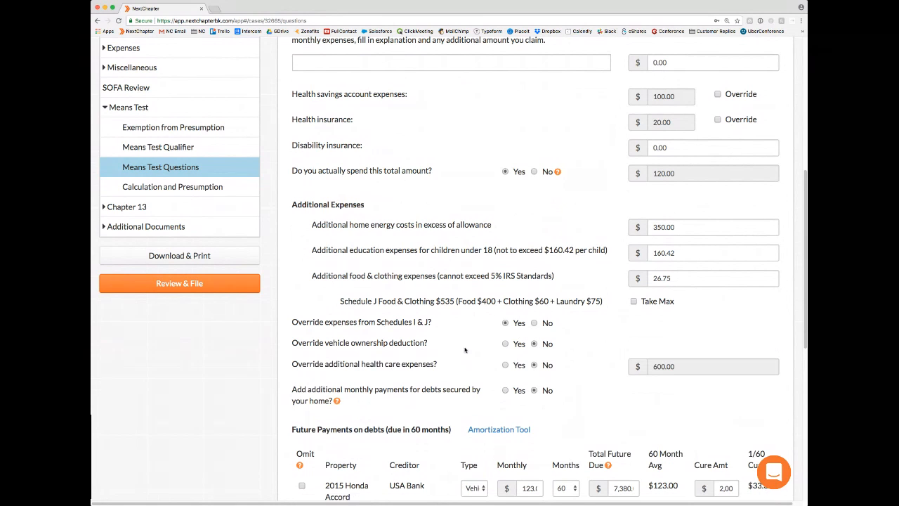
- Resize the browser window around the Future Payments on debts table and highlight the 2015 Honda Accord's 1/60 Cure amount
scroll(434, 353, "down", 3)
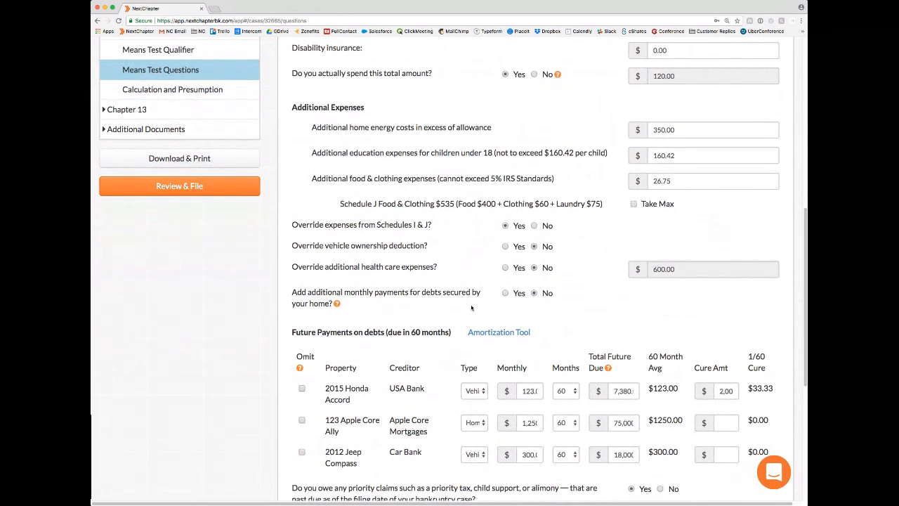
left_click_drag(807, 298, 780, 294)
scroll(713, 304, "down", 2)
scroll(712, 305, "down", 1)
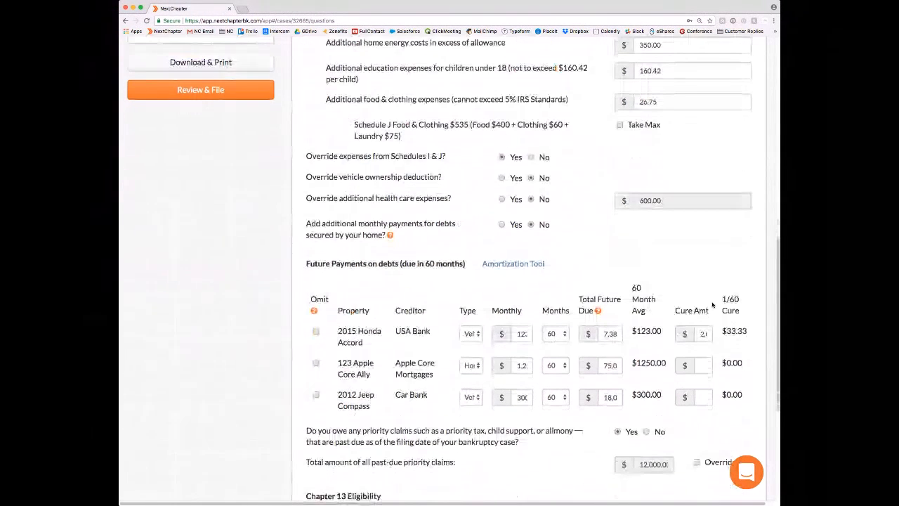
scroll(712, 305, "up", 1)
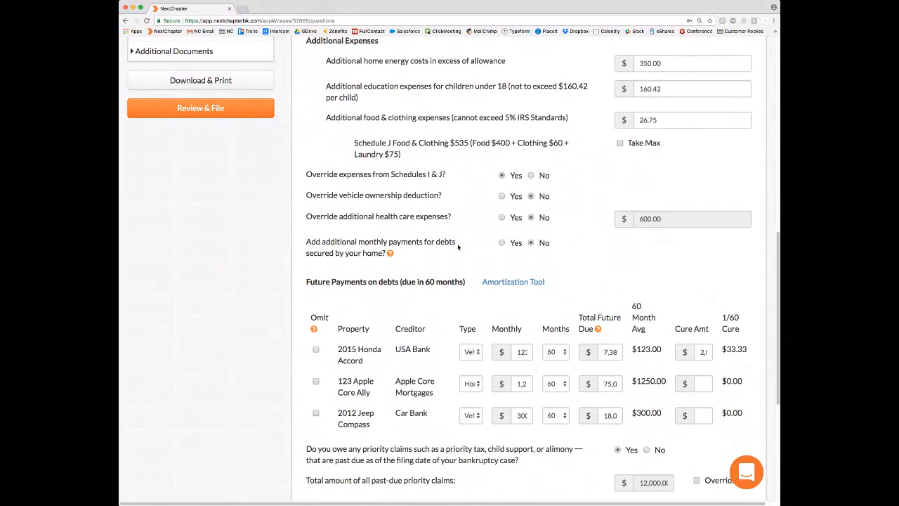
scroll(425, 276, "down", 2)
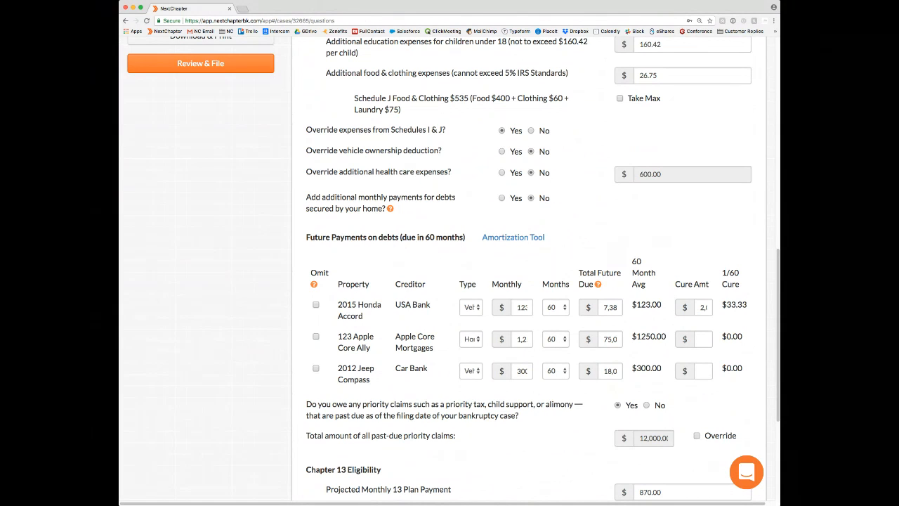
left_click_drag(780, 253, 782, 253)
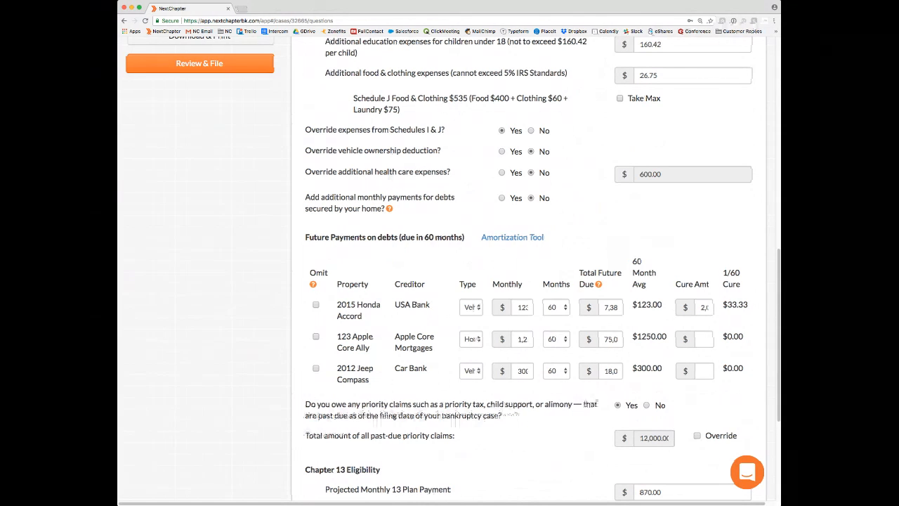
left_click_drag(781, 307, 788, 307)
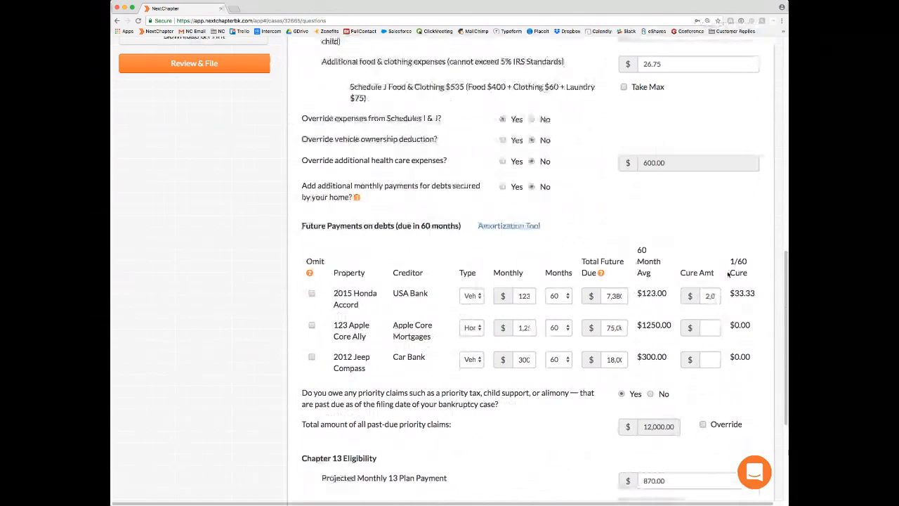
left_click_drag(730, 293, 755, 294)
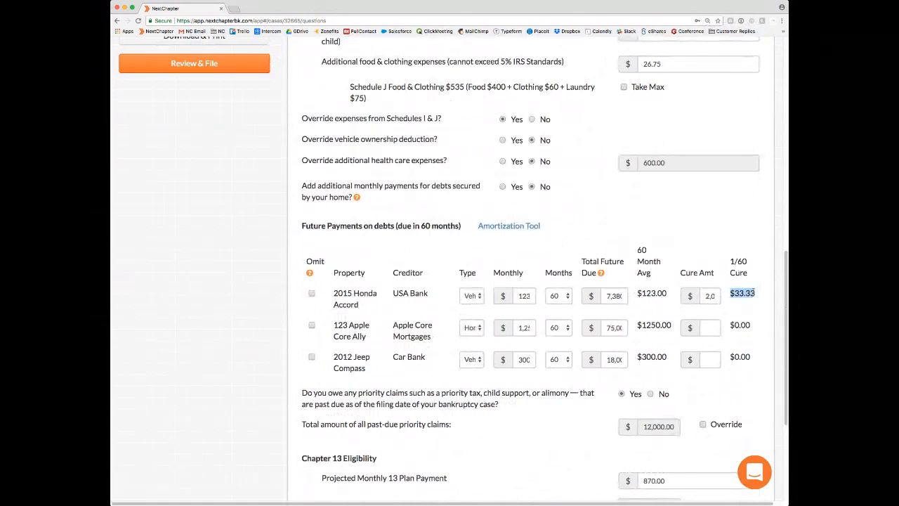
left_click(713, 295)
left_click(750, 290)
- Open the Amortization Tool, go through its Loan Amount, Interest Rate and Number of Years fields, and return to the case
left_click(507, 226)
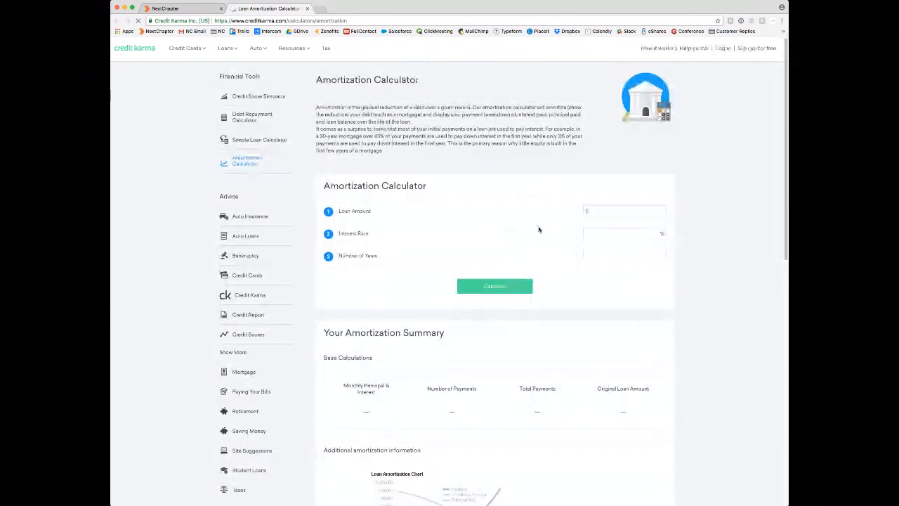
left_click(610, 211)
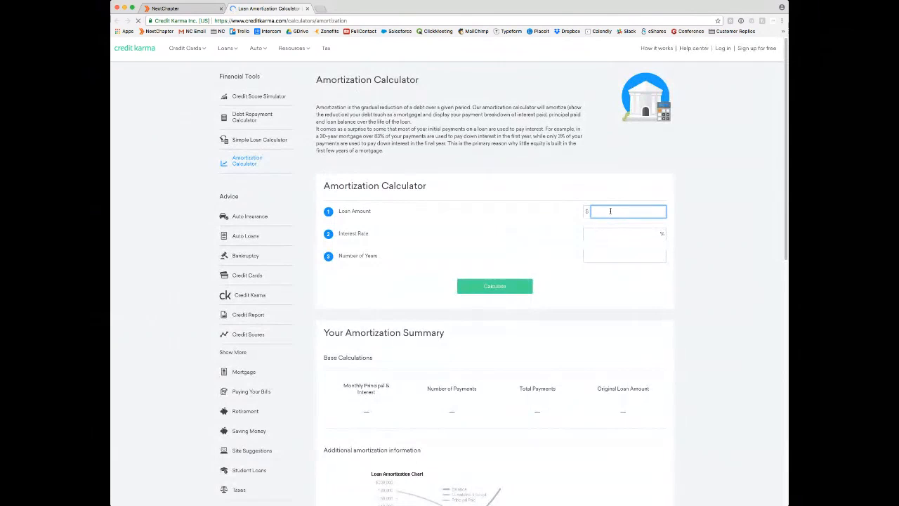
left_click(609, 232)
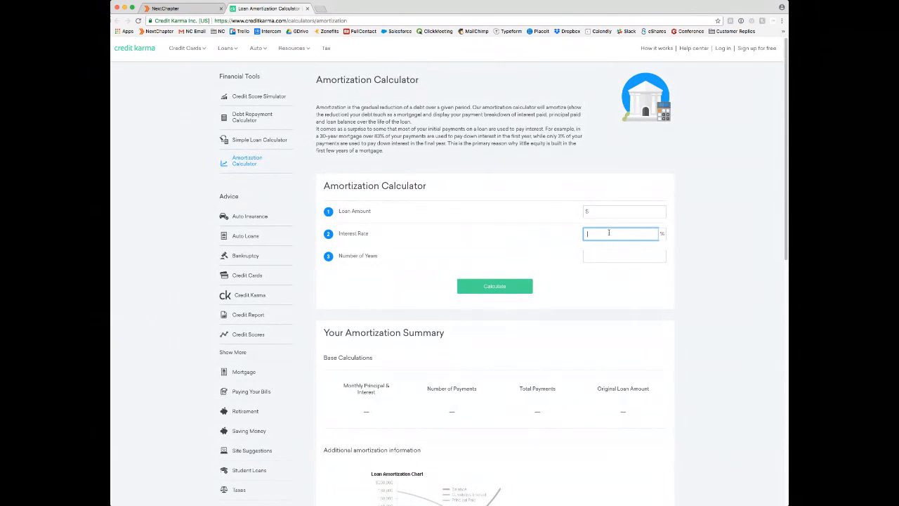
left_click(614, 256)
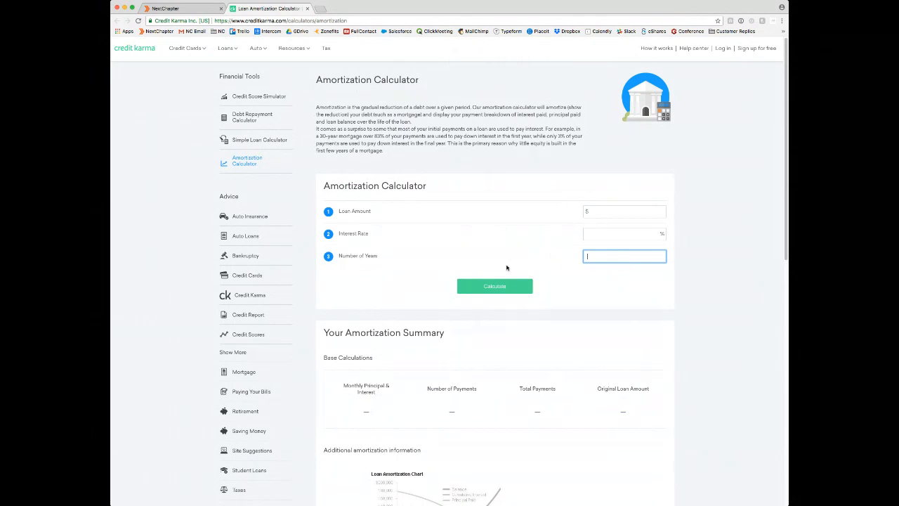
left_click(169, 8)
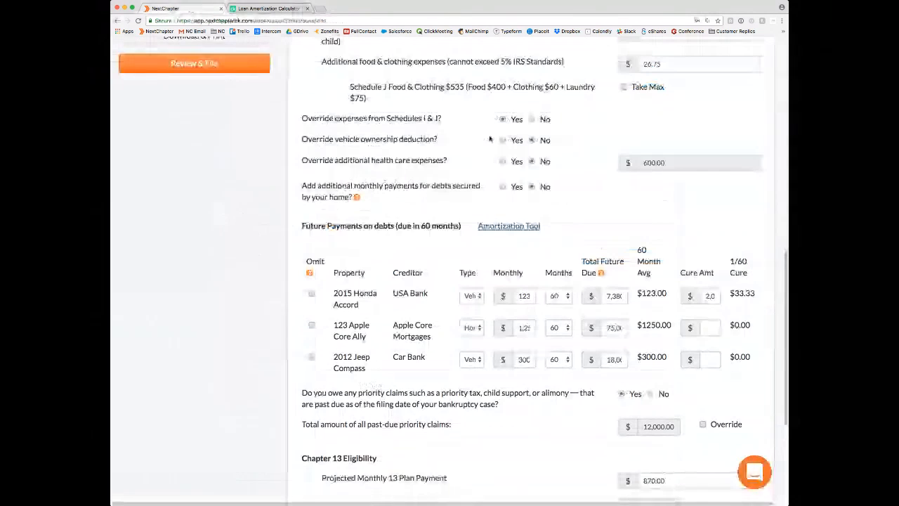
- Check the type choices of the Apple Core Mortgages debt, omit the 2015 Honda Accord debt, and include it again
mouse_move(602, 274)
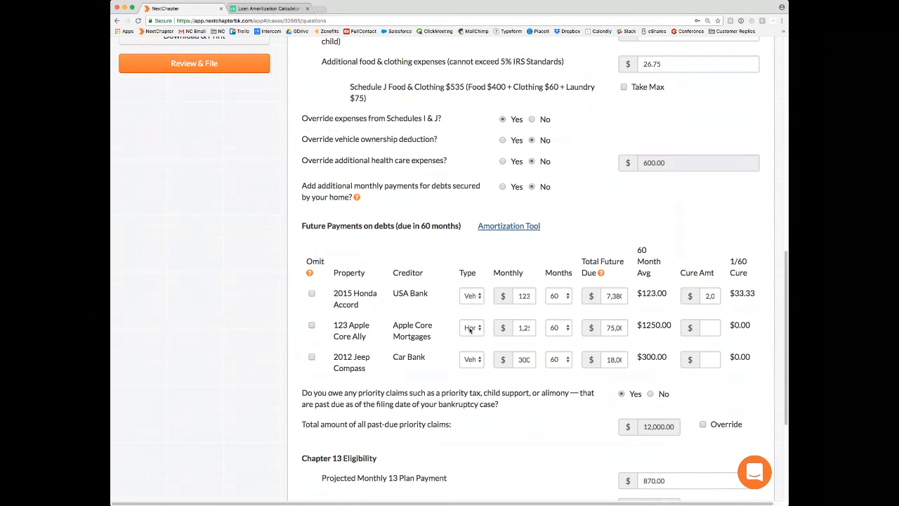
left_click(469, 328)
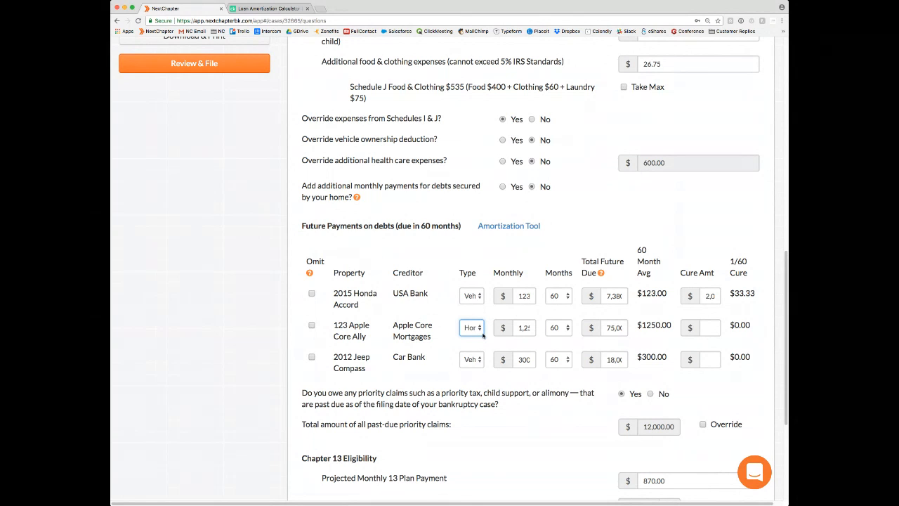
left_click(426, 333)
left_click(311, 294)
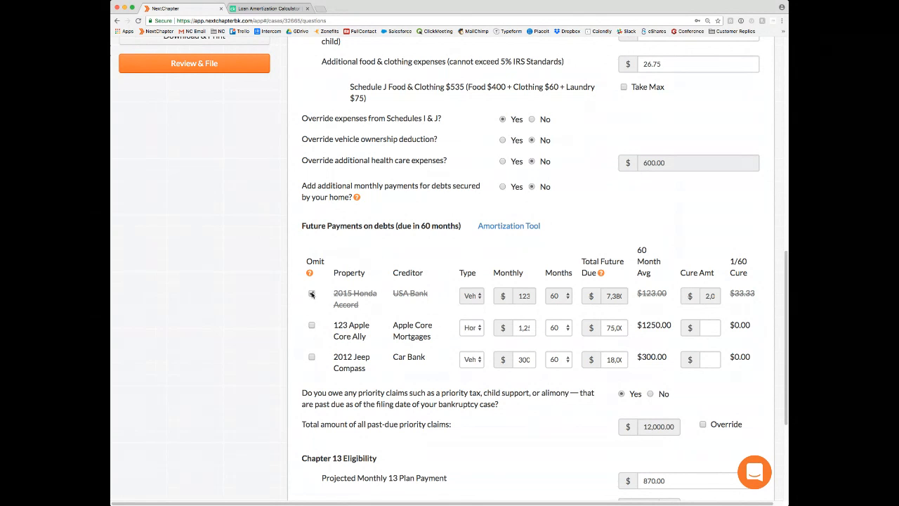
left_click(311, 295)
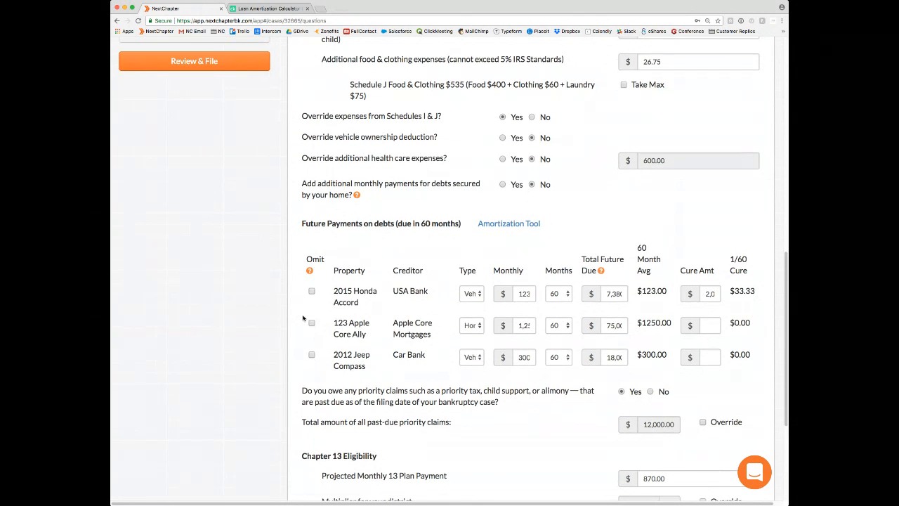
- Turn on the override for the total amount of all past-due priority claims and remove it again
scroll(303, 316, "down", 2)
scroll(303, 318, "down", 1)
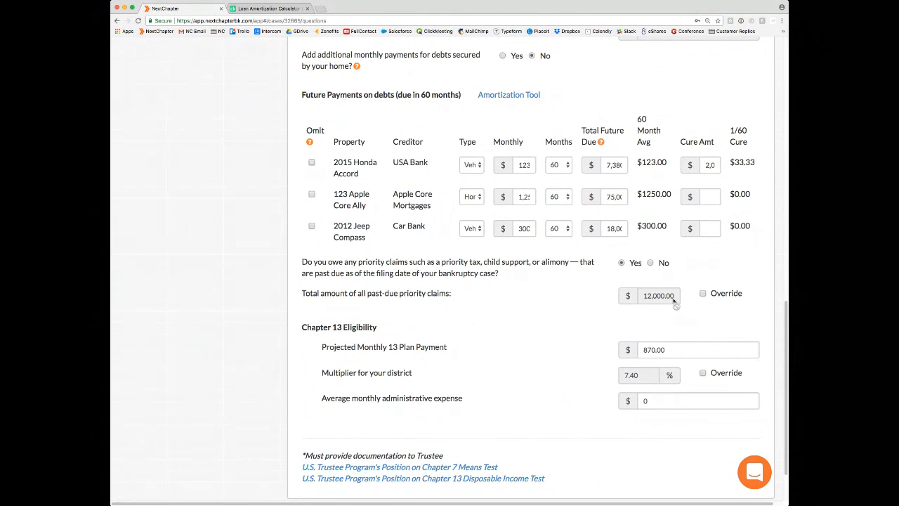
left_click(703, 294)
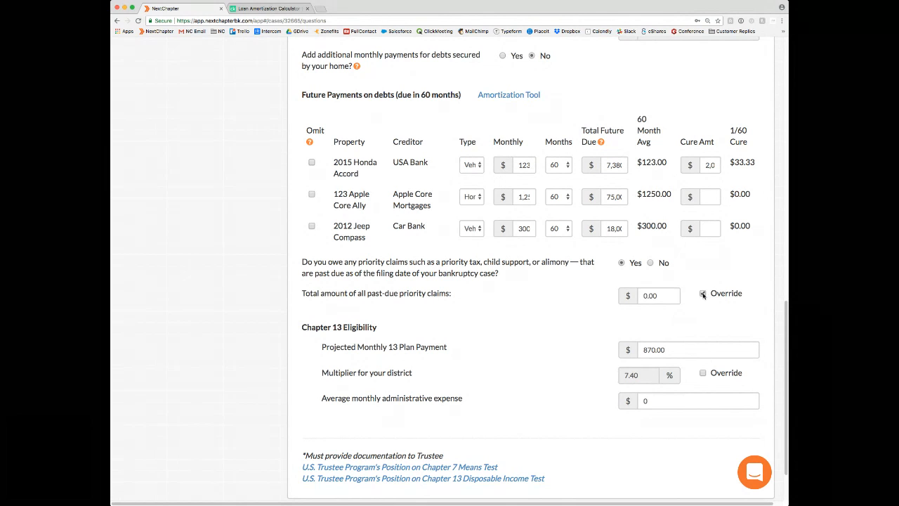
left_click(703, 293)
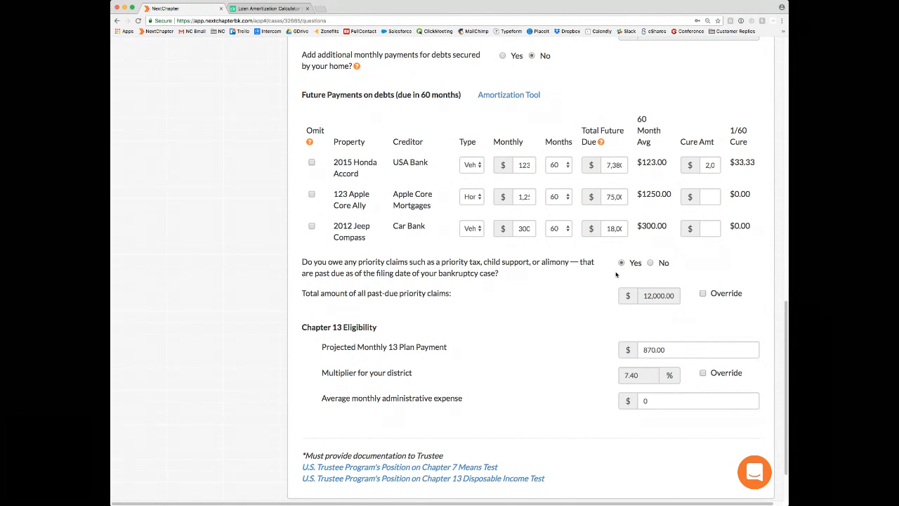
- Open the case's Unsecured Priority Claims to examine the source of the past-due priority claims amount
scroll(238, 258, "up", 3)
scroll(238, 257, "up", 15)
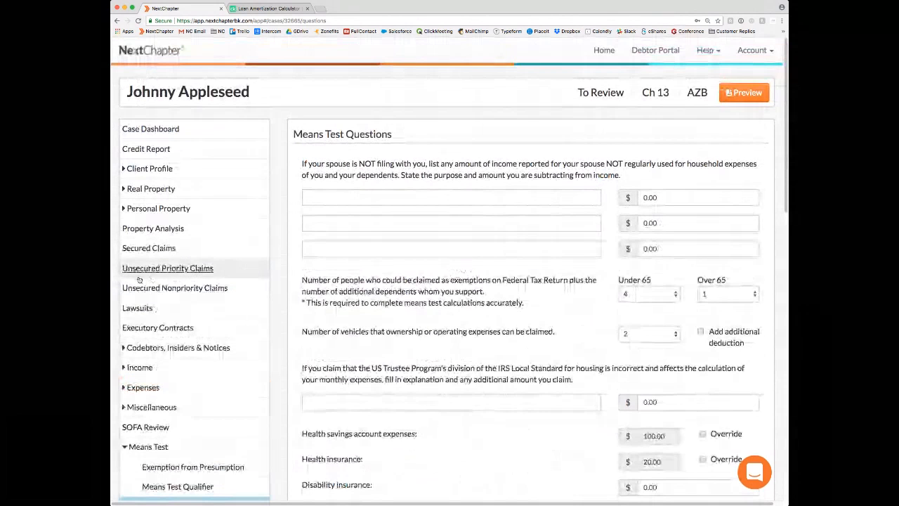
left_click(191, 270)
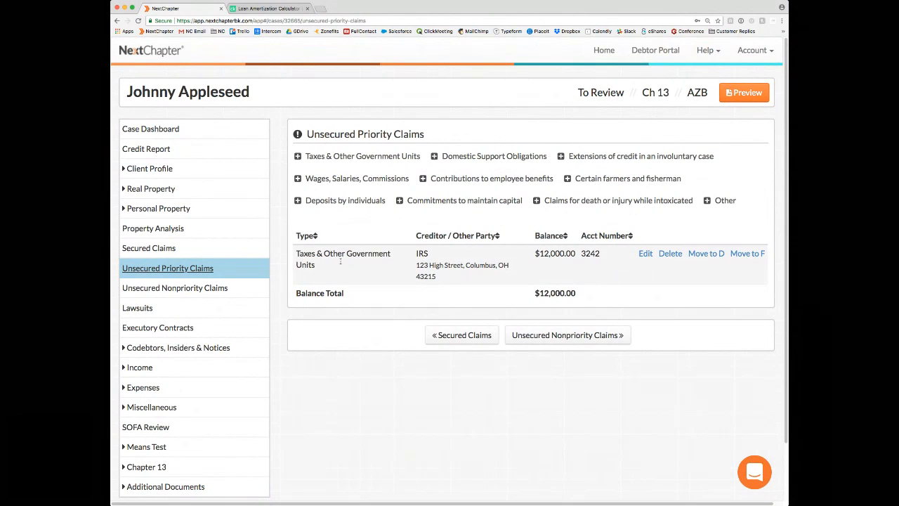
- Return to the Means Test Questions and examine the Chapter 13 Eligibility section, including the multiplier for the district
scroll(330, 288, "down", 2)
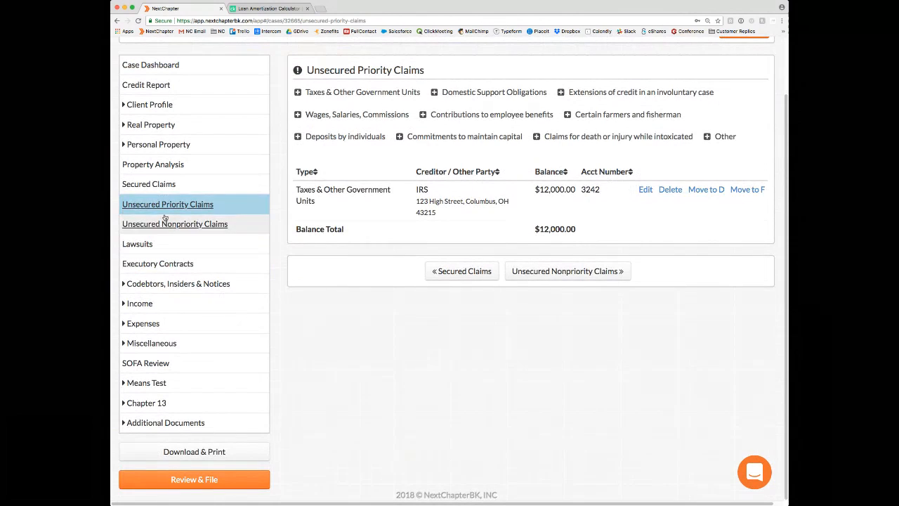
left_click(179, 383)
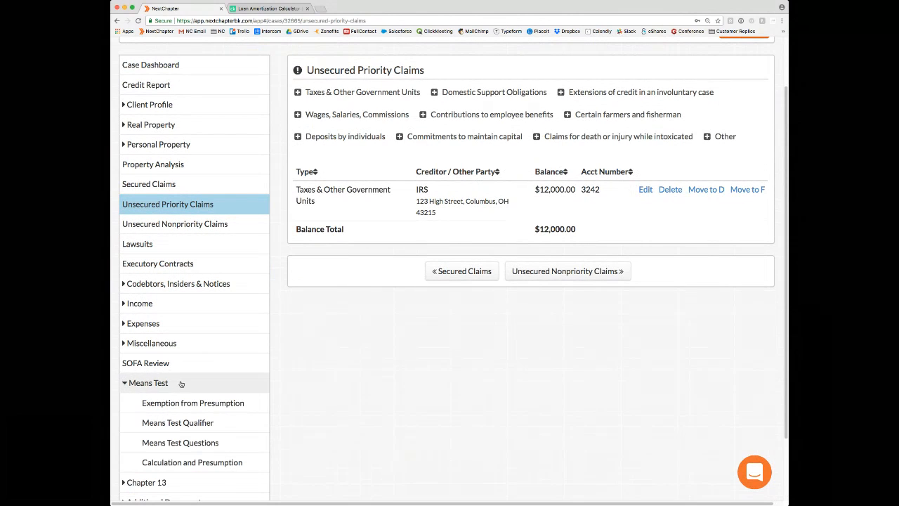
left_click(186, 443)
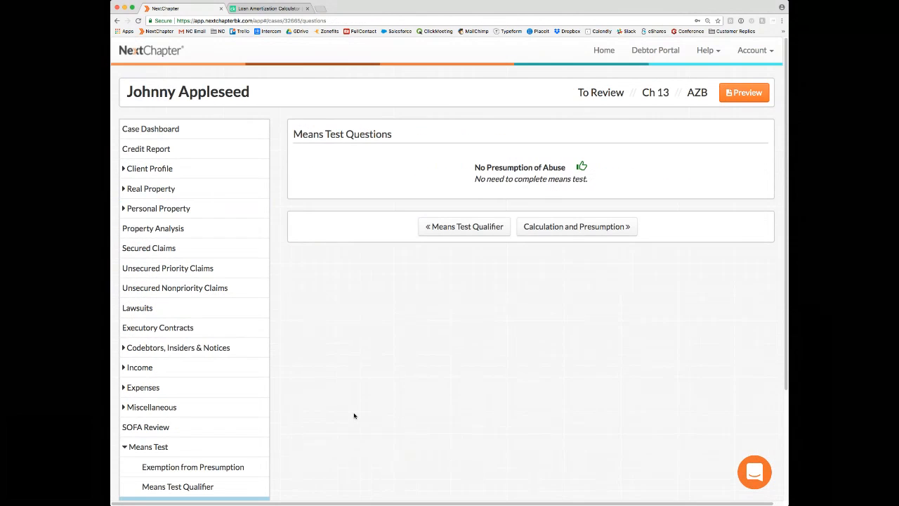
scroll(354, 416, "down", 5)
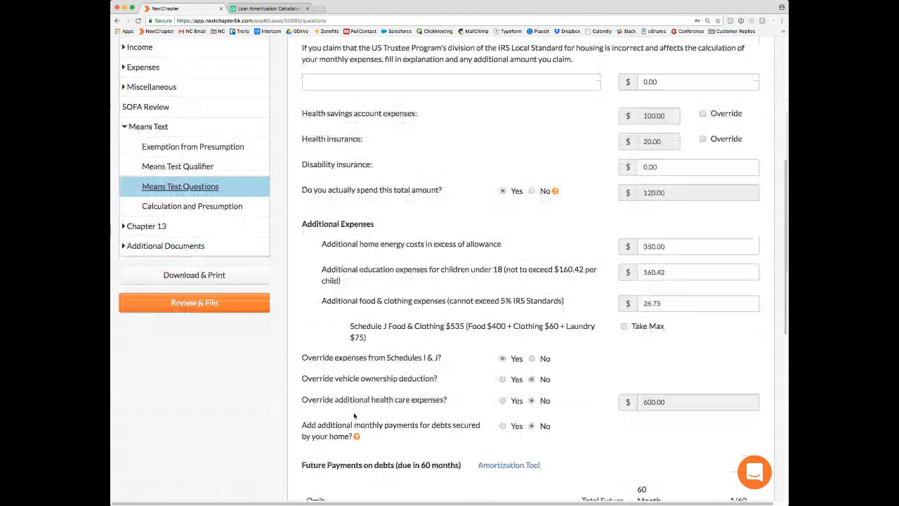
scroll(354, 416, "down", 6)
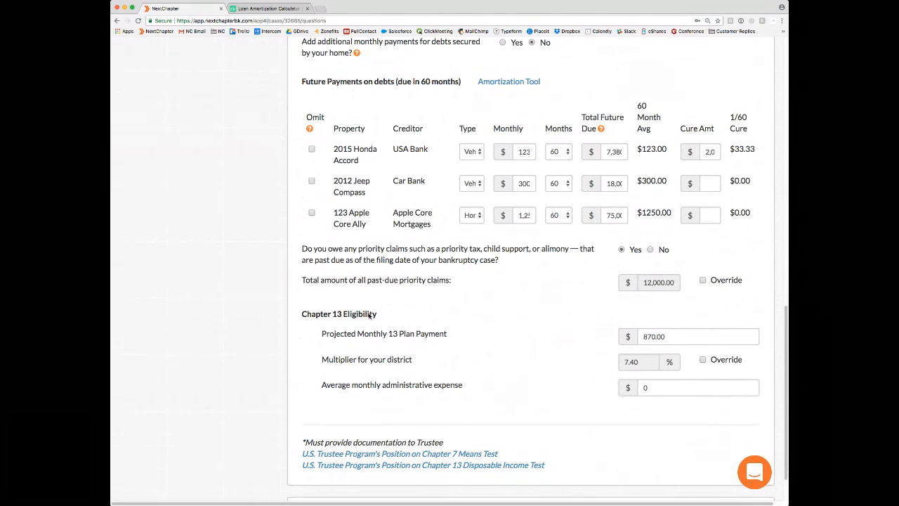
left_click_drag(322, 359, 420, 359)
left_click(420, 359)
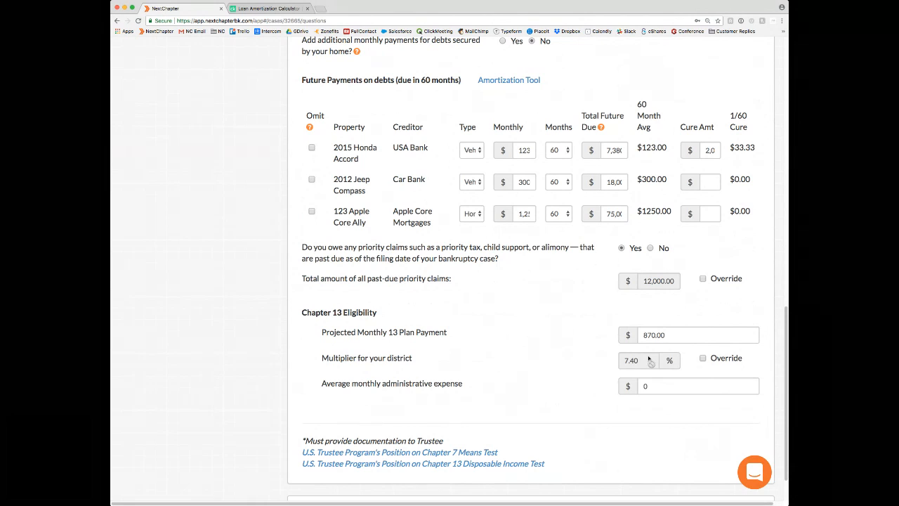
left_click_drag(649, 361, 624, 364)
left_click(625, 363)
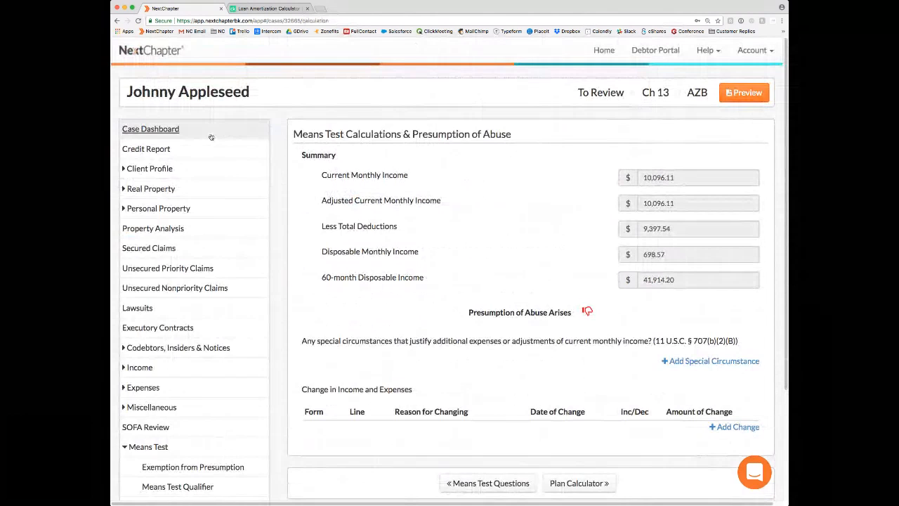
- Start a special circumstance entry in Calculation and Presumption, go through its description and amount fields, and cancel it
left_click(706, 361)
left_click(523, 361)
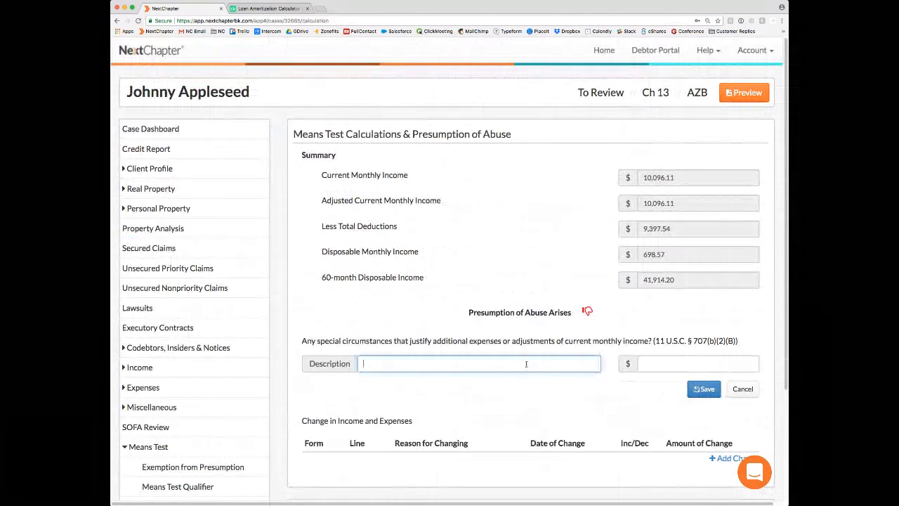
left_click(643, 364)
left_click(694, 392)
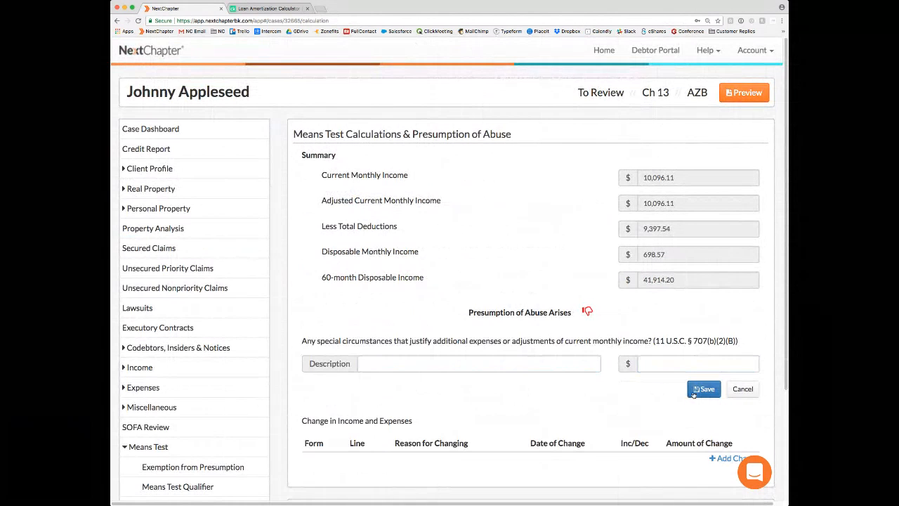
left_click(738, 388)
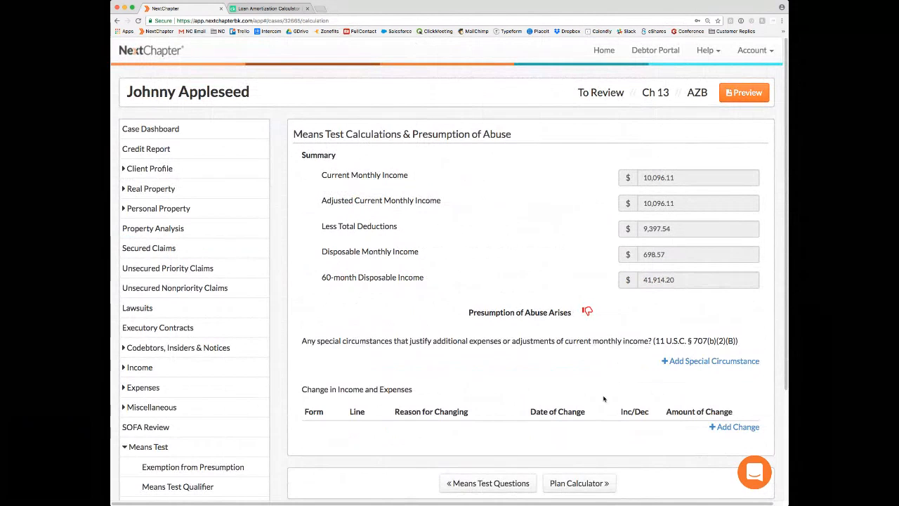
- Start a new entry under Change in Income and Expenses, choose Decrease, and cancel the entry
scroll(603, 399, "down", 1)
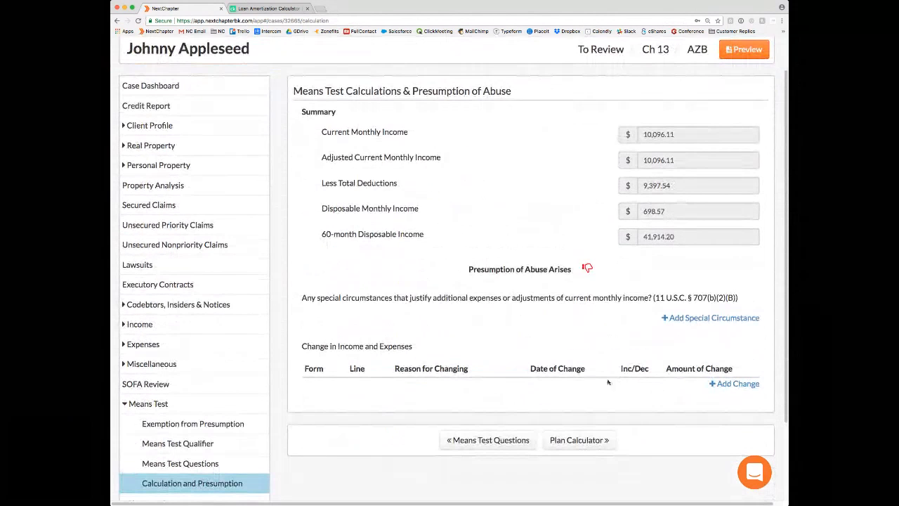
left_click(749, 384)
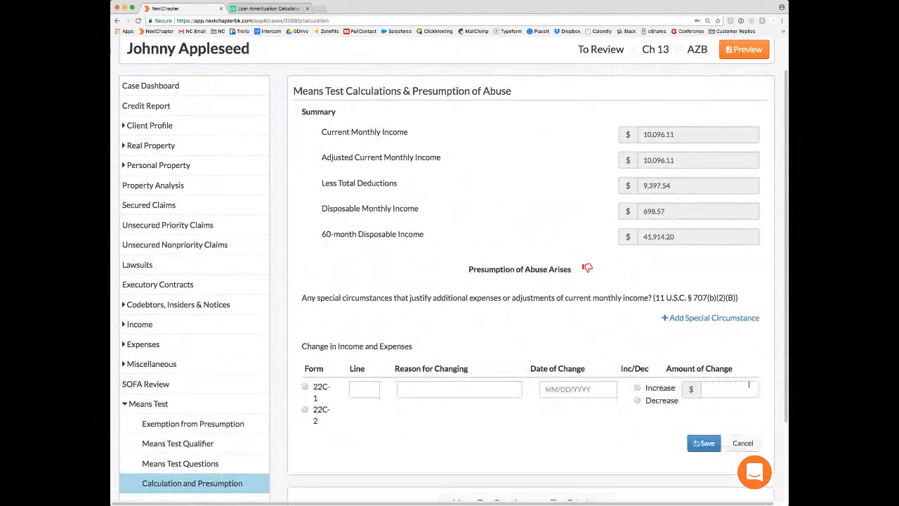
left_click(637, 400)
left_click(742, 442)
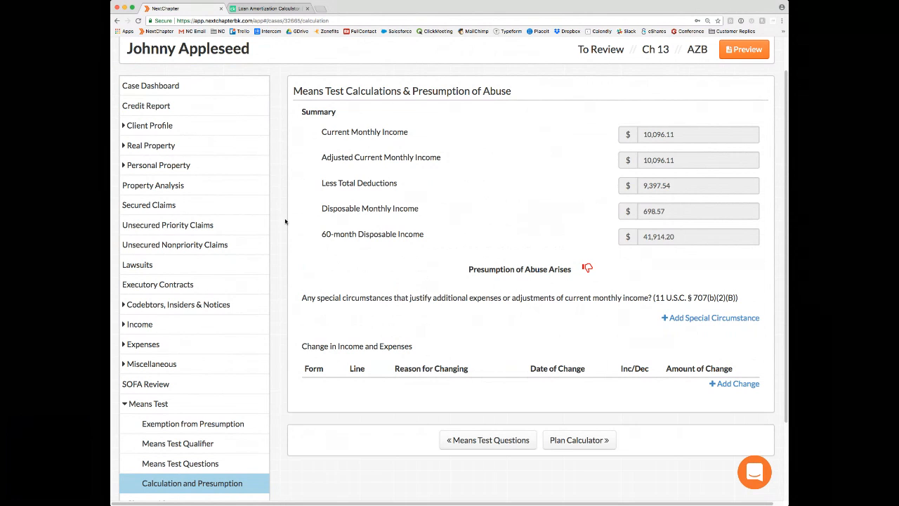
- In the case's Filing Information, switch the version of legal data to Prior, check its date range choices, and set it back to Current
scroll(286, 222, "up", 2)
left_click(165, 175)
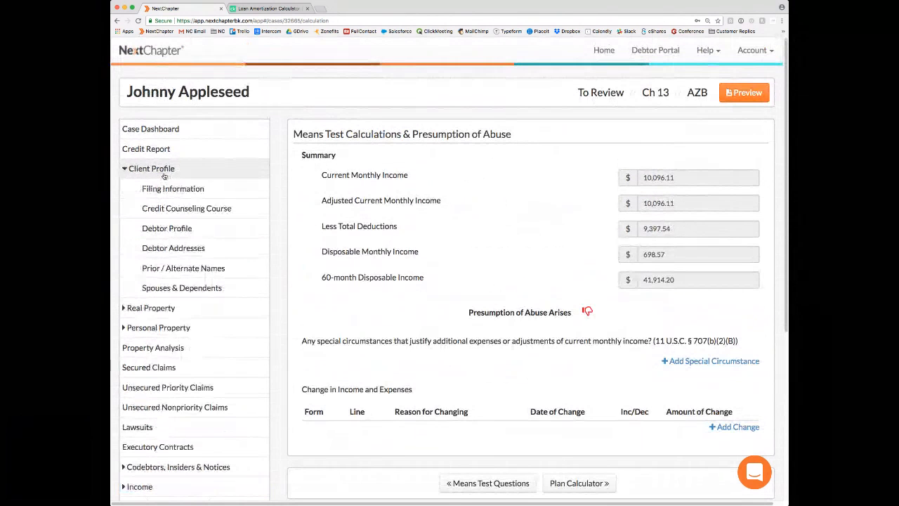
left_click(176, 191)
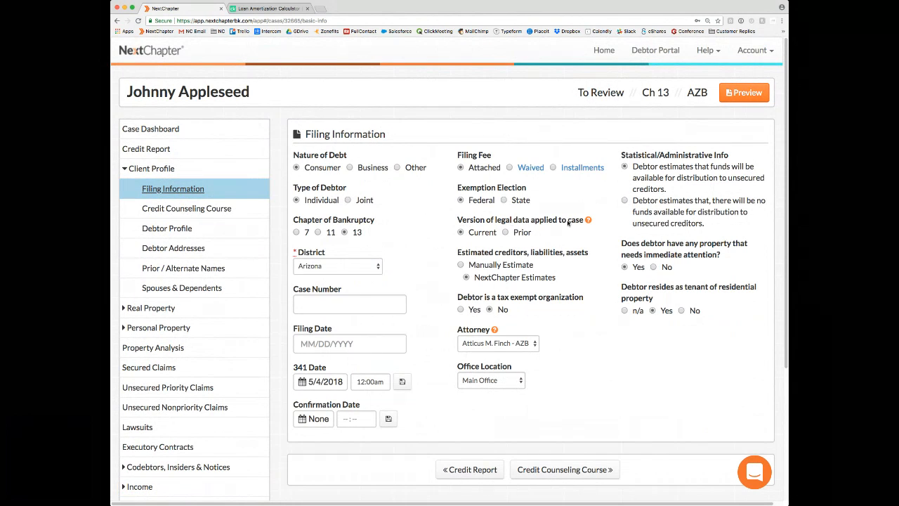
mouse_move(590, 222)
left_click(506, 232)
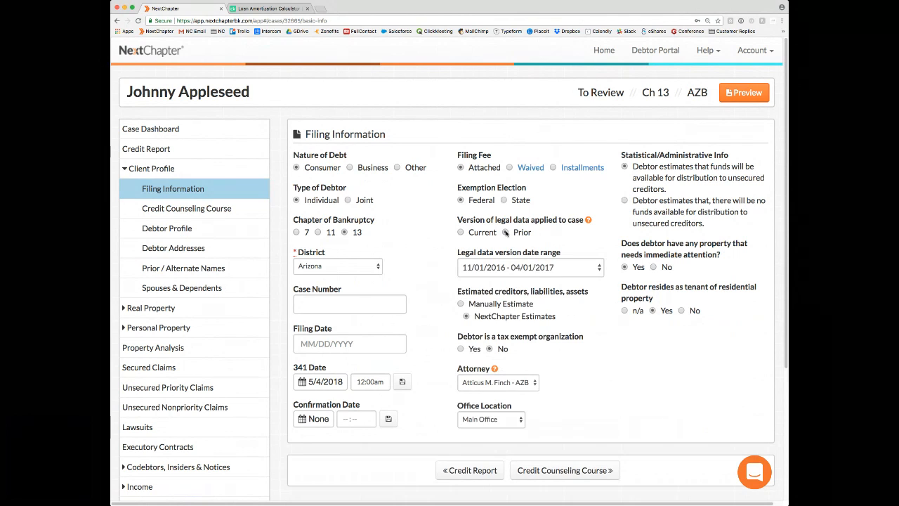
left_click(540, 264)
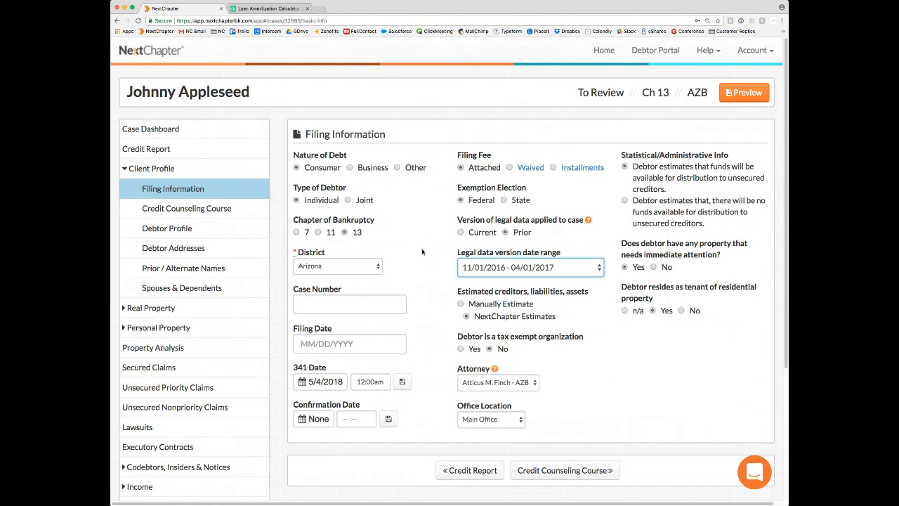
left_click(470, 236)
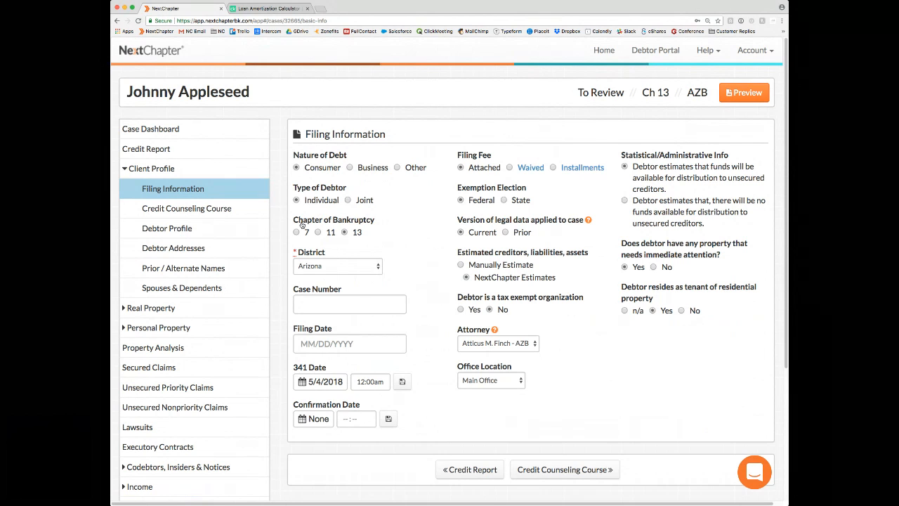
scroll(288, 235, "down", 5)
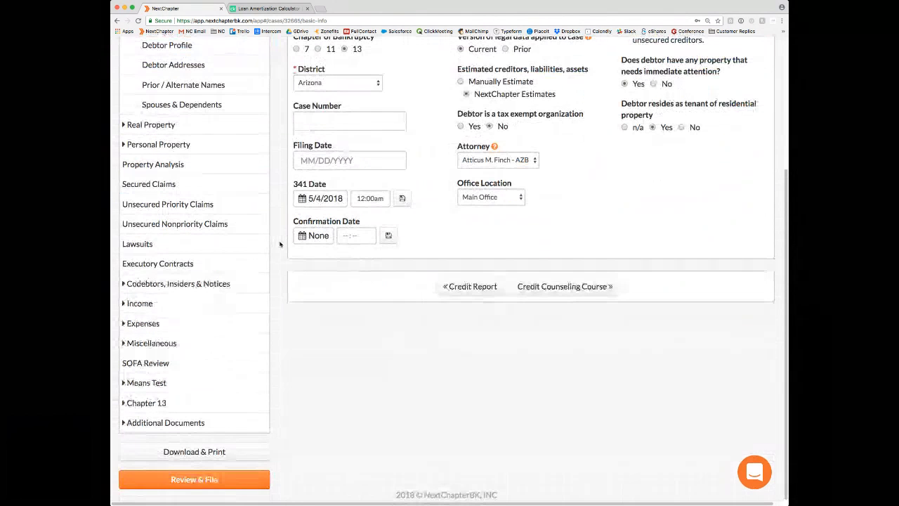